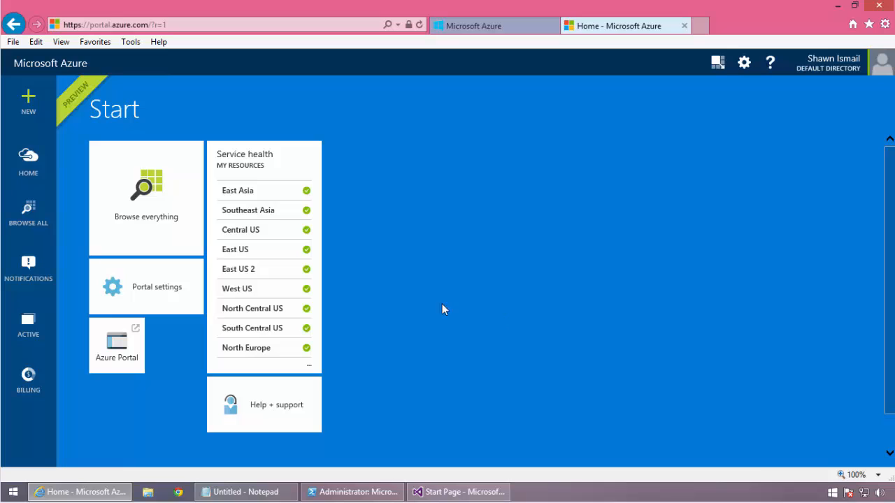
# - Start a new Azure Cloud Service project named AzureCloudService1
pyautogui.click(463, 492)
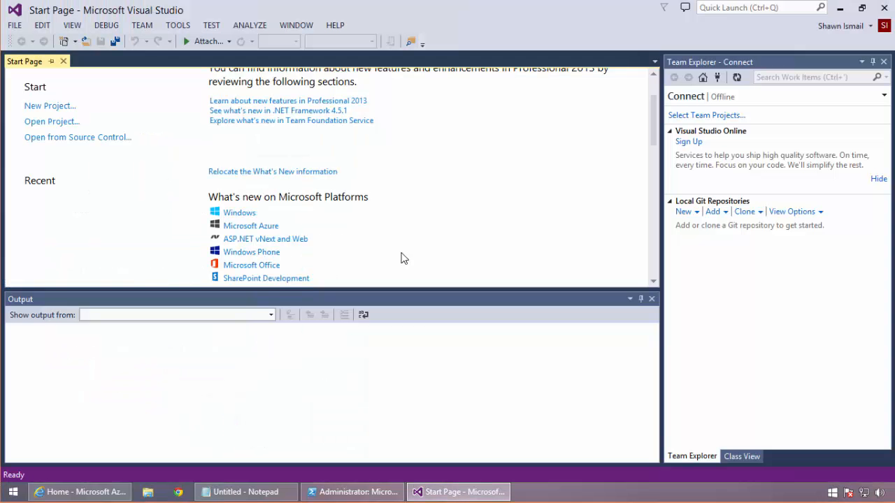
pyautogui.click(14, 25)
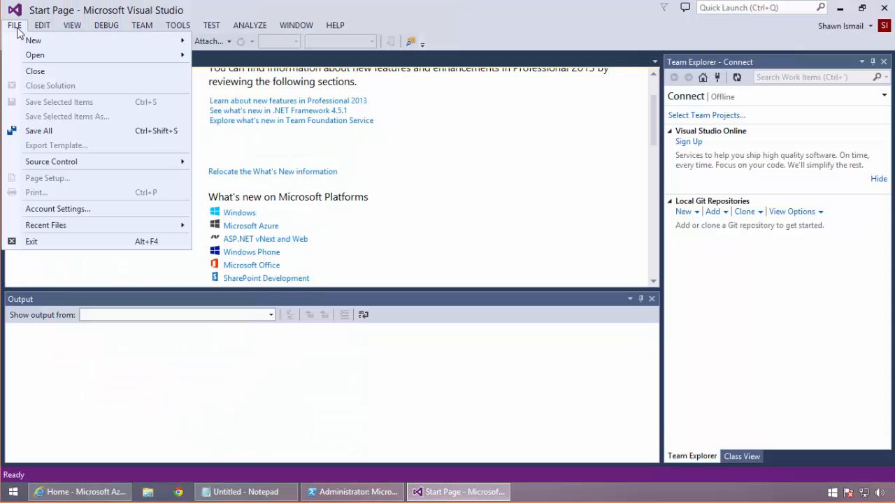
pyautogui.moveTo(30, 44)
pyautogui.click(252, 43)
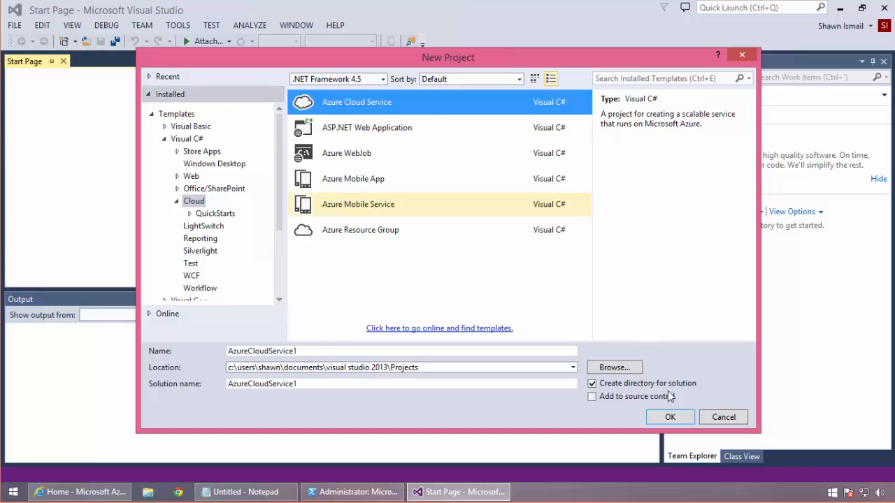
pyautogui.click(670, 417)
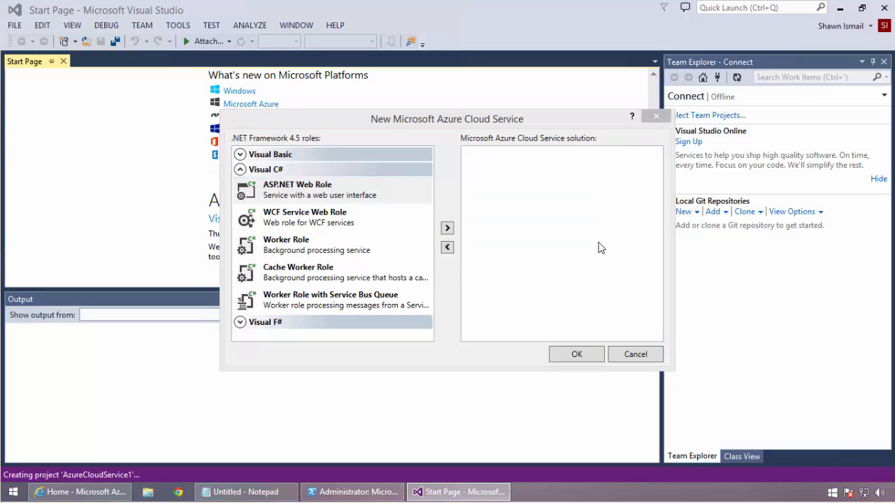
# - Add an ASP.NET web role WebRole1 built from the Empty template
pyautogui.click(446, 230)
pyautogui.click(576, 355)
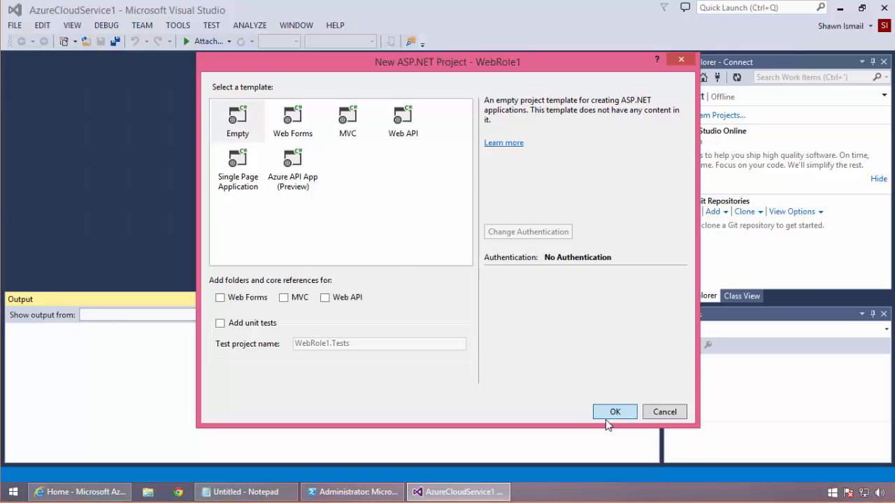
pyautogui.click(606, 415)
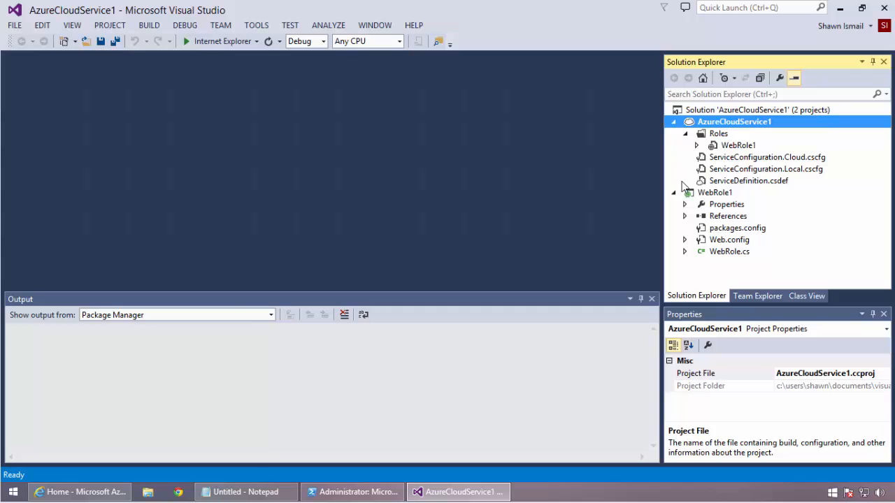
# - Add a new HTML page named default.htm to the WebRole1 project
pyautogui.click(674, 194)
pyautogui.click(712, 193)
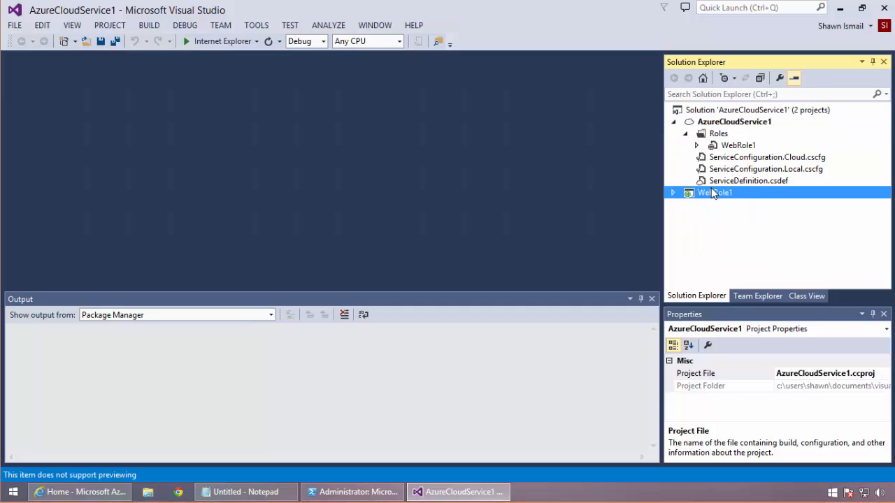
pyautogui.rightClick(713, 194)
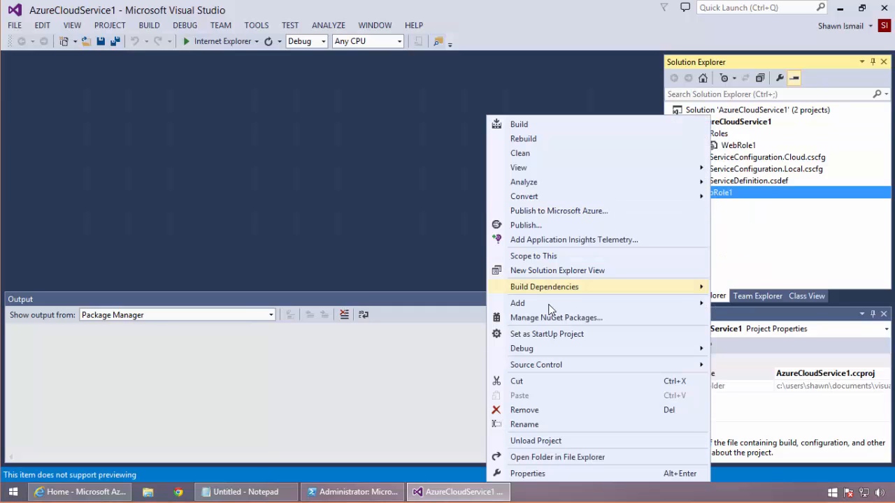
pyautogui.moveTo(532, 302)
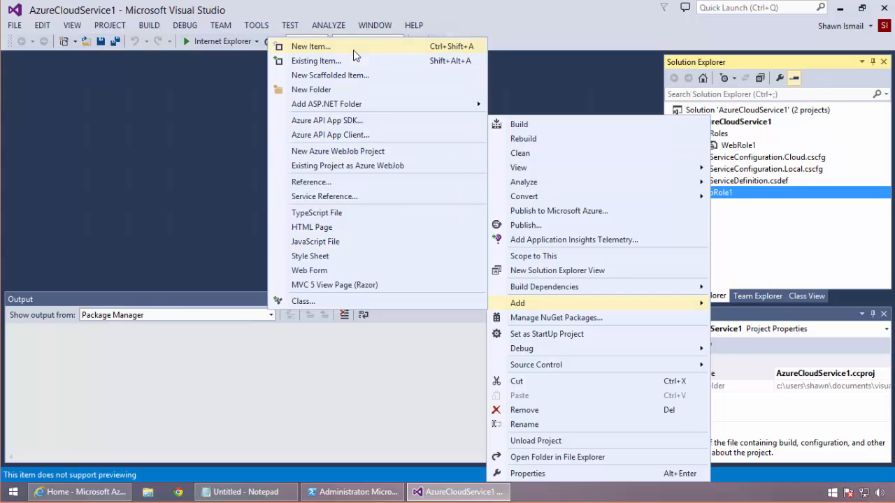
pyautogui.click(353, 48)
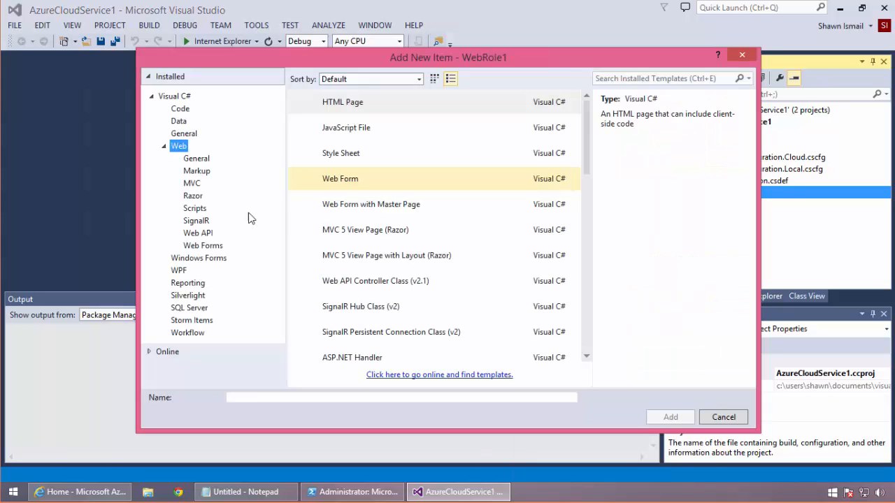
pyautogui.click(355, 104)
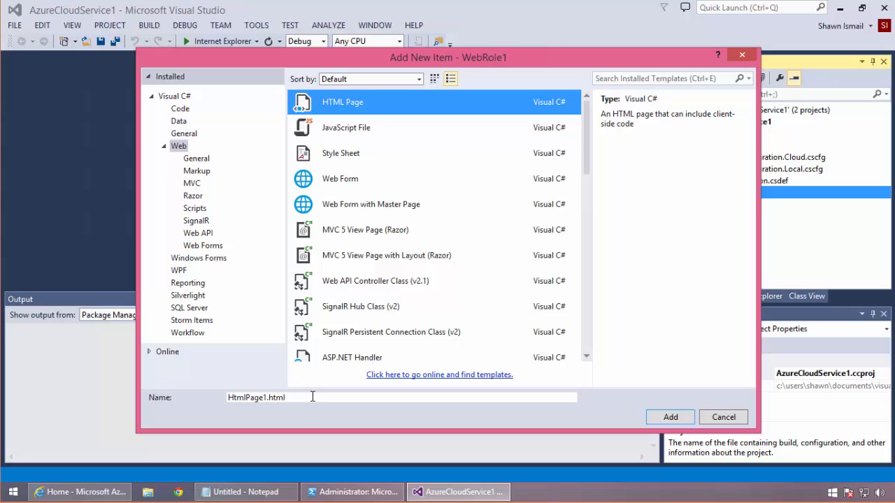
pyautogui.press('Tab')
pyautogui.write('default.htm')
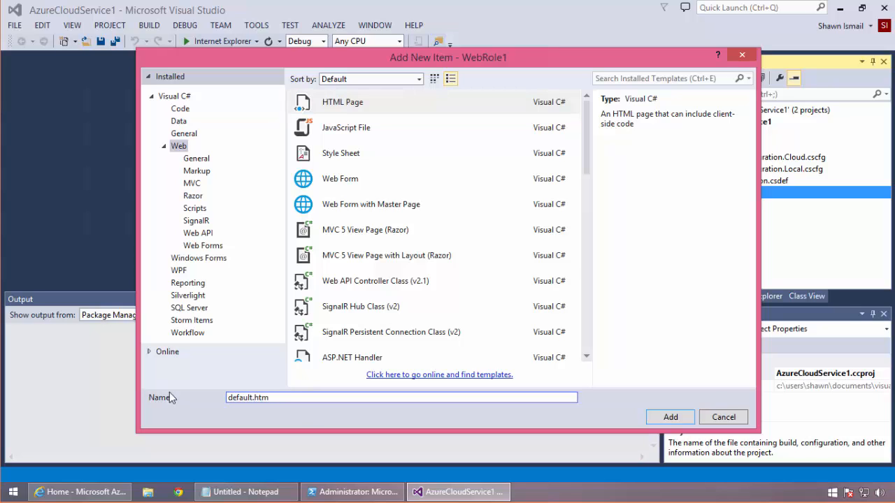
pyautogui.press('Return')
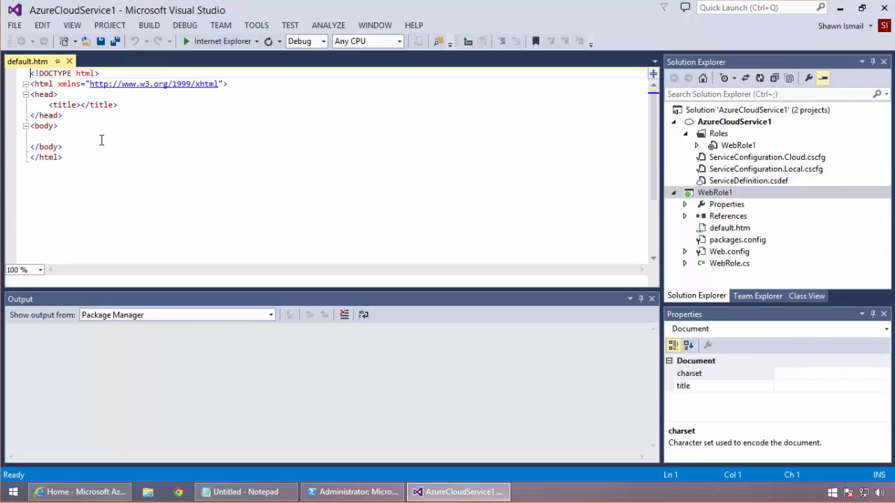
# - Write 'This is test 1!' inside the page body, fixing the capitalisation of 'This'
pyautogui.click(102, 140)
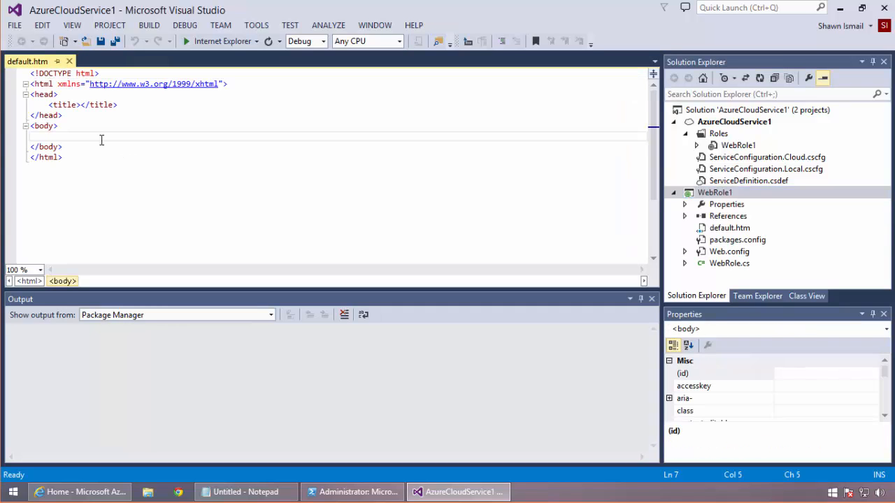
pyautogui.write('THis is test 1')
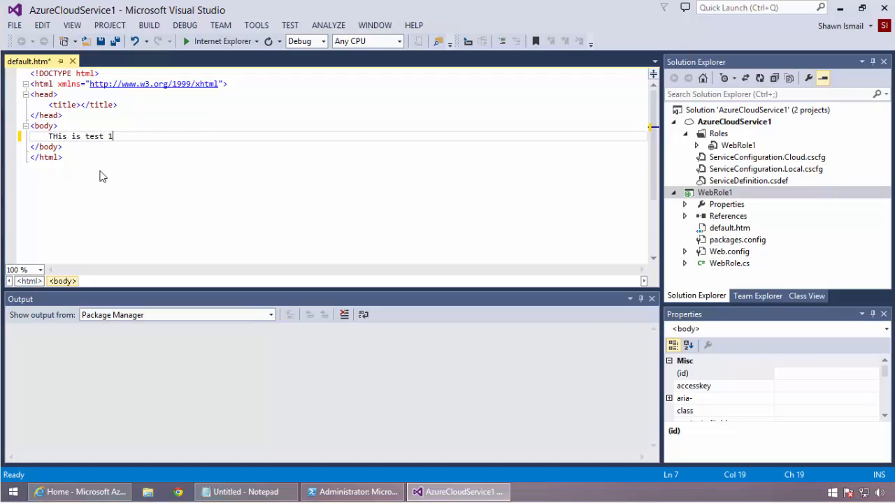
pyautogui.click(59, 137)
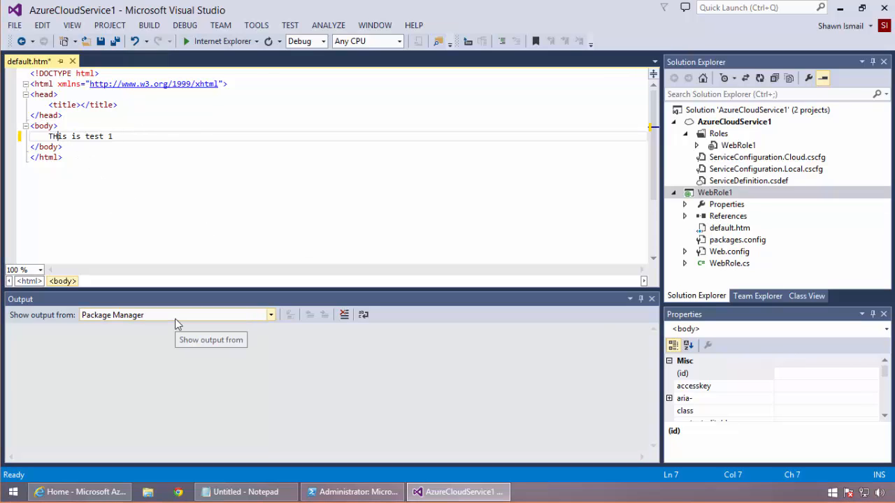
pyautogui.write('h')
pyautogui.press('Left')
pyautogui.press('BackSpace')
pyautogui.click(189, 138)
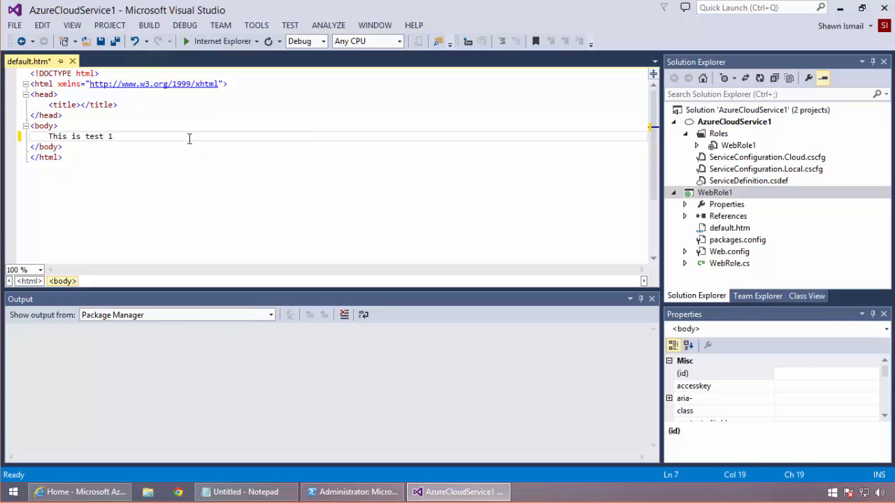
pyautogui.write('!')
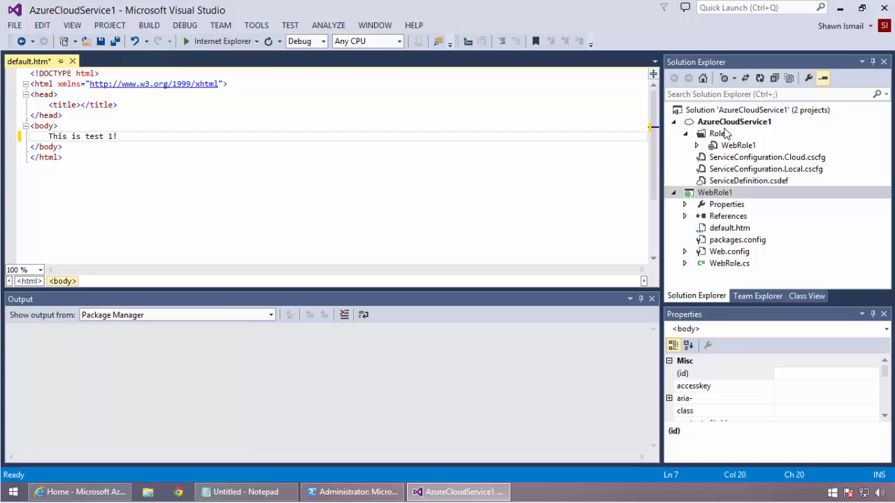
# - Start publishing the AzureCloudService1 project to Azure and continue to the publish settings
pyautogui.click(673, 192)
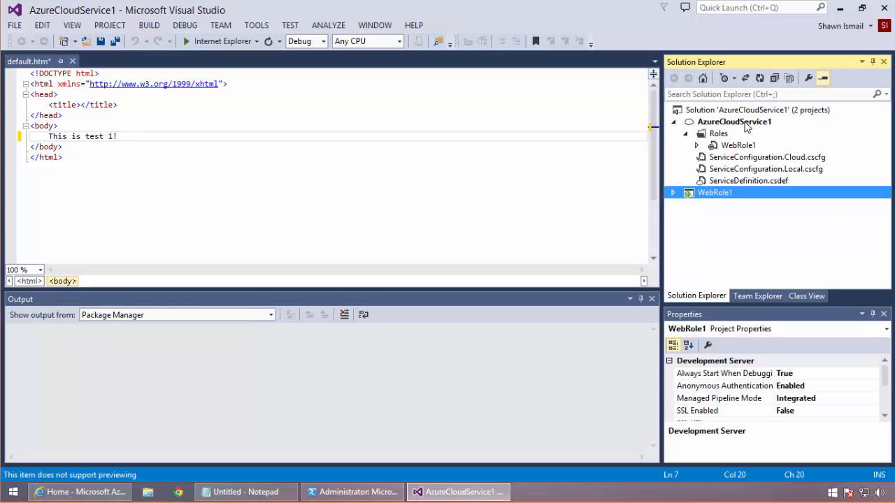
pyautogui.click(747, 124)
pyautogui.rightClick(747, 124)
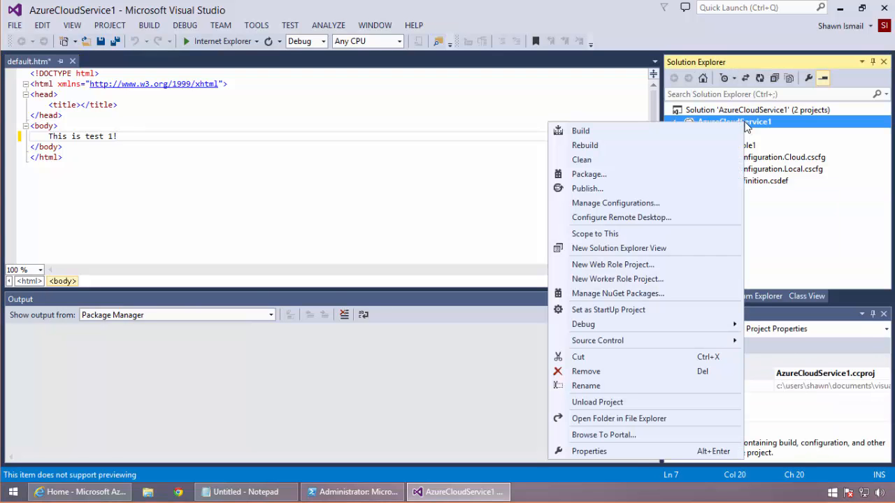
pyautogui.click(618, 192)
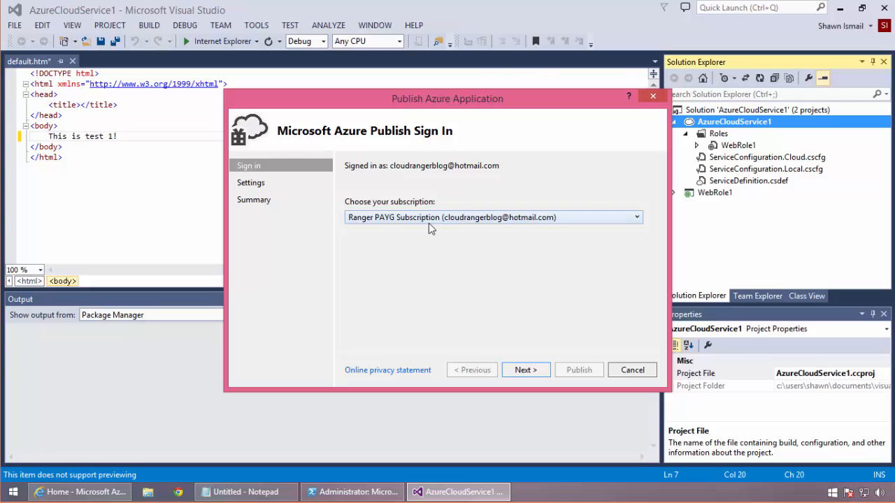
pyautogui.click(509, 369)
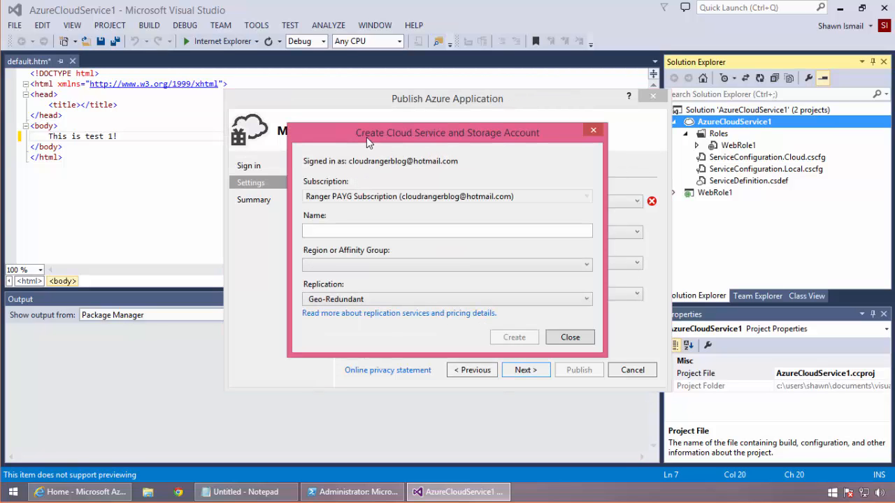
# - Create cloud service rangerwebsite in East US 2 with locally redundant replication, then proceed
pyautogui.click(351, 233)
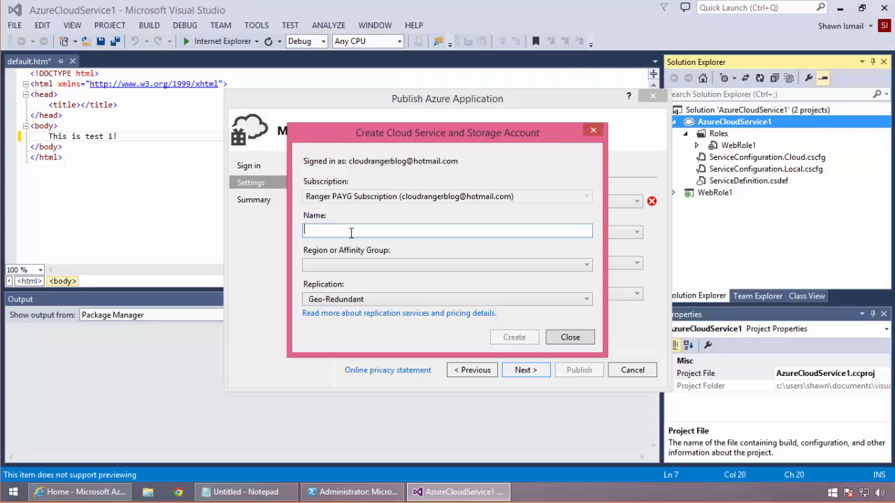
pyautogui.write('rangerwebsite')
pyautogui.click(387, 267)
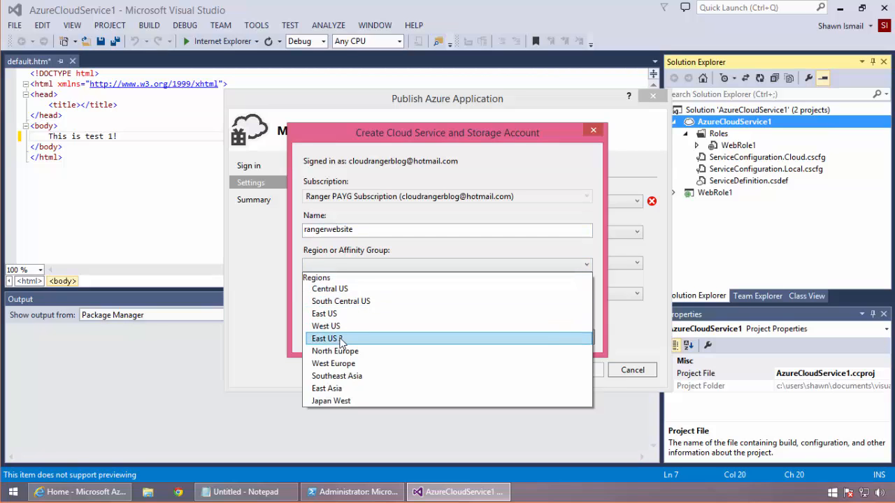
pyautogui.click(349, 338)
pyautogui.click(378, 300)
pyautogui.click(371, 315)
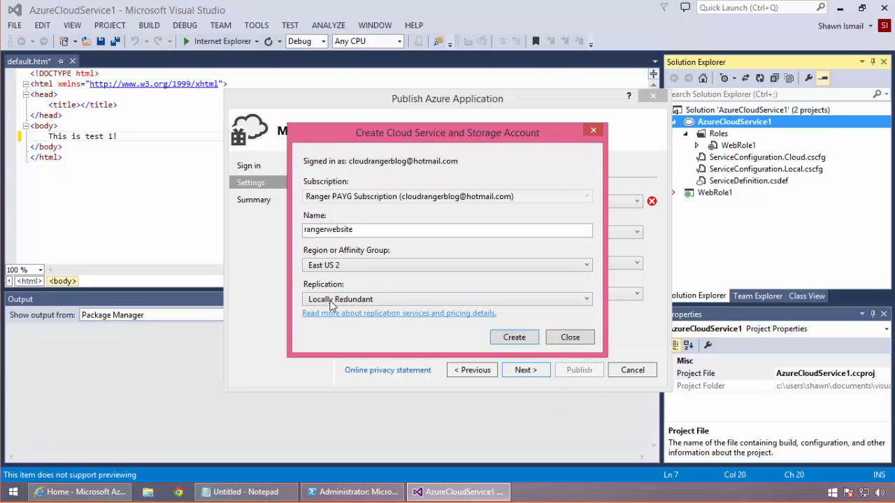
pyautogui.click(515, 337)
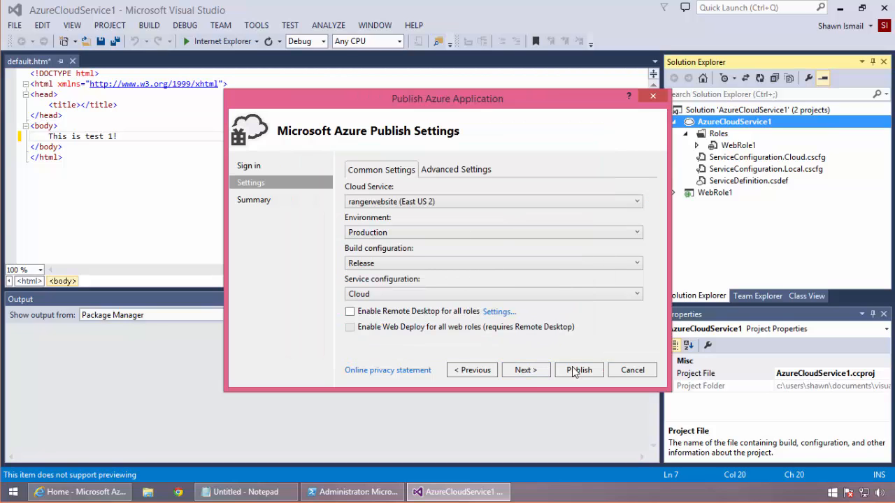
pyautogui.click(530, 374)
# - Publish to rangerwebsite Production and follow the deployment in the Activity Log until Completed
pyautogui.click(580, 370)
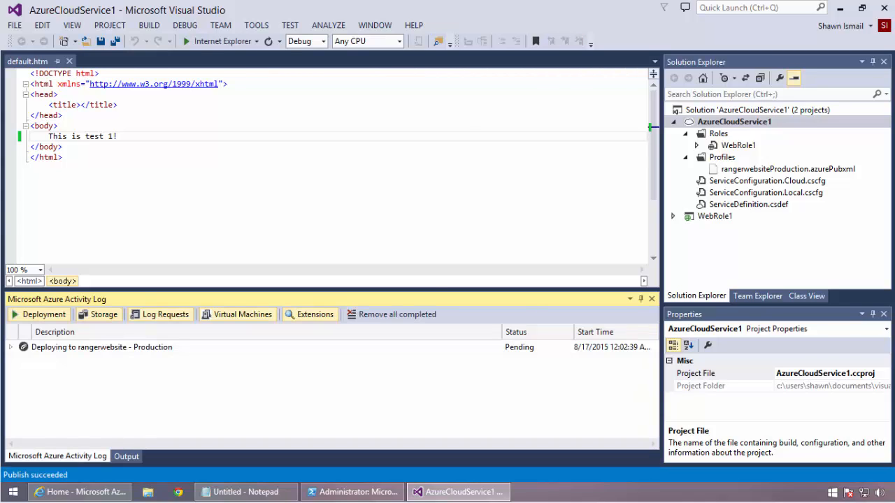
pyautogui.click(11, 348)
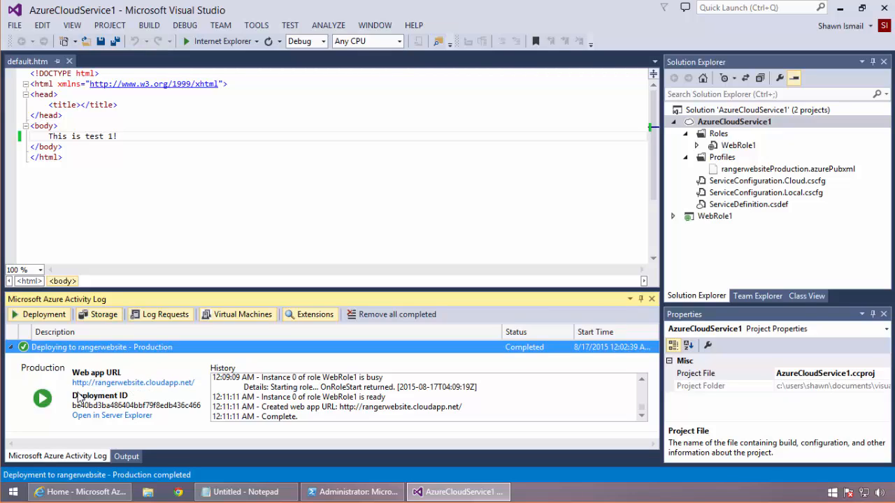
# - Open rangerwebsite.cloudapp.net in the browser, showing the 'This is test 1!' page
pyautogui.click(165, 385)
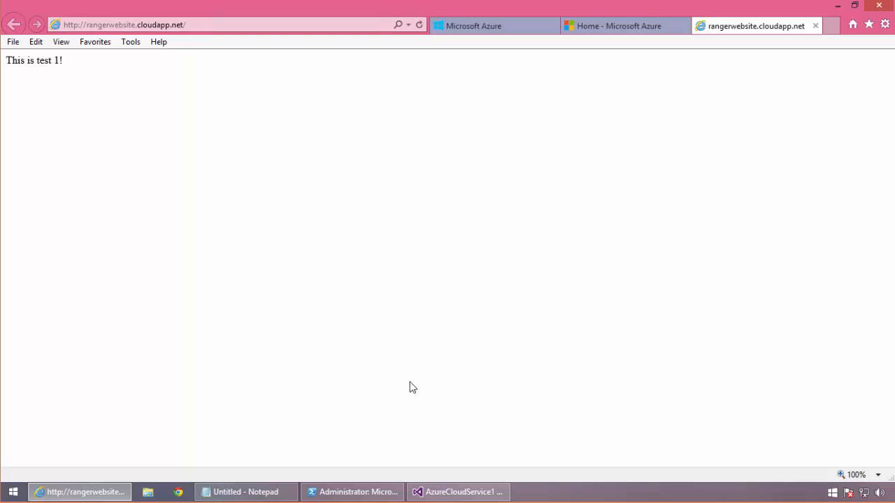
pyautogui.click(459, 491)
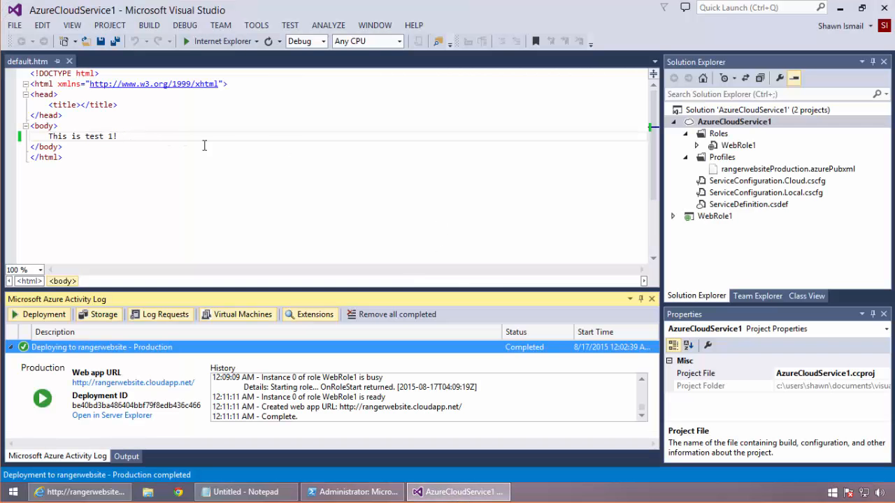
pyautogui.click(80, 491)
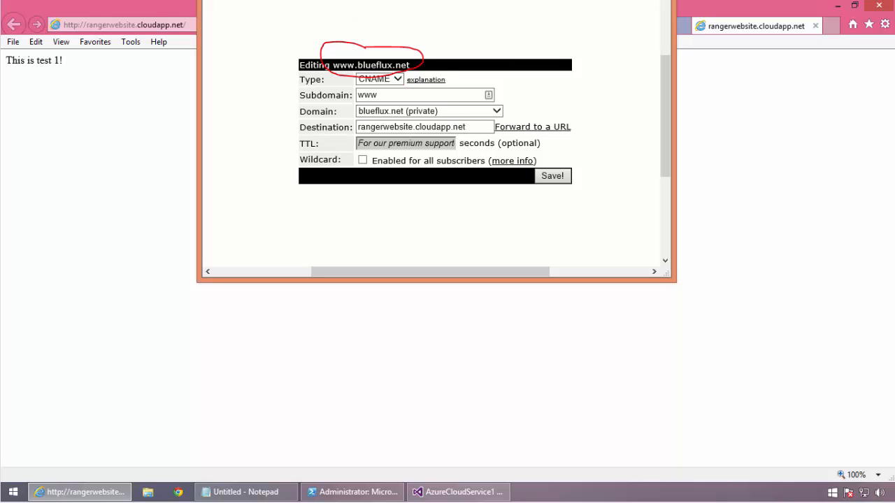
pyautogui.press('Escape')
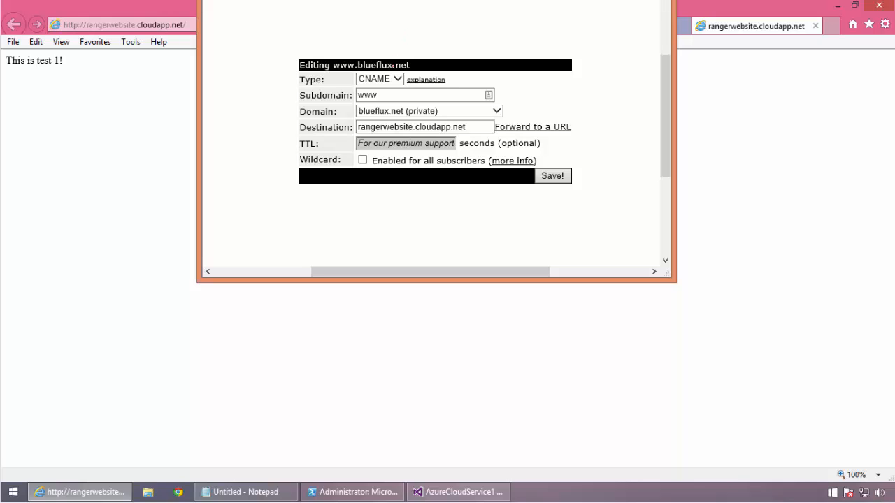
pyautogui.moveTo(370, 83)
pyautogui.mouseDown()
pyautogui.moveTo(349, 91)
pyautogui.moveTo(349, 102)
pyautogui.moveTo(382, 102)
pyautogui.moveTo(386, 93)
pyautogui.moveTo(368, 86)
pyautogui.mouseUp()
pyautogui.moveTo(274, 128); pyautogui.dragTo(295, 127)
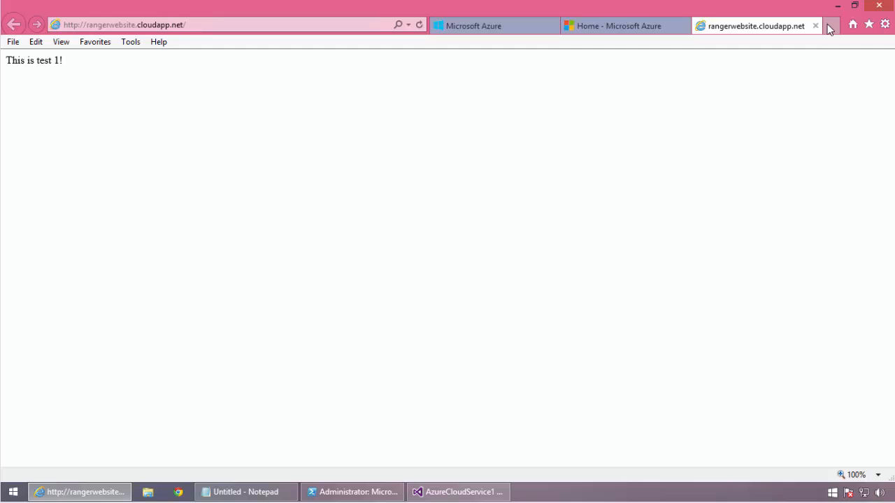
pyautogui.click(257, 28)
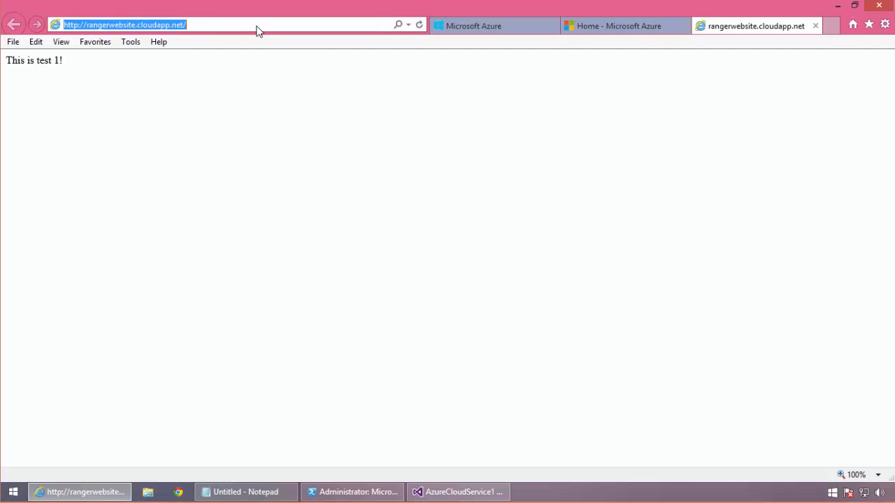
pyautogui.write('www.')
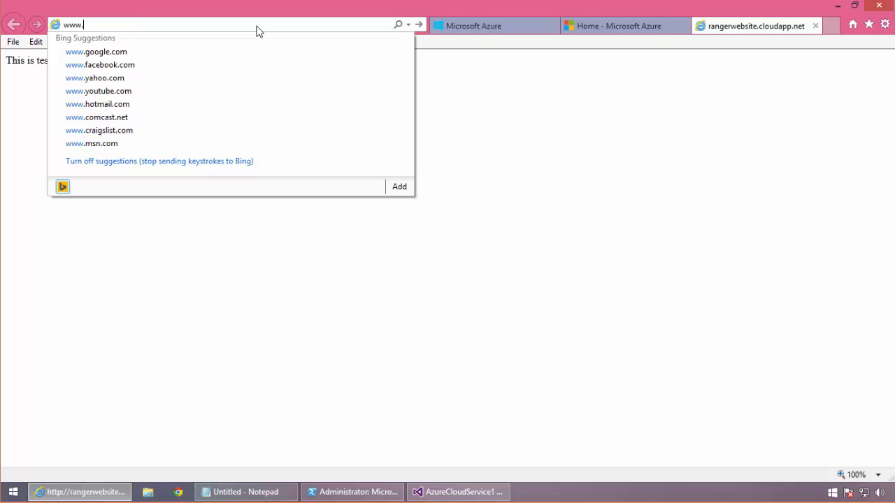
pyautogui.write('bluef')
pyautogui.press('Down')
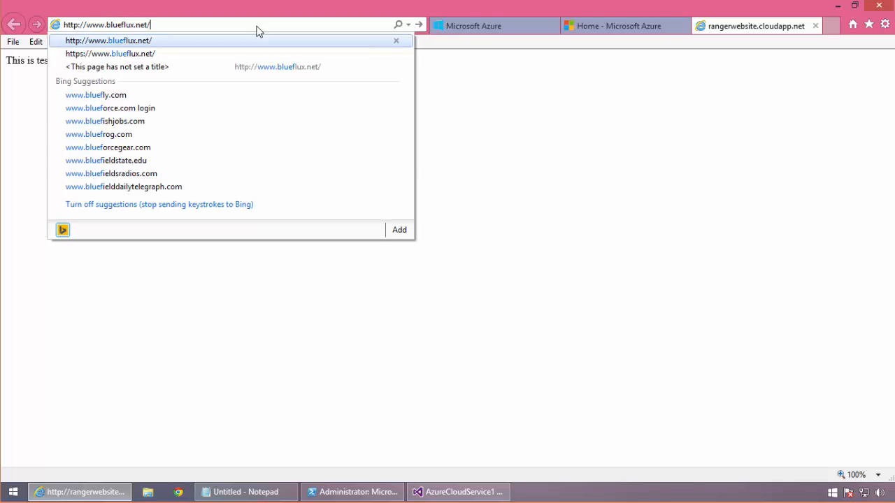
pyautogui.press('Return')
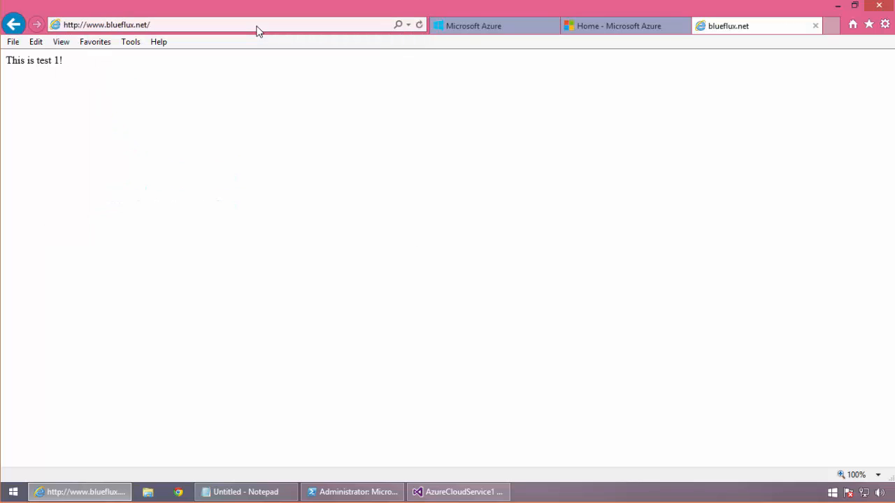
pyautogui.click(256, 27)
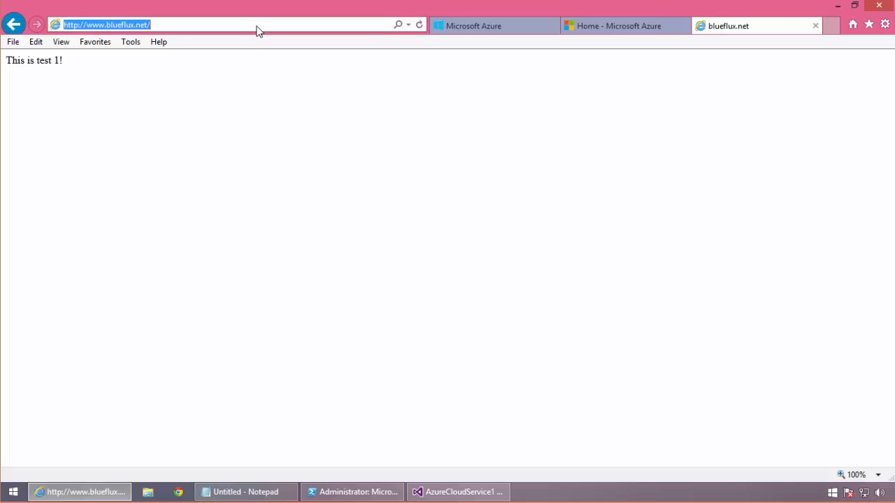
pyautogui.click(419, 25)
# - Highlight the 'This is test 1!' text and the blueflux.net address to point them out
pyautogui.moveTo(65, 61); pyautogui.dragTo(6, 62)
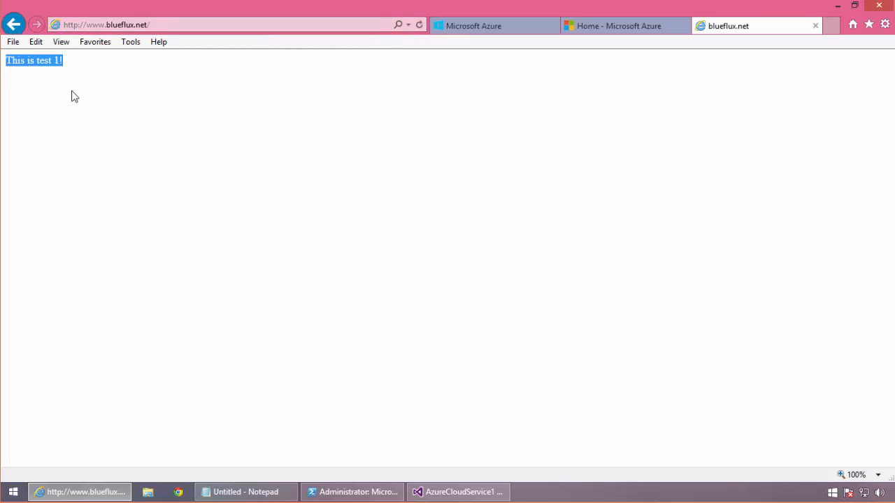
pyautogui.click(72, 94)
pyautogui.click(172, 30)
pyautogui.click(224, 72)
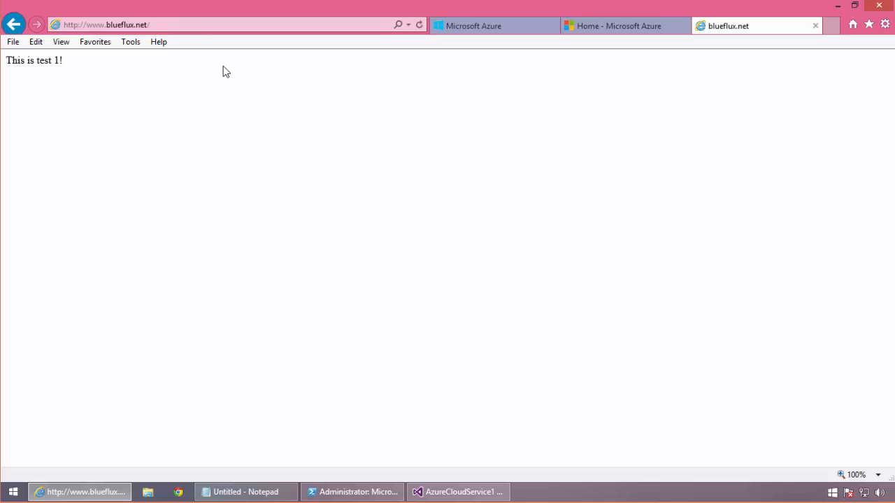
pyautogui.click(194, 30)
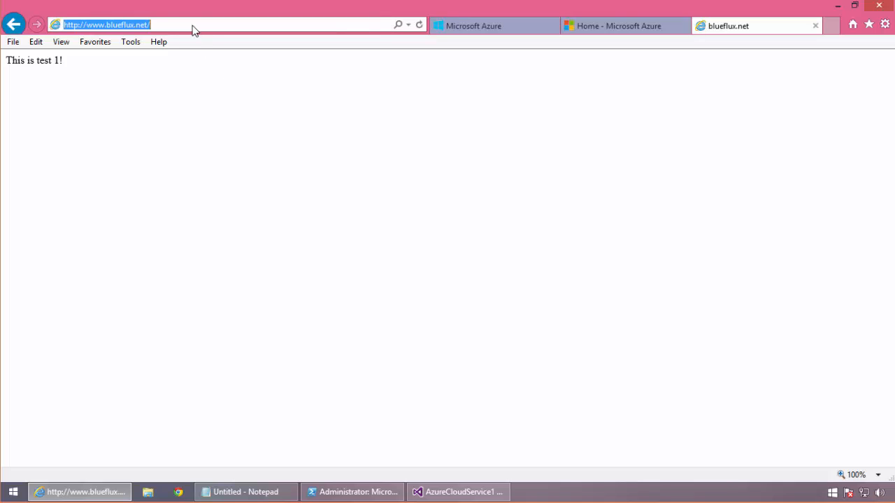
pyautogui.click(140, 118)
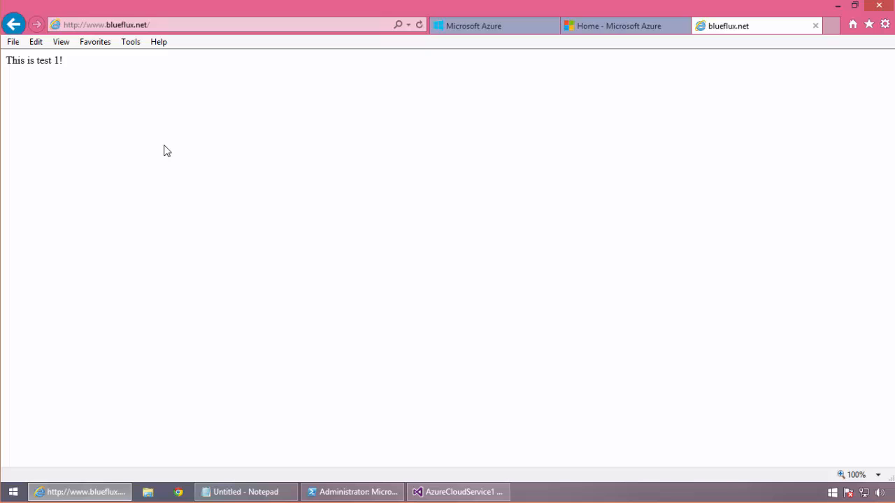
pyautogui.click(167, 28)
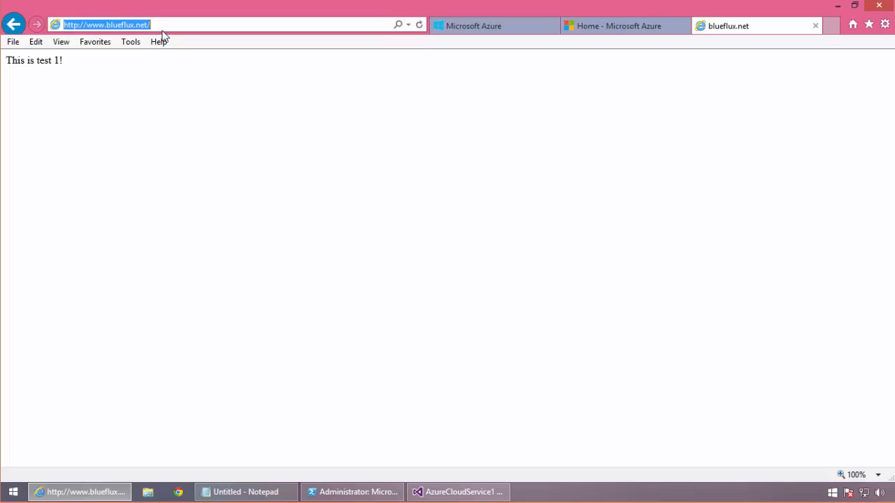
pyautogui.click(168, 28)
pyautogui.write('default.htm')
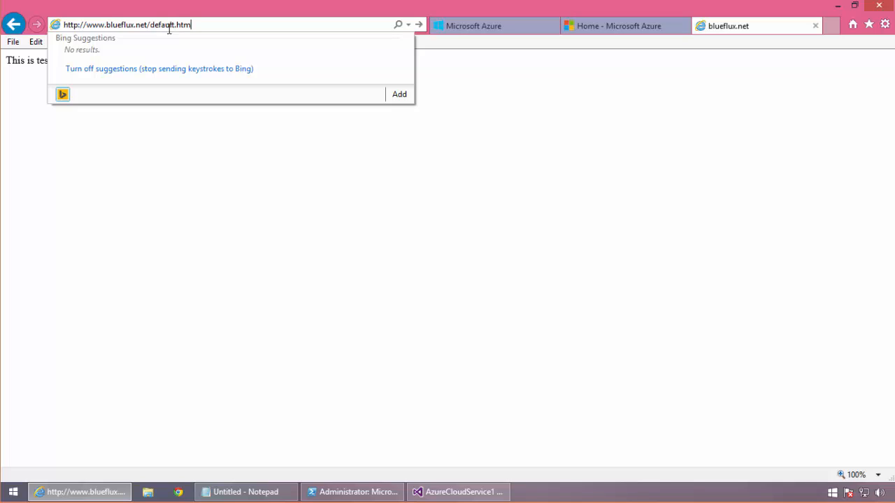
pyautogui.press('Return')
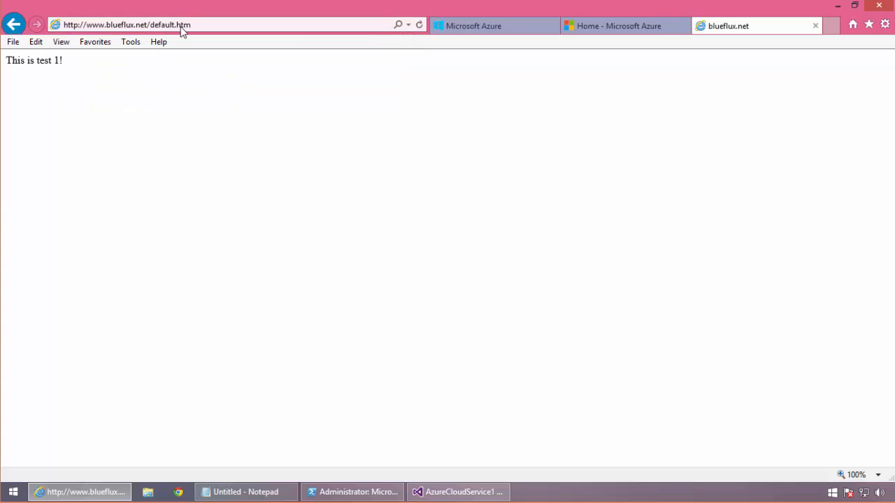
pyautogui.click(169, 28)
pyautogui.moveTo(147, 26); pyautogui.dragTo(175, 26)
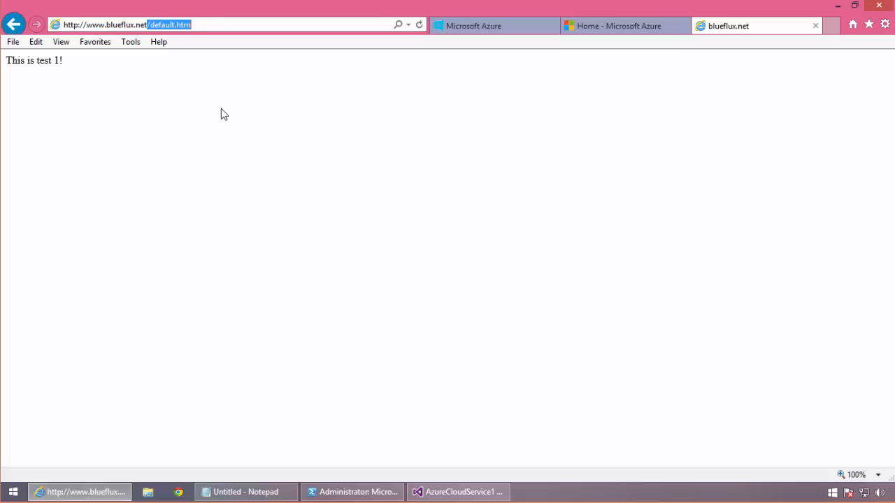
pyautogui.click(224, 130)
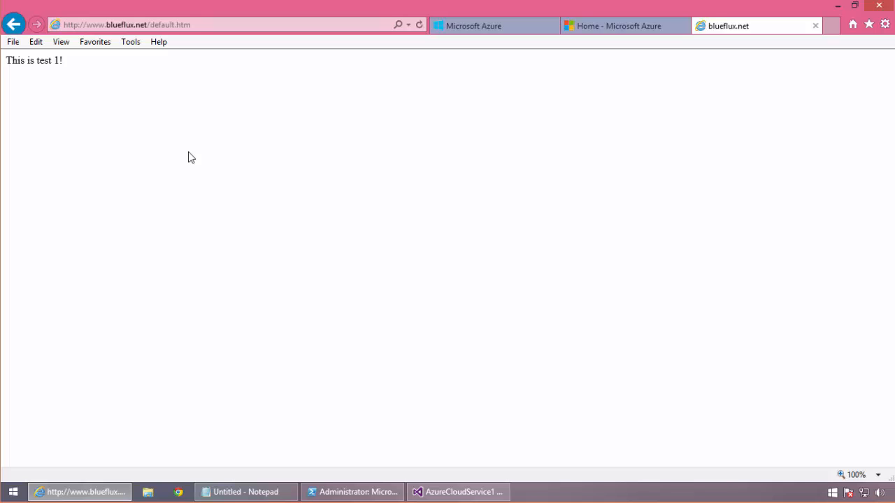
pyautogui.click(478, 492)
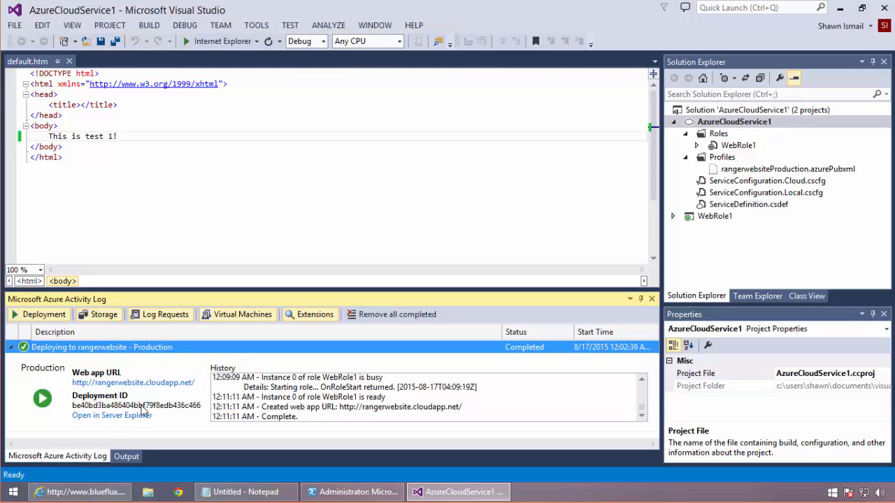
pyautogui.click(105, 491)
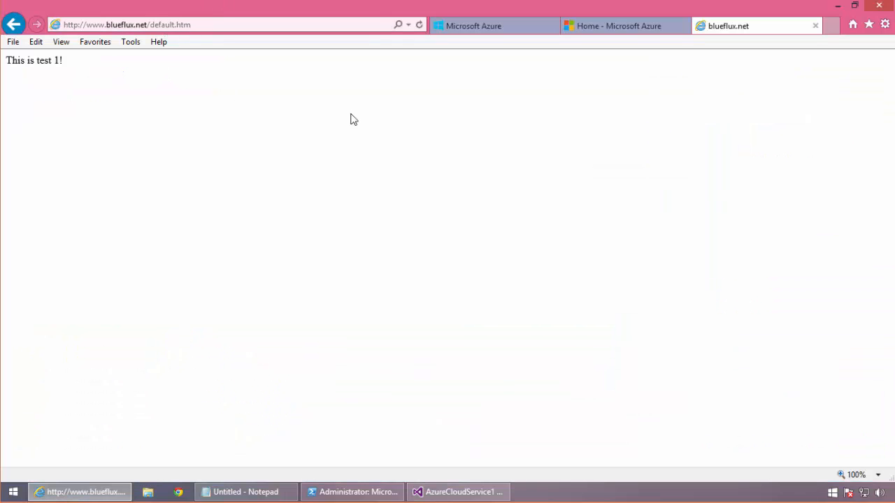
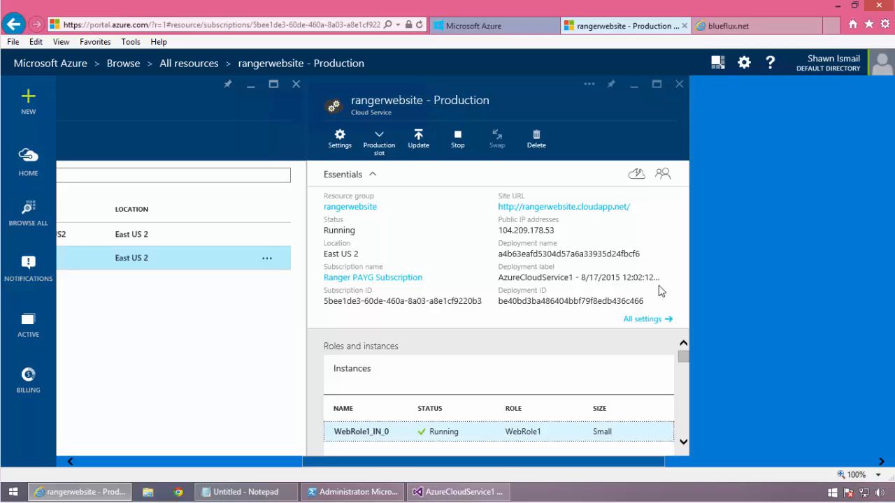
# - Open rangerwebsite's certificates and try deleting the Windows Azure Tools encryption certificate
pyautogui.click(649, 320)
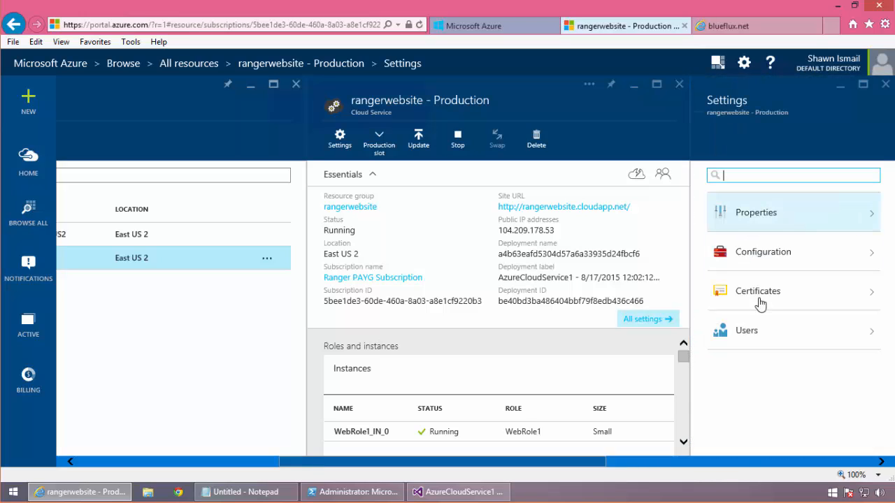
pyautogui.click(767, 299)
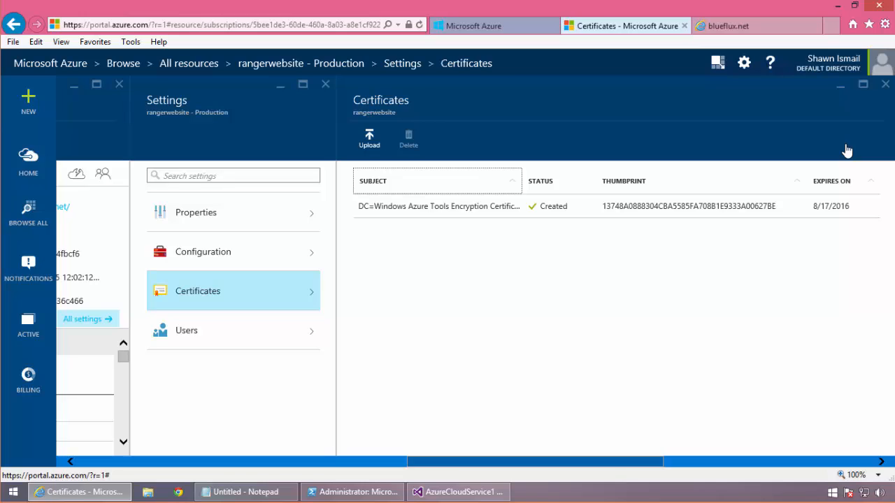
pyautogui.click(562, 205)
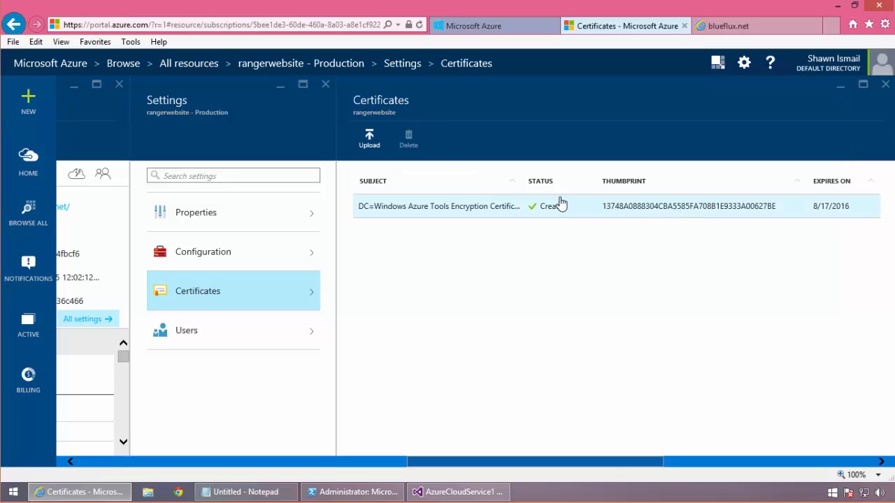
pyautogui.click(411, 144)
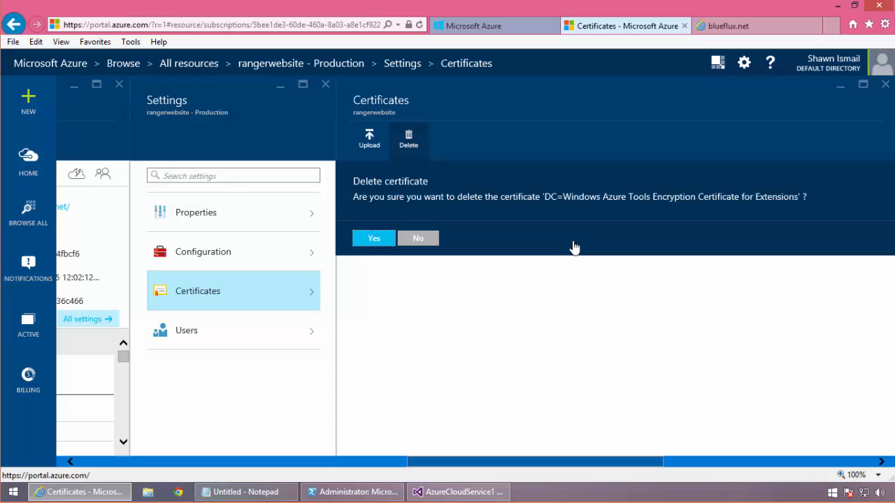
pyautogui.click(364, 240)
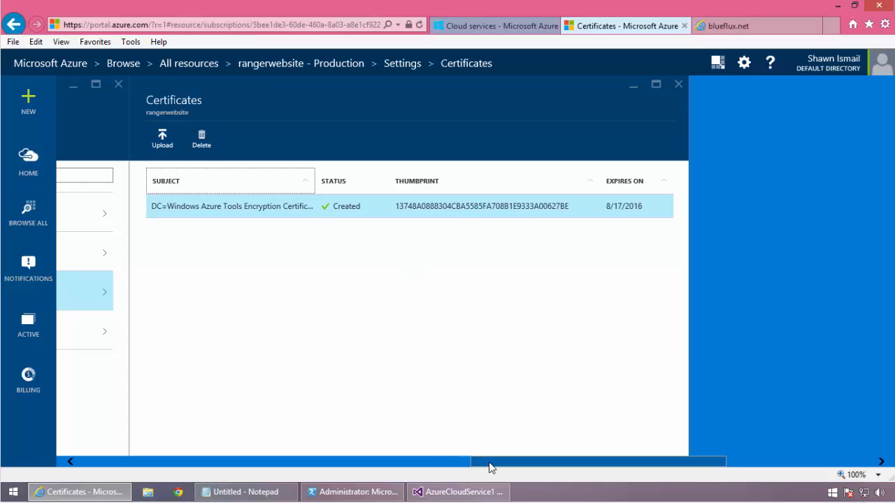
pyautogui.click(426, 457)
pyautogui.click(453, 463)
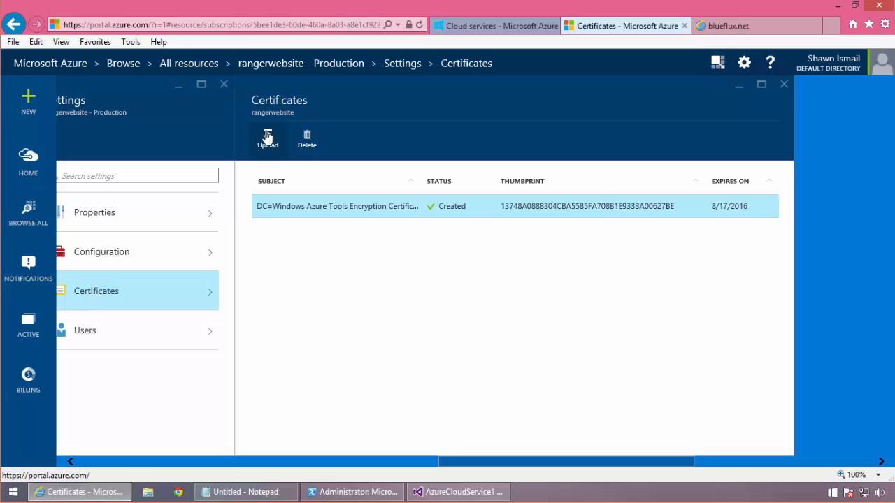
# - Upload bluefluxwildcard.pfx with its password to add the *.blueflux.net wildcard certificate
pyautogui.click(266, 138)
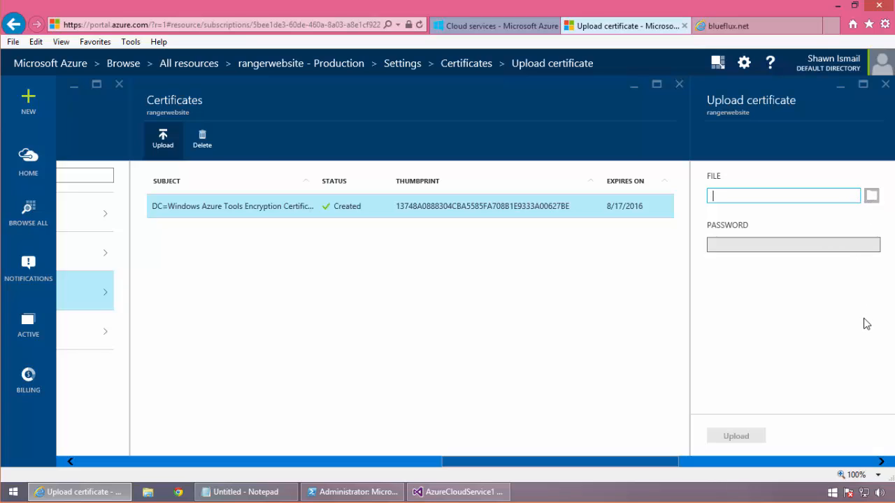
pyautogui.click(871, 196)
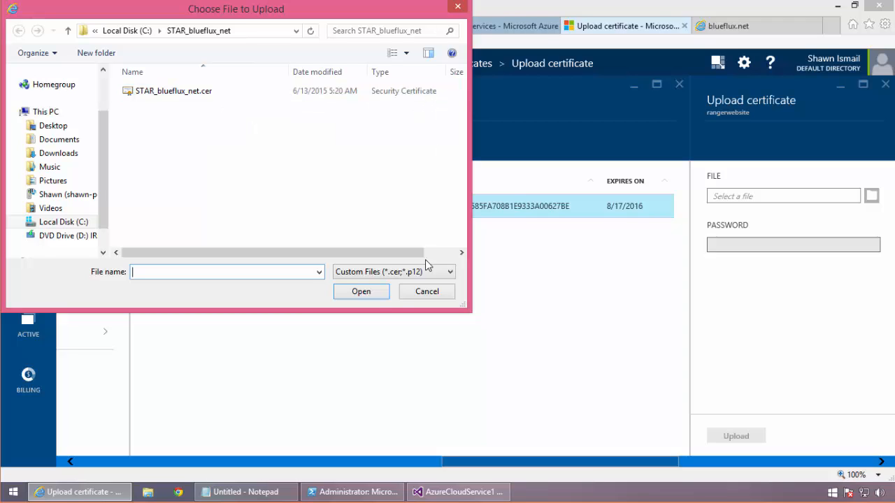
pyautogui.click(405, 272)
pyautogui.click(355, 285)
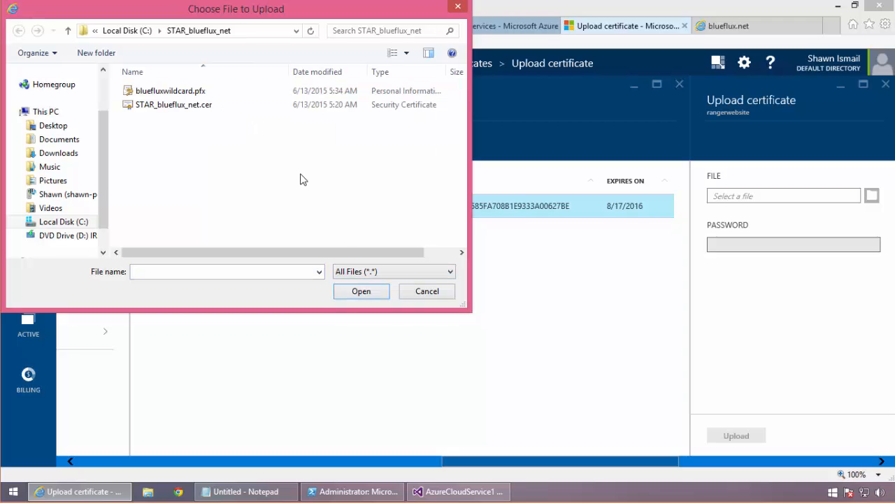
pyautogui.click(246, 92)
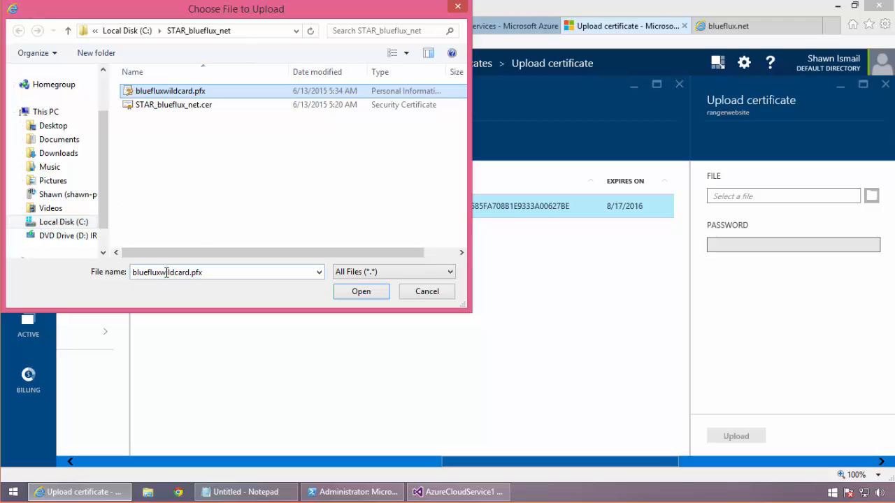
pyautogui.click(360, 292)
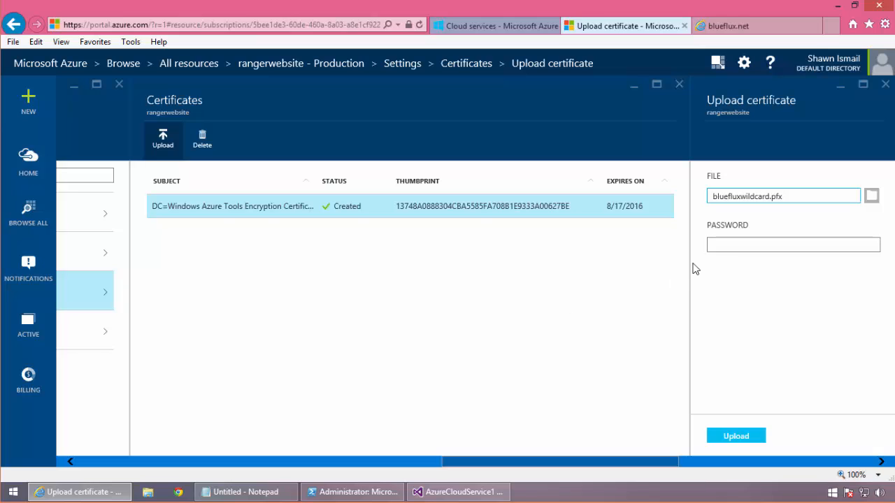
pyautogui.click(725, 243)
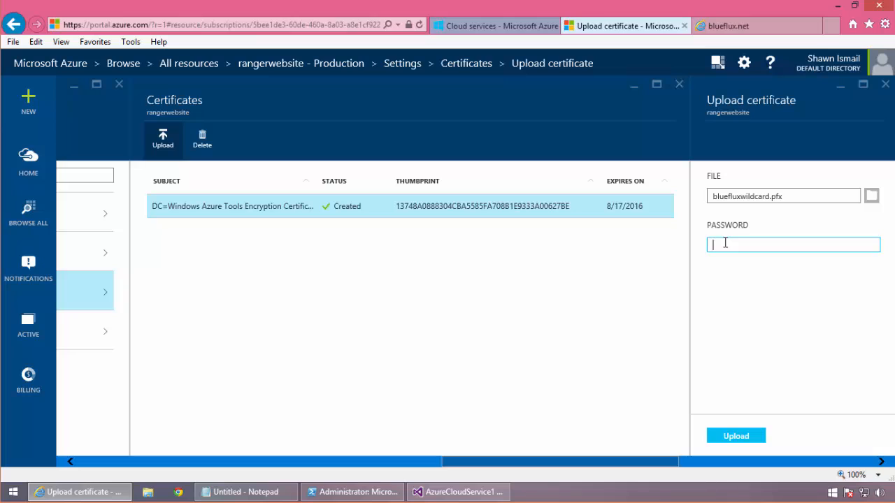
pyautogui.write('•••••••••')
pyautogui.click(747, 439)
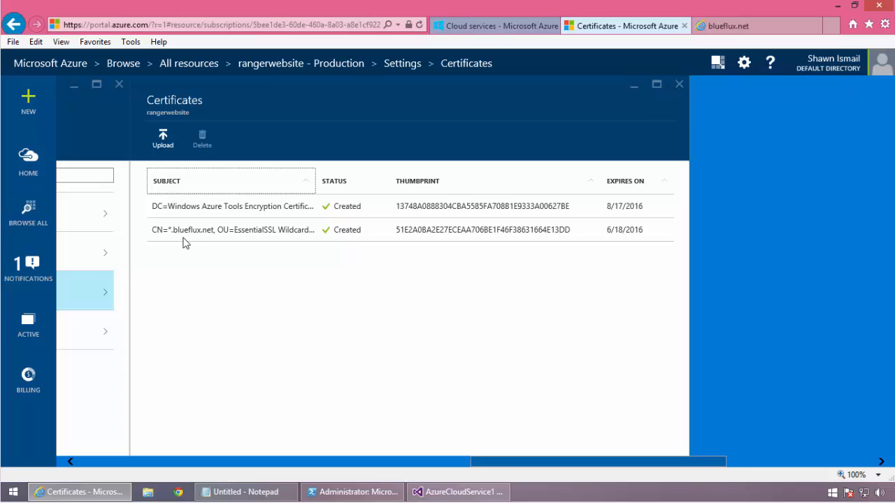
# - Select the *.blueflux.net certificate, then switch to the AzureCloudService1 solution in Visual Studio
pyautogui.click(449, 235)
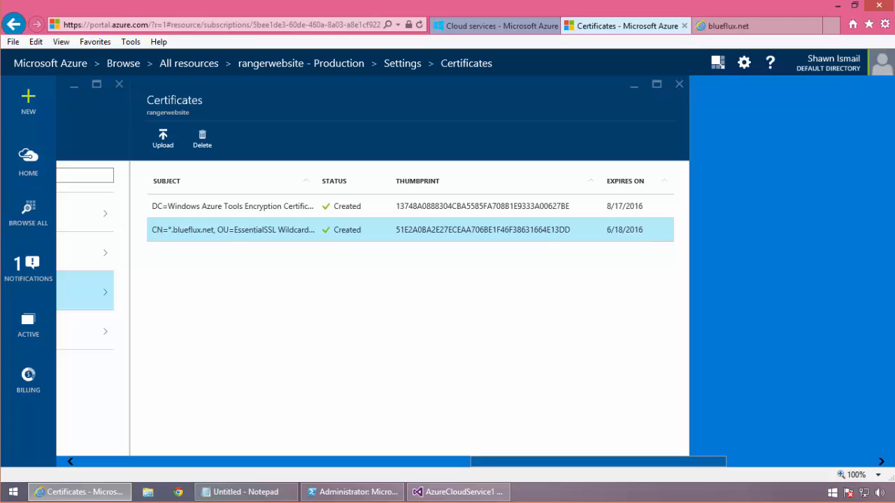
pyautogui.click(447, 491)
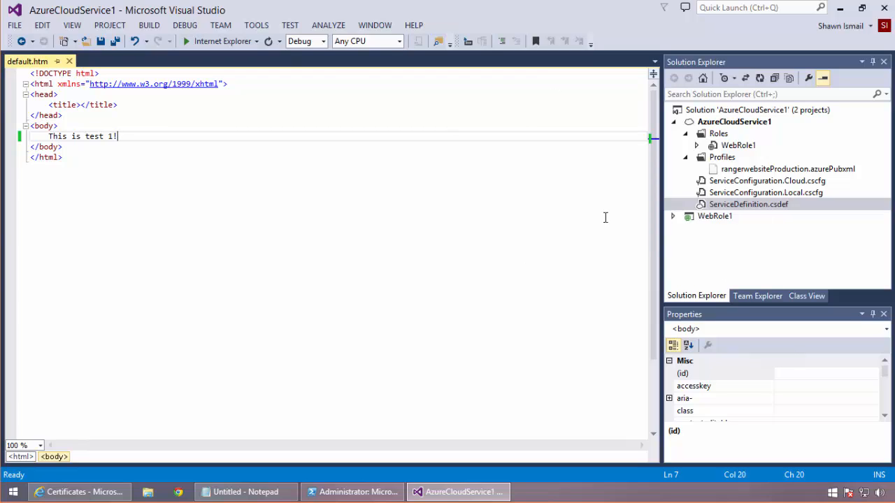
# - Show WebRole1's role properties on the empty Certificates page
pyautogui.rightClick(738, 145)
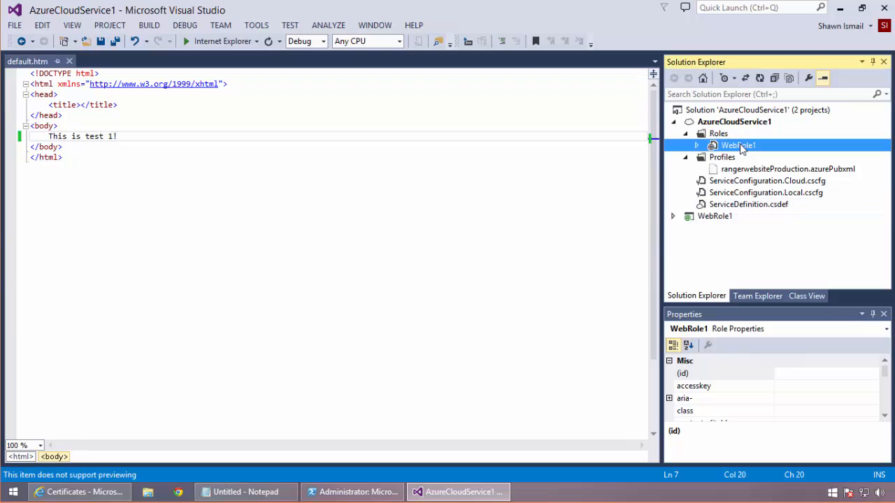
pyautogui.click(618, 218)
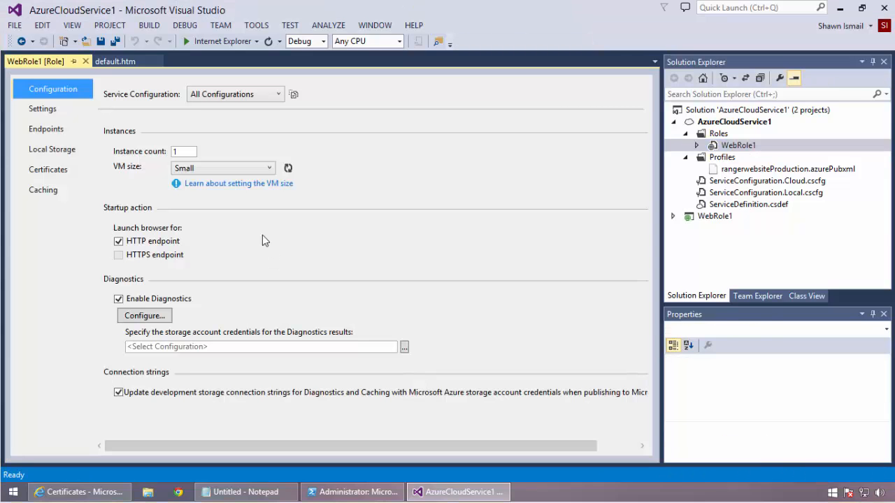
pyautogui.click(54, 172)
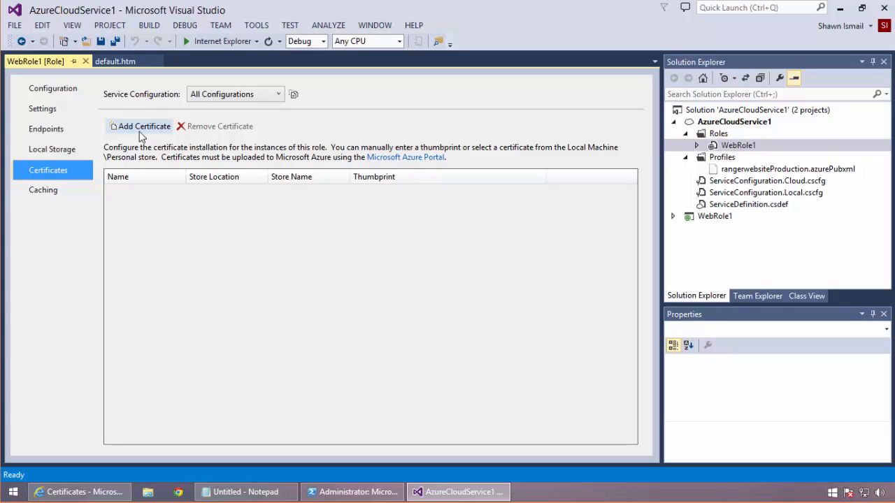
# - Add a Certificate1 entry (LocalMachine, My) to WebRole1, then bring up File Explorer
pyautogui.click(78, 492)
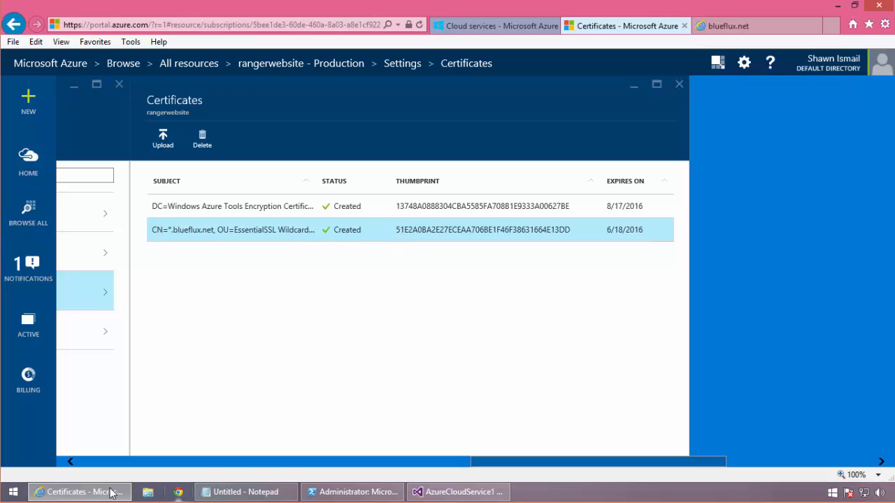
pyautogui.click(77, 492)
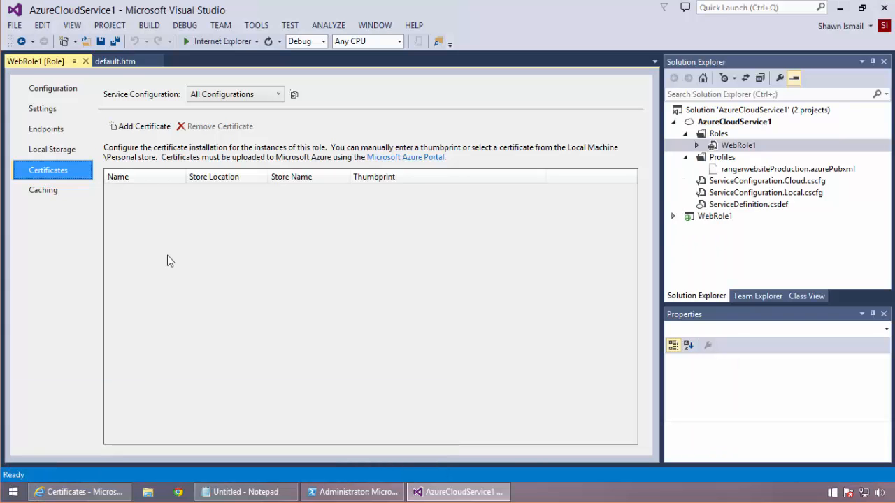
pyautogui.click(133, 130)
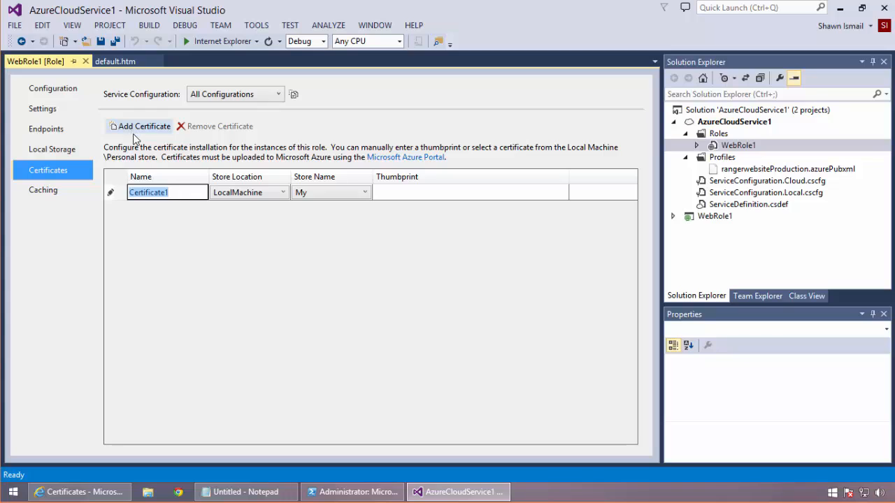
pyautogui.click(91, 493)
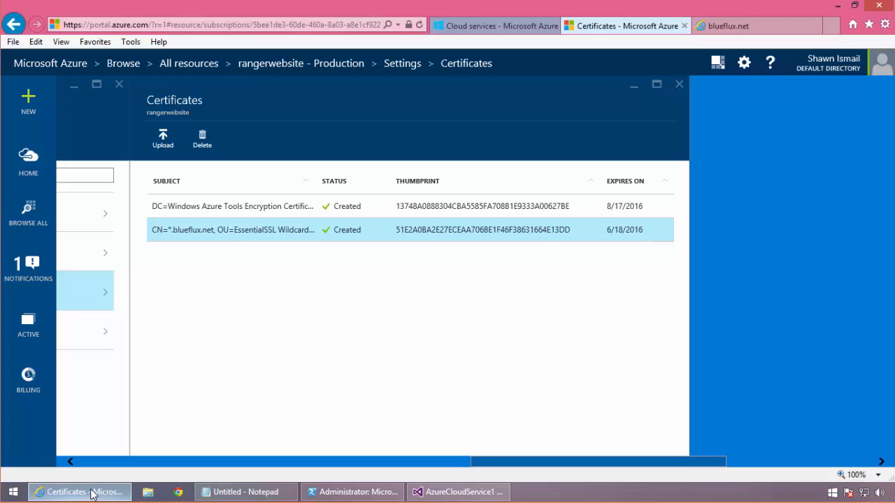
pyautogui.click(91, 493)
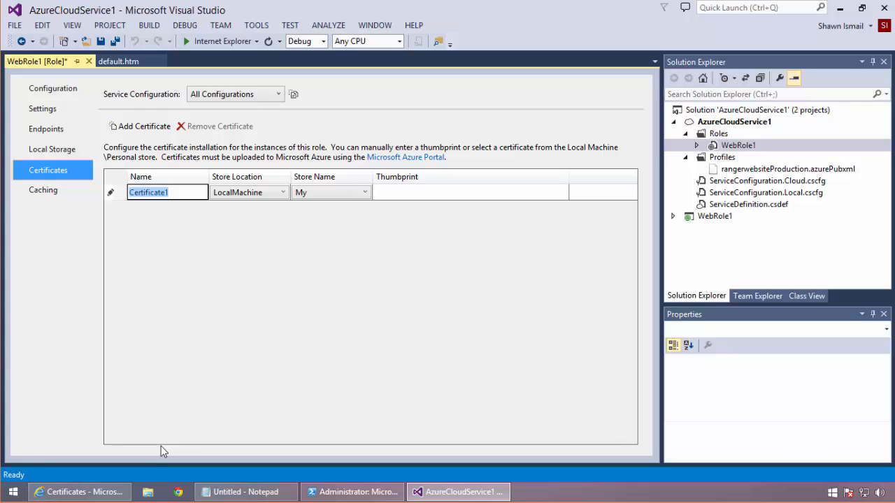
pyautogui.click(147, 494)
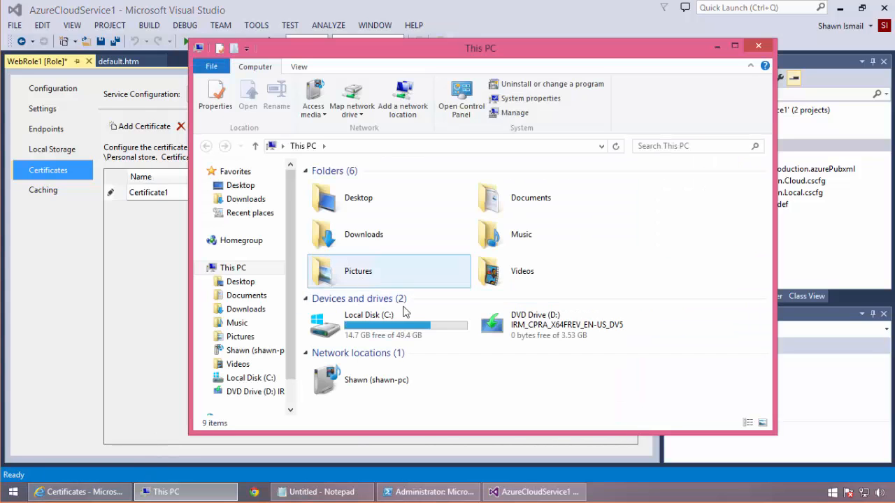
# - Copy the name bluefluxwildcard from the .pfx in C:\STAR_blueflux_net, then edit the certificate Name cell
pyautogui.doubleClick(398, 317)
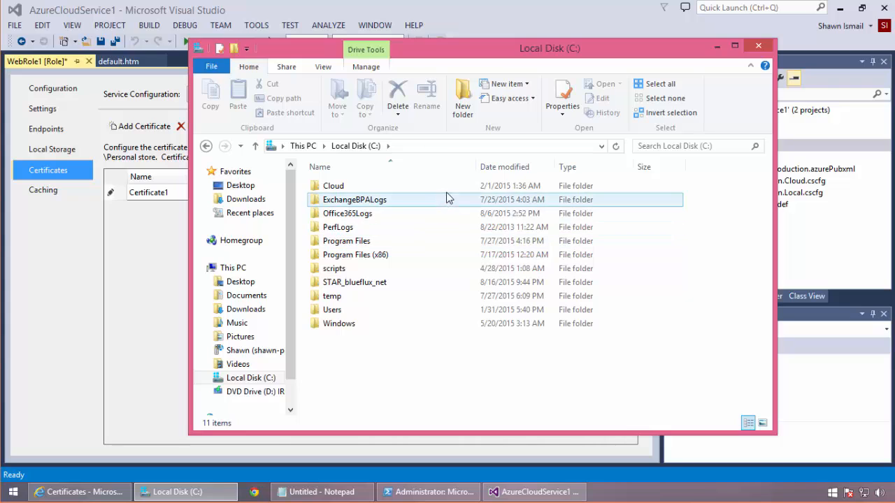
pyautogui.doubleClick(374, 283)
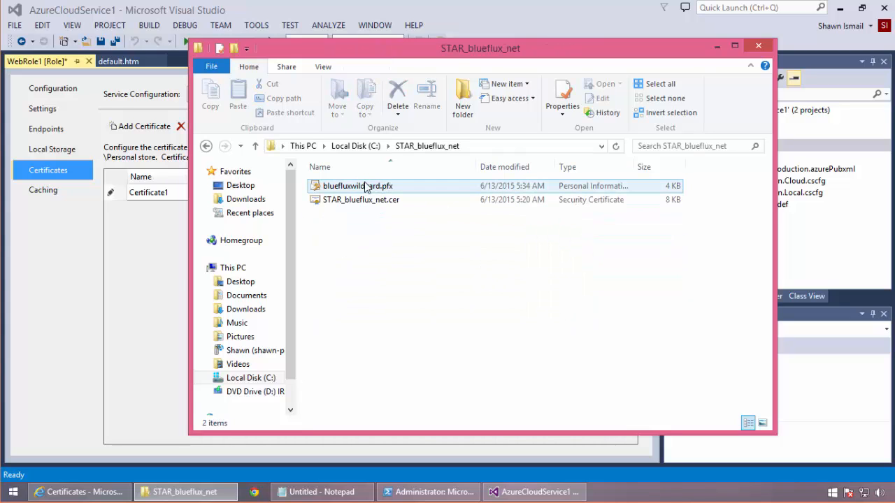
pyautogui.rightClick(348, 189)
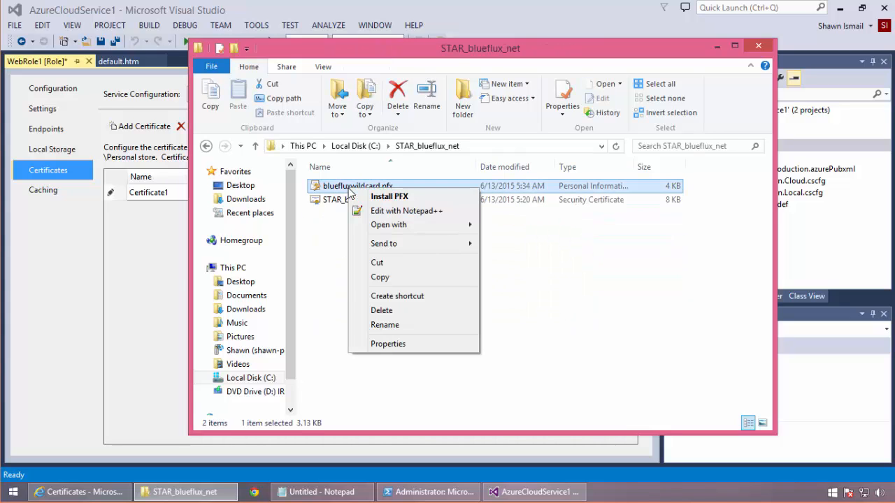
pyautogui.click(382, 325)
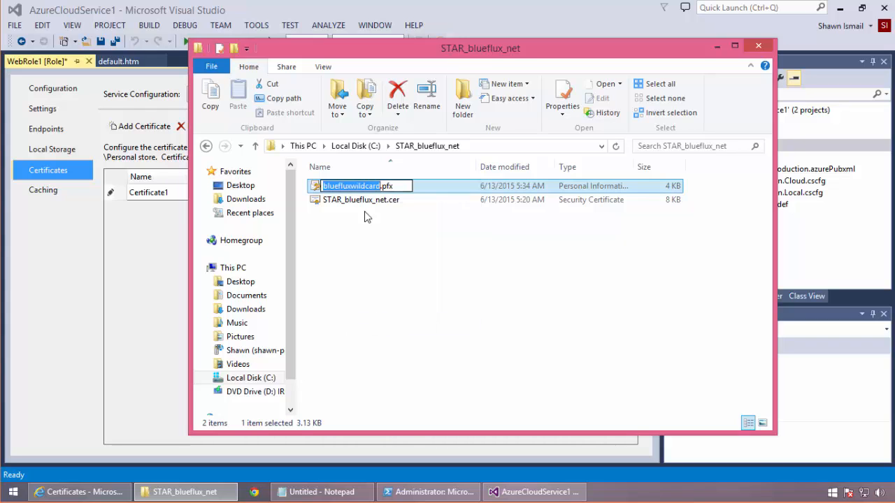
pyautogui.rightClick(368, 184)
pyautogui.click(403, 226)
pyautogui.press('Return')
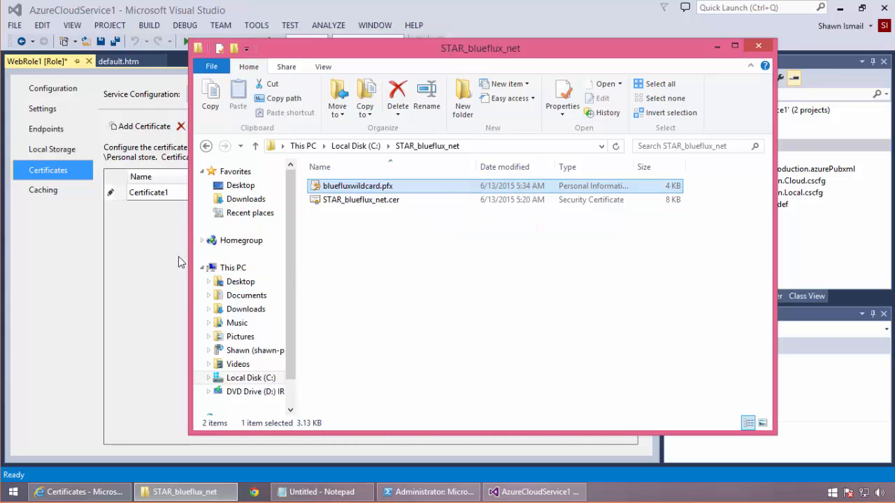
pyautogui.click(166, 256)
pyautogui.click(175, 196)
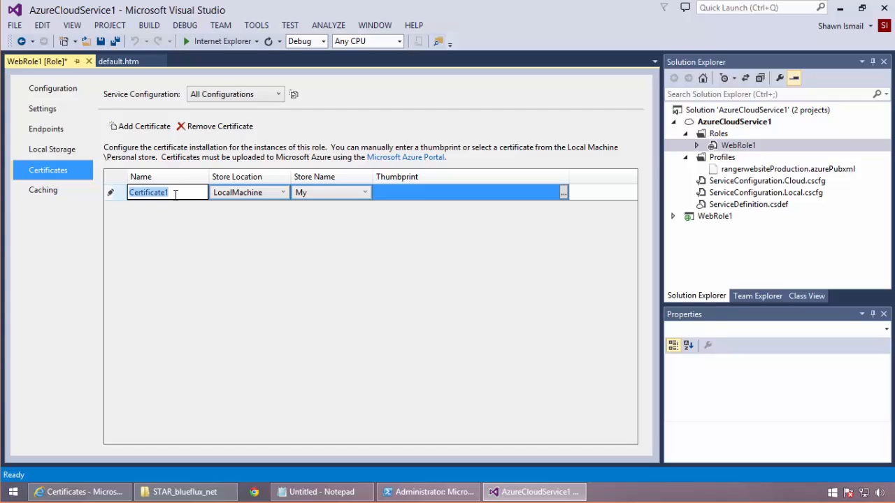
# - Name the certificate entry bluefluxwildcard with store location LocalMachine and store name My
pyautogui.hotkey('ctrl', 'v')
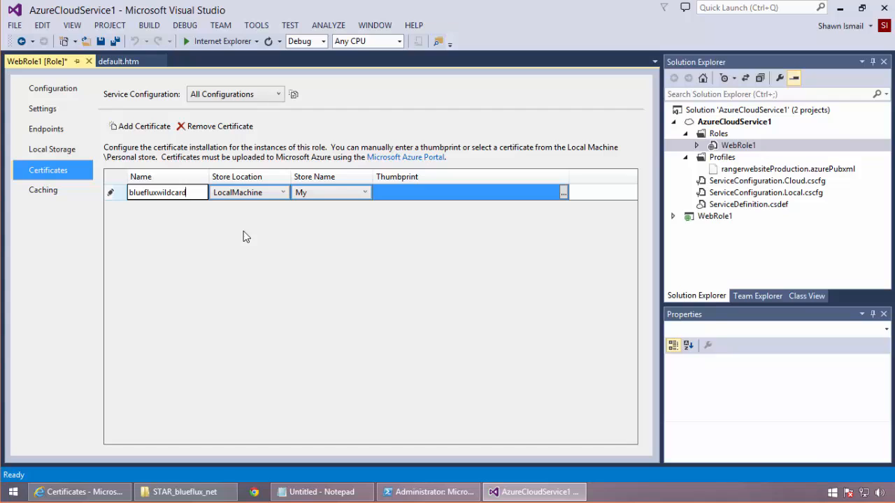
pyautogui.click(256, 195)
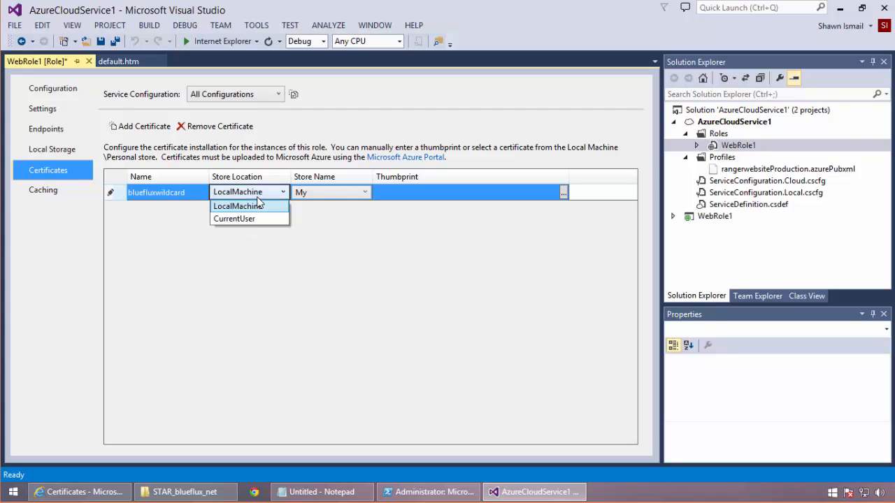
pyautogui.click(333, 191)
pyautogui.click(332, 191)
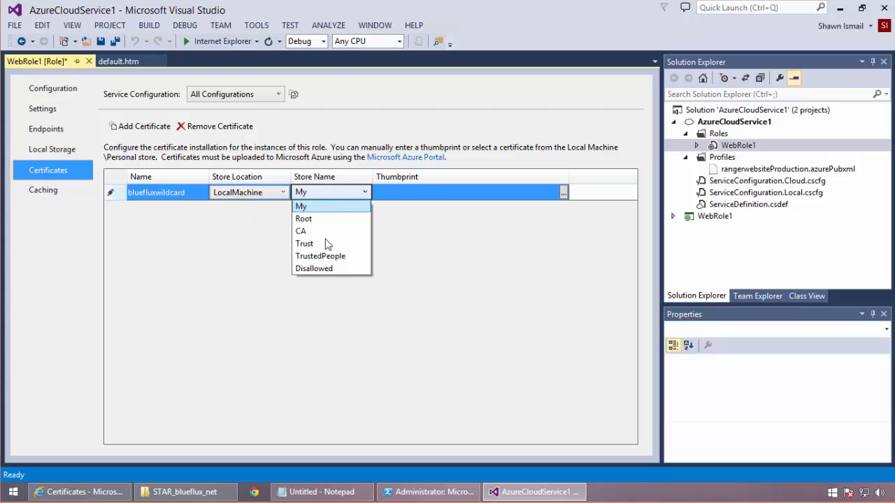
pyautogui.click(445, 290)
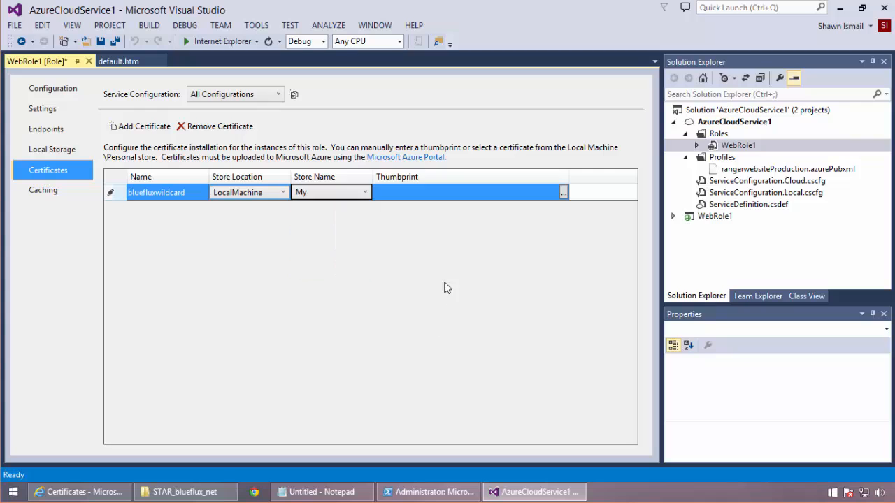
# - Select the wildcard certificate's thumbprint text in the Azure portal certificate list
pyautogui.click(430, 194)
pyautogui.click(104, 492)
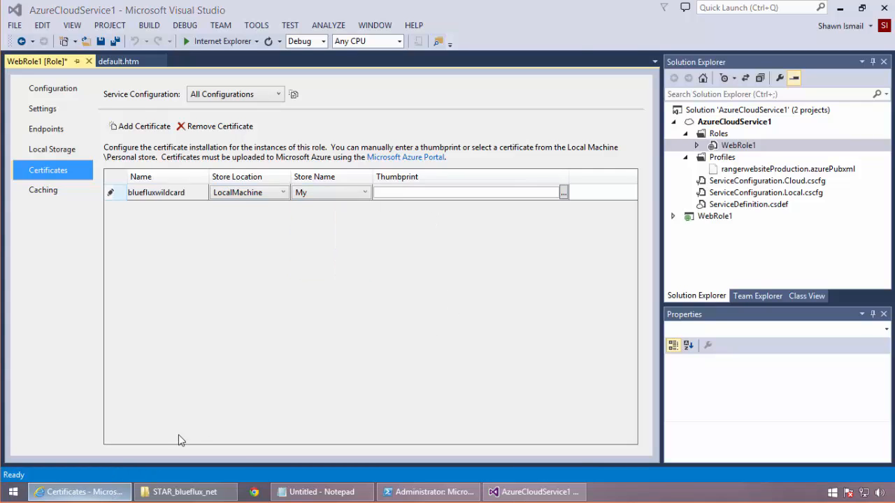
pyautogui.moveTo(571, 230); pyautogui.dragTo(395, 233)
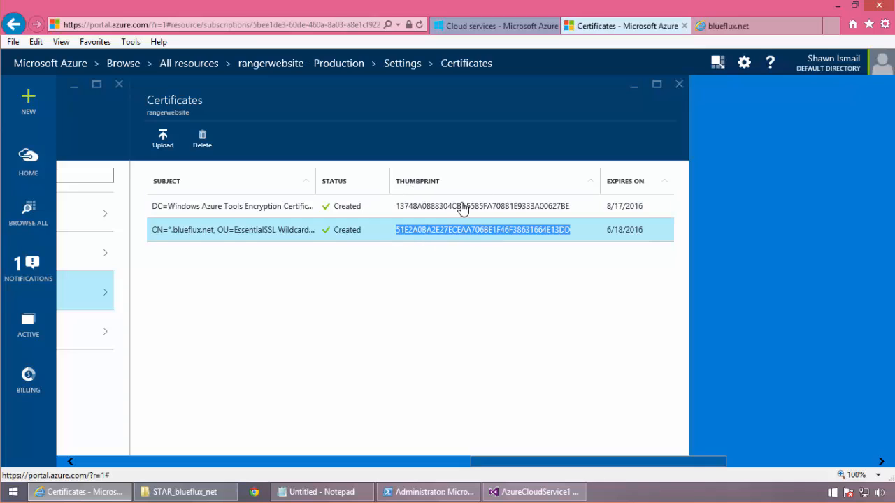
# - Copy the selected *.blueflux.net certificate thumbprint
pyautogui.rightClick(474, 239)
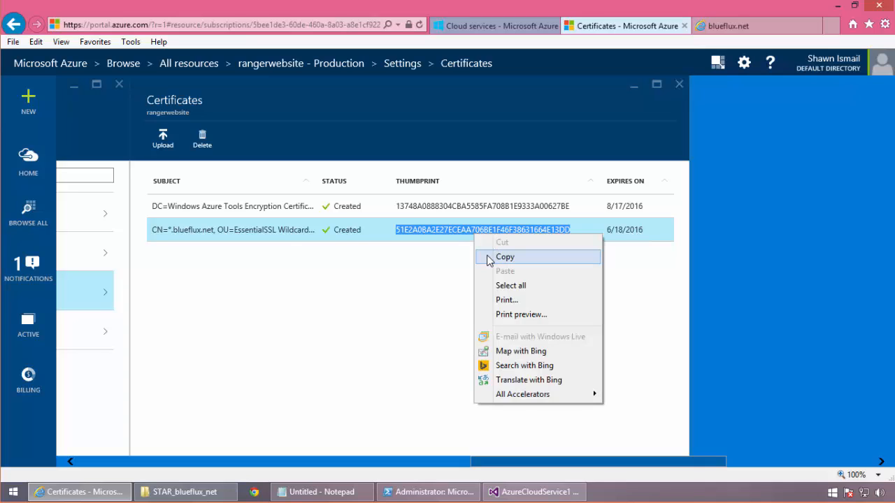
pyautogui.click(489, 257)
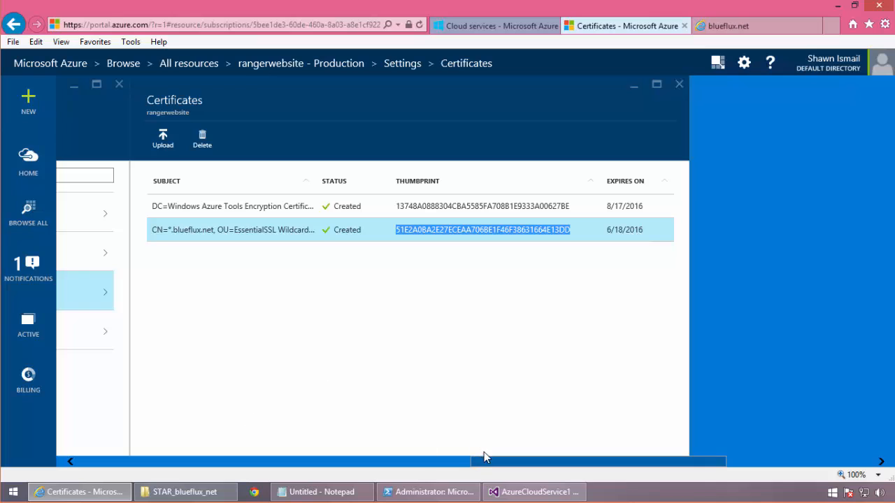
# - Paste the copied thumbprint into the bluefluxwildcard certificate's Thumbprint cell
pyautogui.click(509, 492)
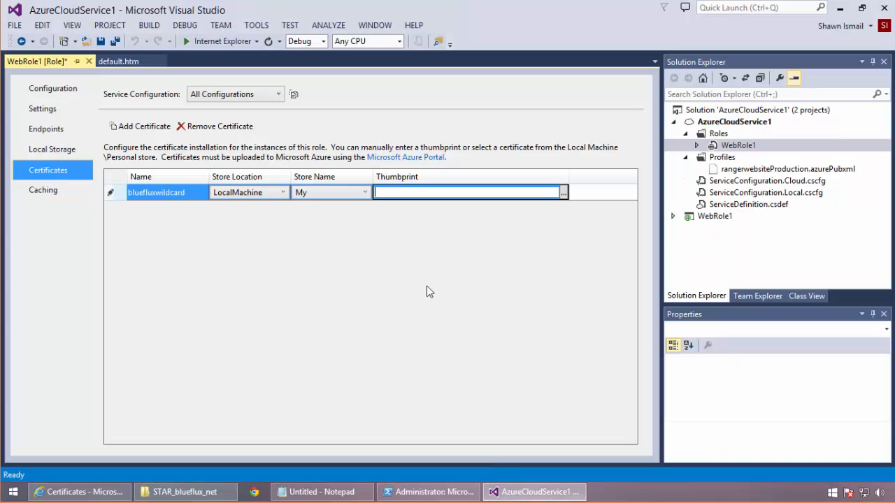
pyautogui.hotkey('ctrl', 'v')
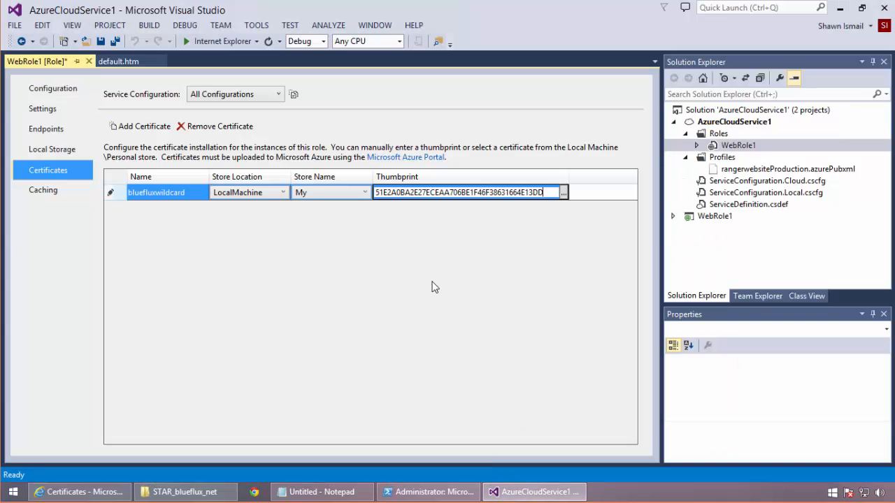
pyautogui.click(431, 286)
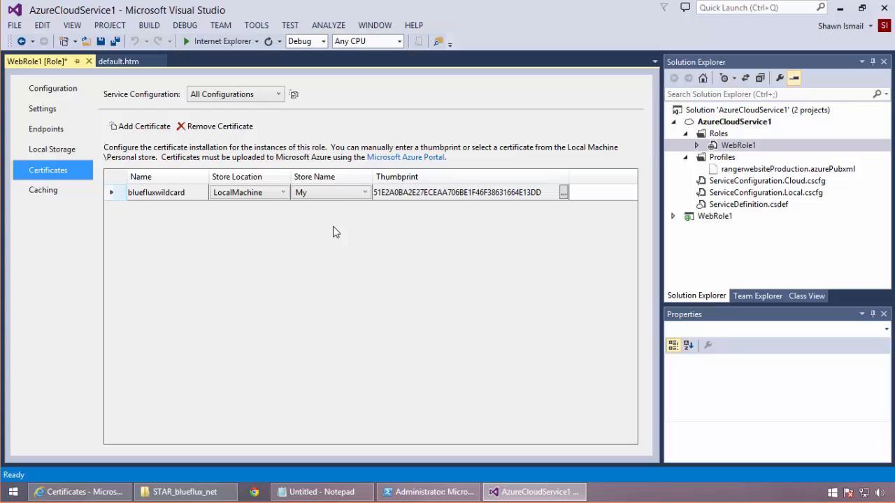
# - Open ServiceConfiguration.Cloud.cscfg and inspect its Certificates block for bluefluxwildcard
pyautogui.click(58, 94)
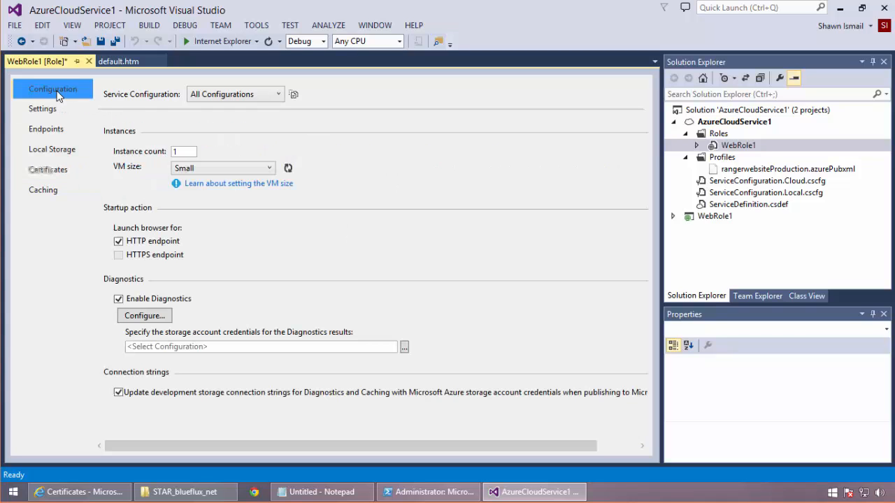
pyautogui.doubleClick(780, 183)
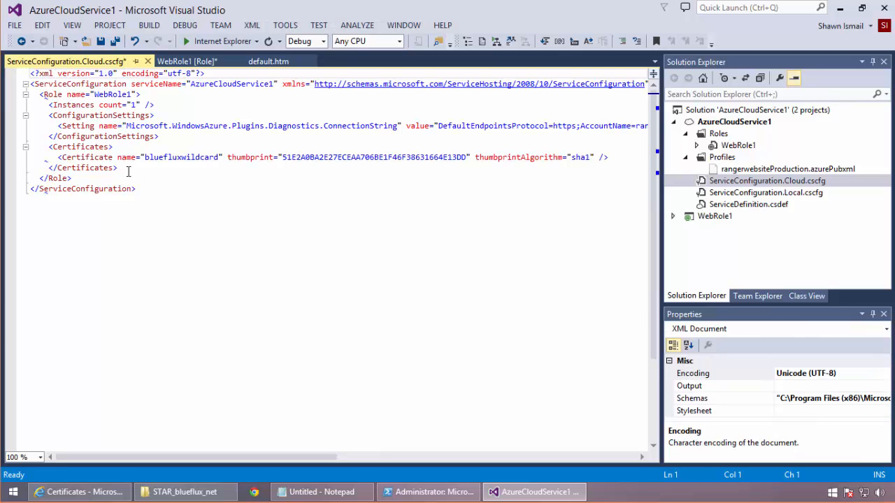
pyautogui.click(126, 168)
pyautogui.moveTo(105, 164); pyautogui.dragTo(49, 147)
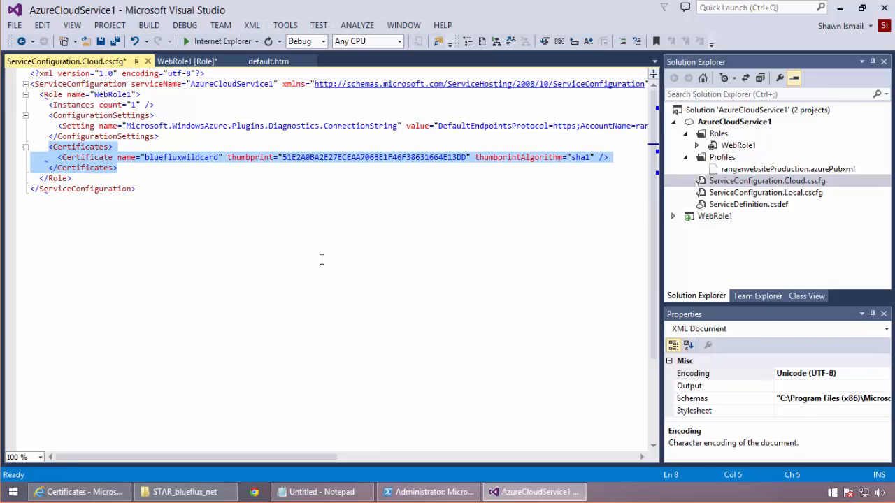
pyautogui.click(185, 187)
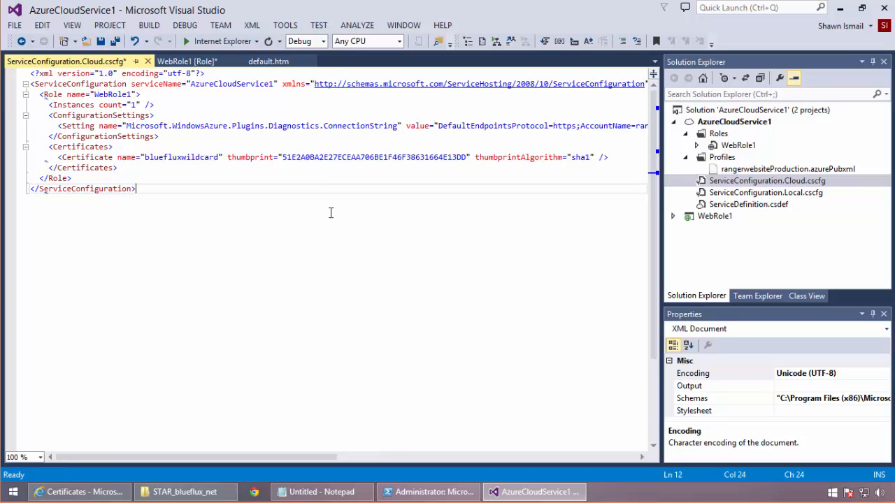
# - Open WebRole1's Endpoints settings and switch Endpoint1's protocol to https
pyautogui.rightClick(752, 147)
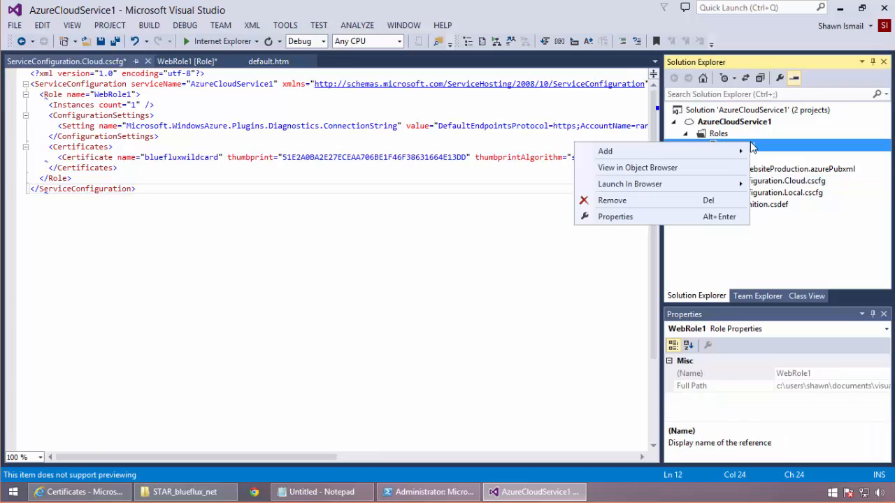
pyautogui.click(642, 216)
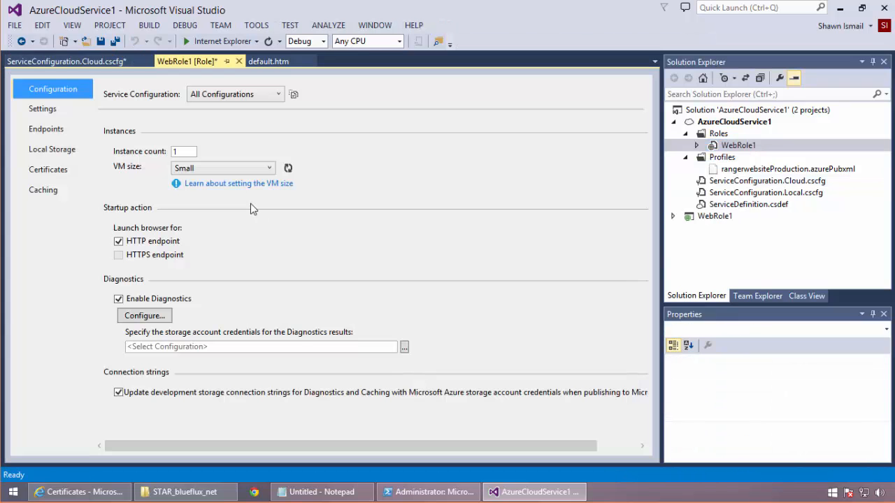
pyautogui.click(45, 131)
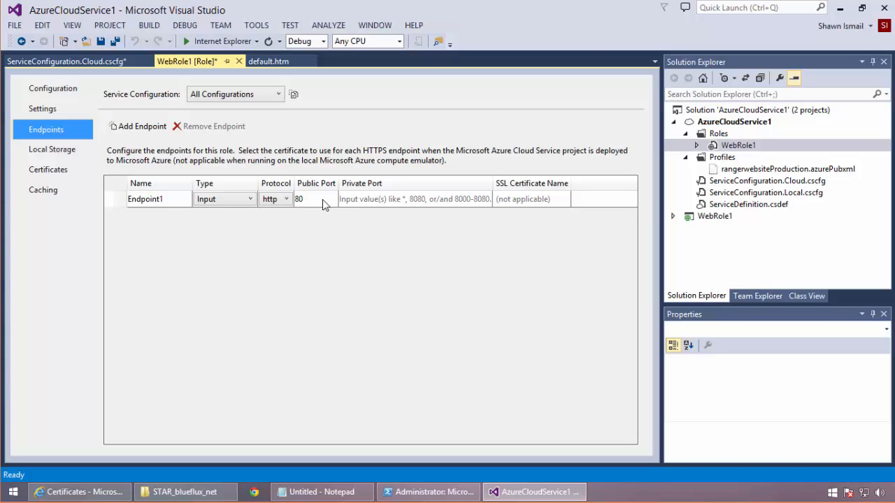
pyautogui.click(284, 201)
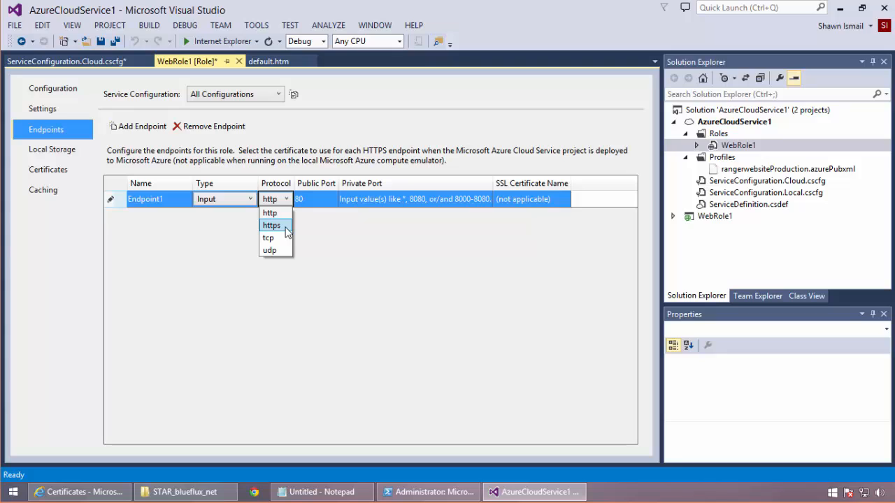
pyautogui.click(285, 227)
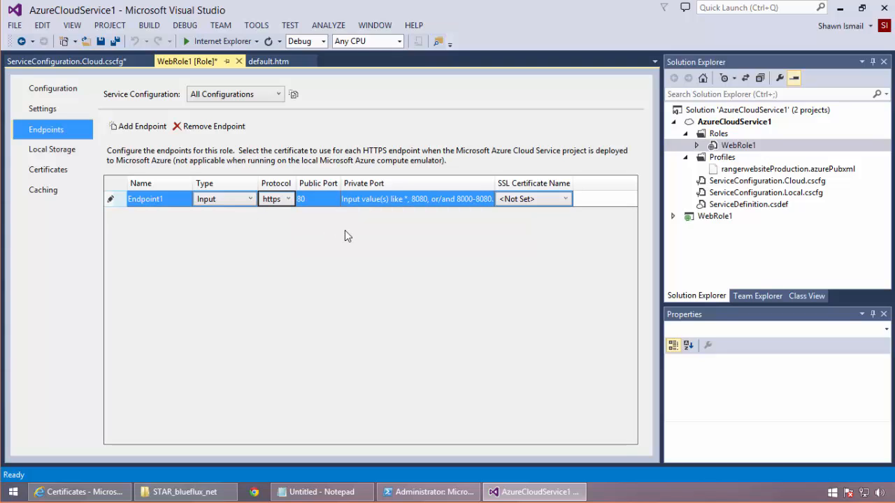
# - Set Endpoint1's public port to 443 and its SSL certificate to bluefluxwildcard
pyautogui.click(321, 198)
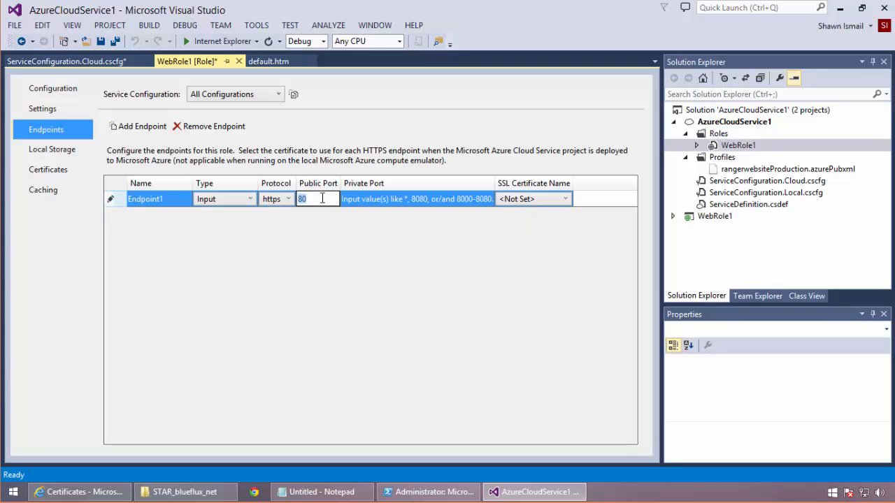
pyautogui.write('443')
pyautogui.click(394, 289)
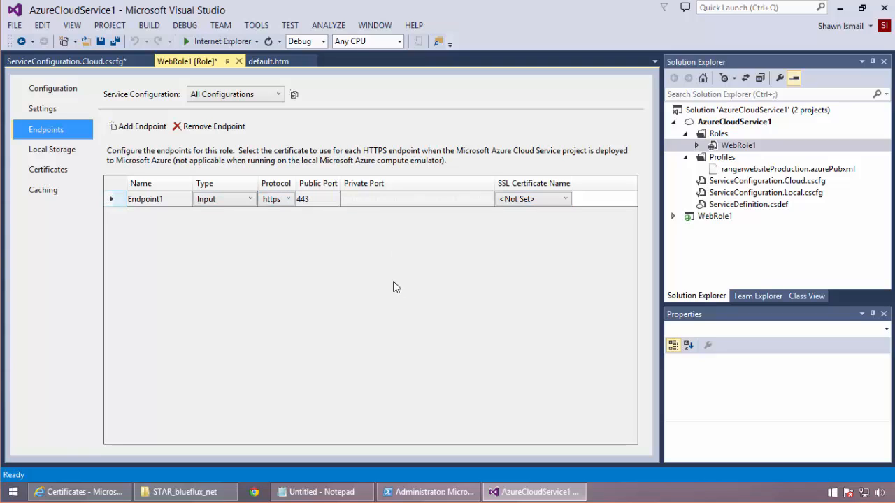
pyautogui.click(533, 199)
pyautogui.click(531, 201)
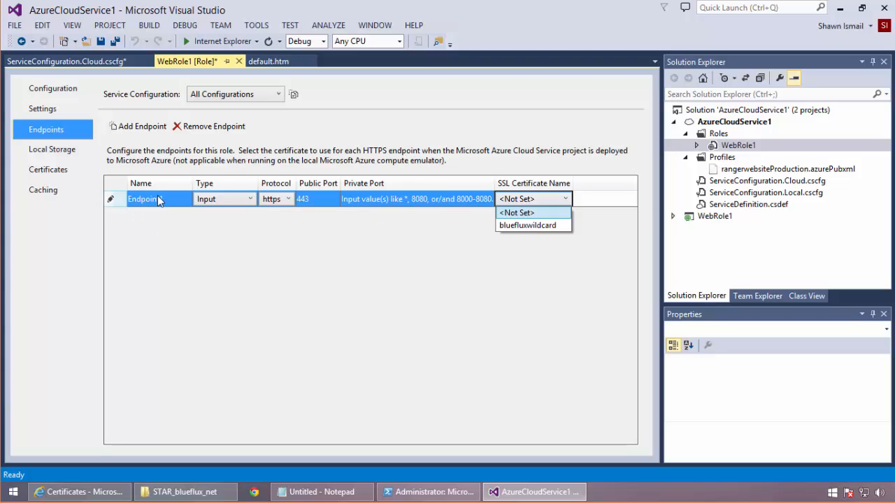
pyautogui.click(563, 226)
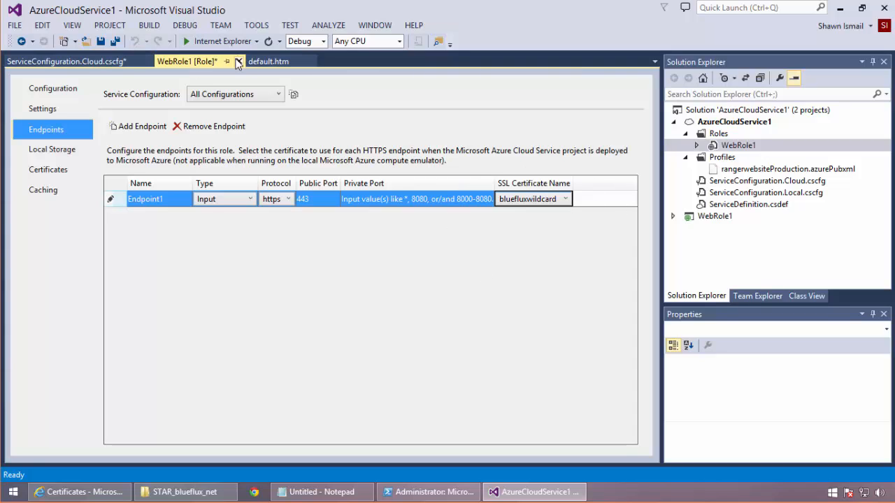
# - Close the web role settings designer and reopen ServiceConfiguration.Cloud.cscfg
pyautogui.hotkey('ctrl', 'F4')
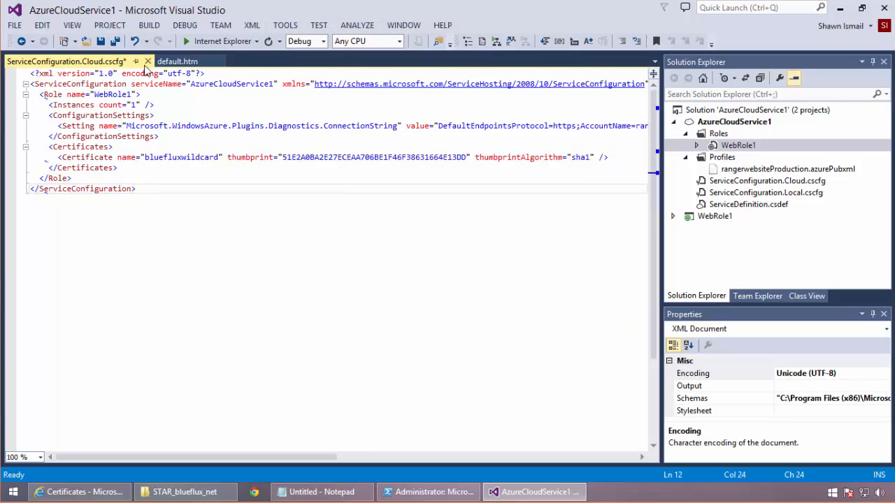
pyautogui.hotkey('ctrl', 'F4')
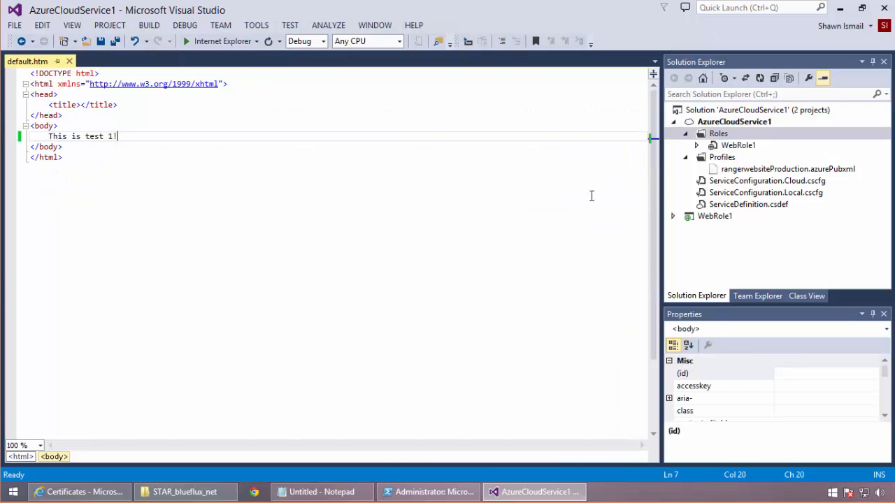
pyautogui.doubleClick(739, 181)
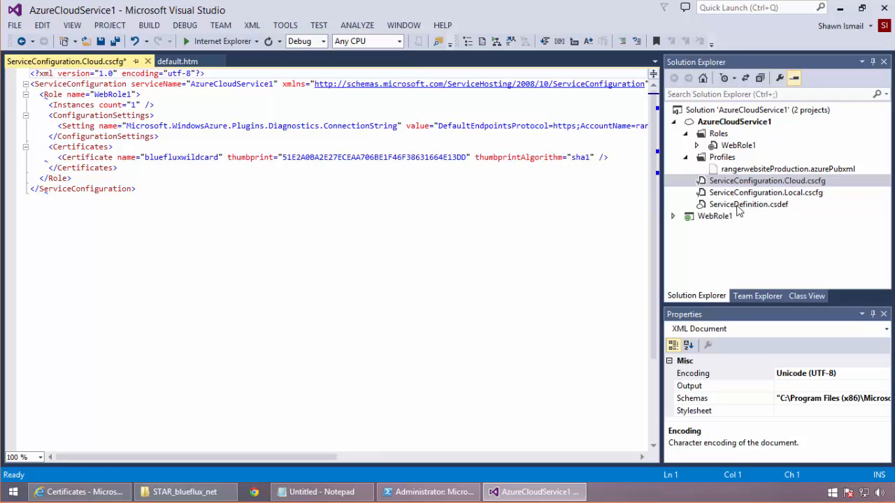
# - Open ServiceDefinition.csdef and check Endpoint1 uses https, port 443 and the bluefluxwildcard certificate
pyautogui.click(745, 206)
pyautogui.doubleClick(756, 209)
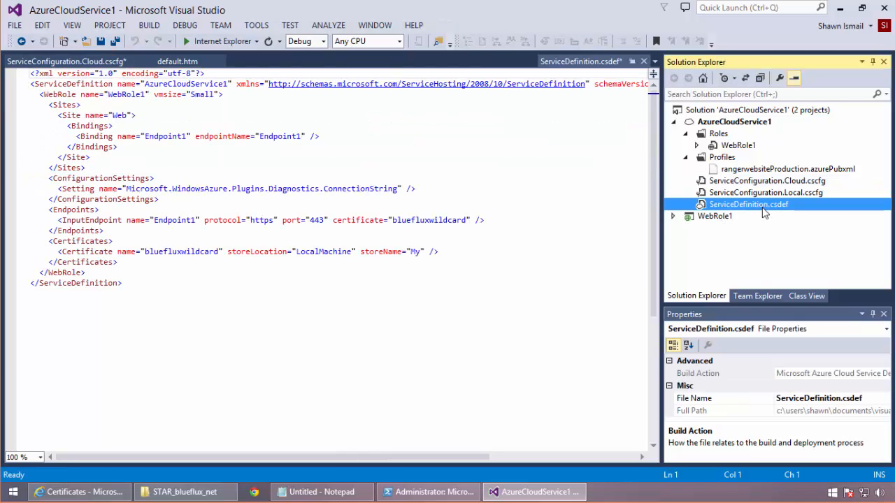
pyautogui.click(419, 279)
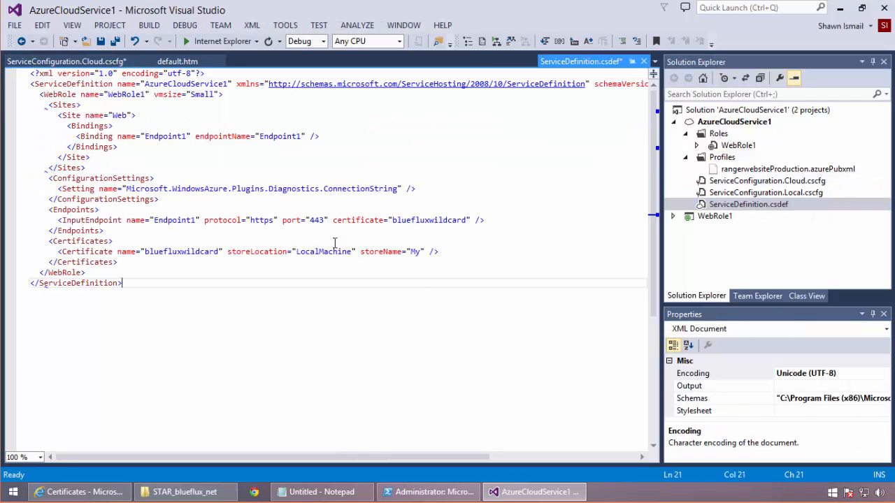
pyautogui.doubleClick(262, 221)
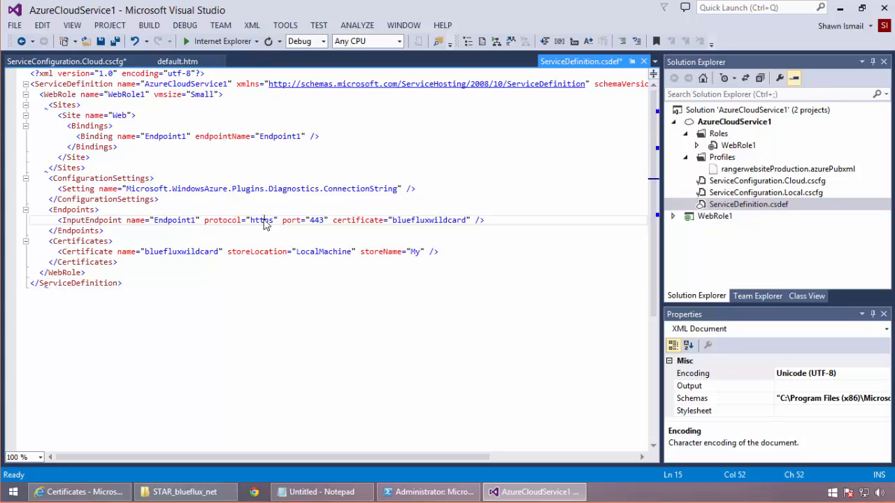
pyautogui.doubleClick(316, 221)
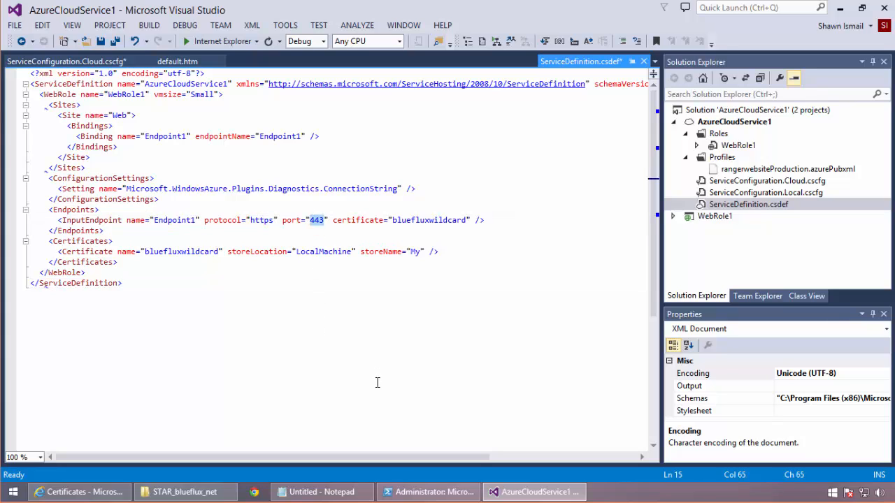
pyautogui.doubleClick(444, 221)
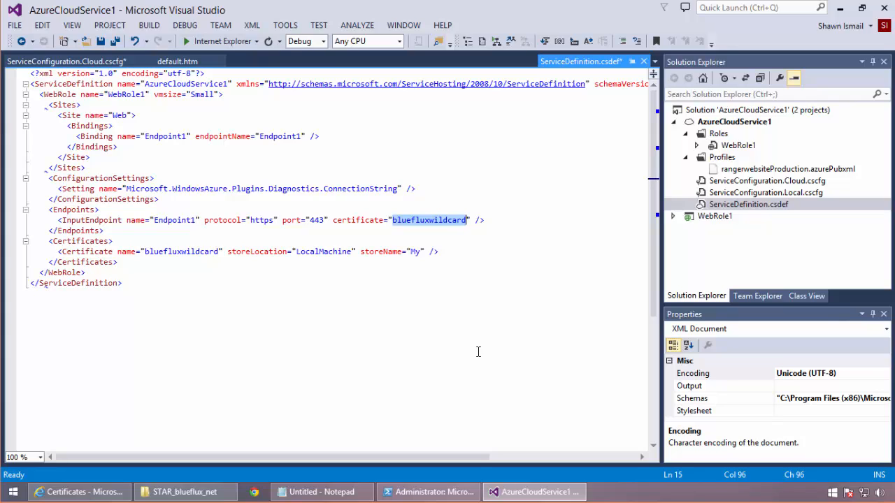
# - Start publishing the AzureCloudService1 project to Azure
pyautogui.rightClick(714, 148)
pyautogui.click(725, 146)
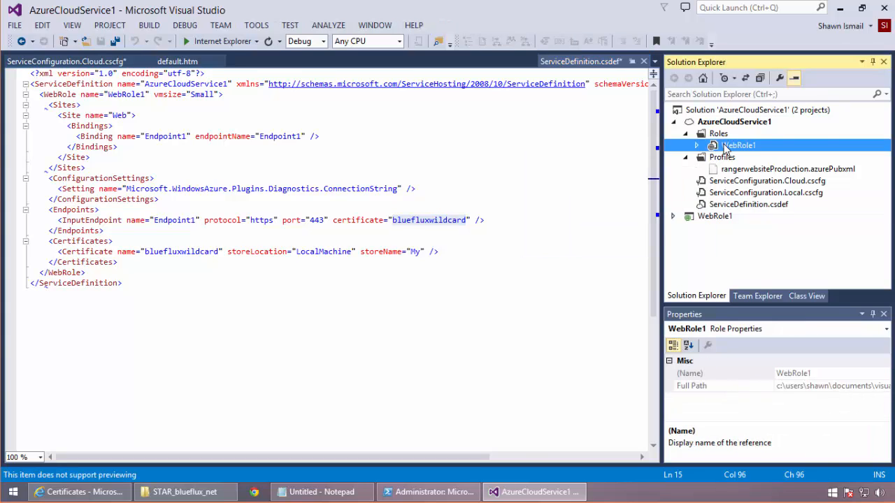
pyautogui.rightClick(726, 123)
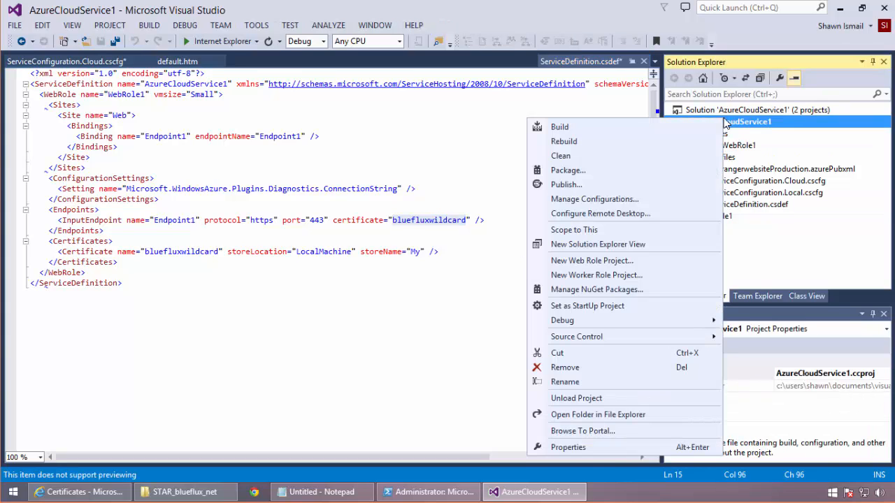
pyautogui.click(588, 185)
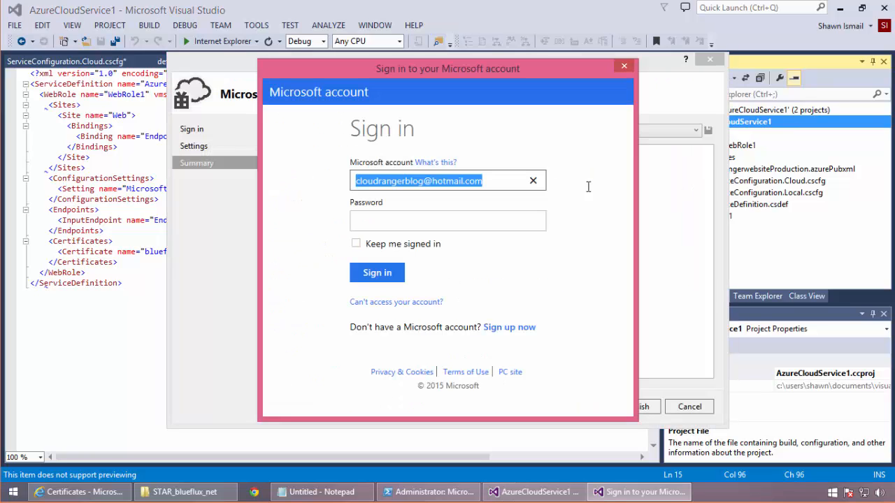
# - Sign in with the Microsoft account password and advance through the rangerwebsite Production publish settings
pyautogui.click(499, 220)
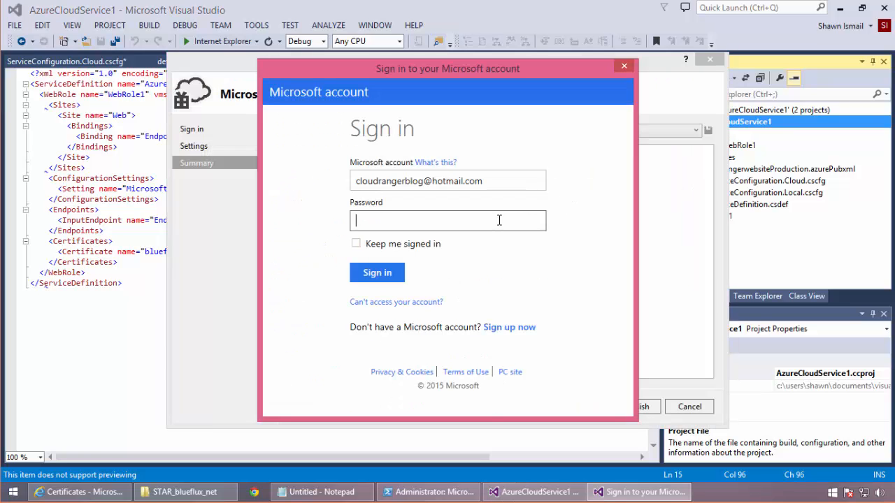
pyautogui.write('•••••••••')
pyautogui.press('Return')
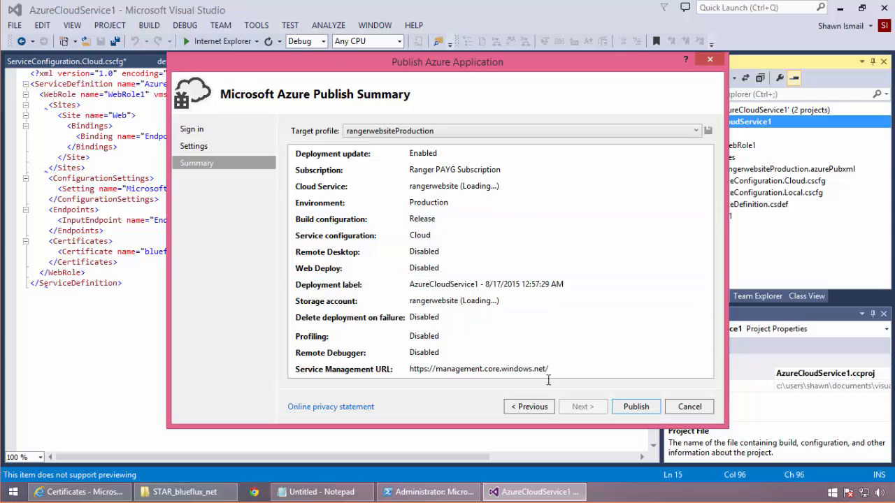
pyautogui.click(545, 412)
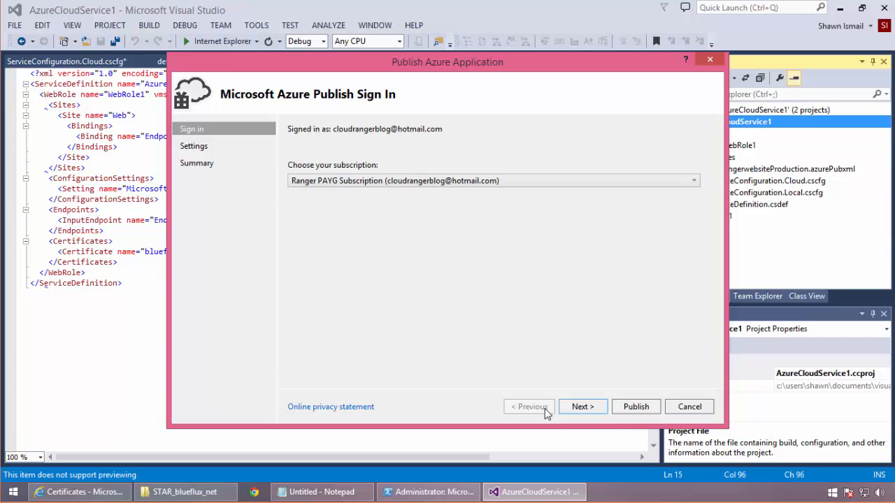
pyautogui.click(576, 408)
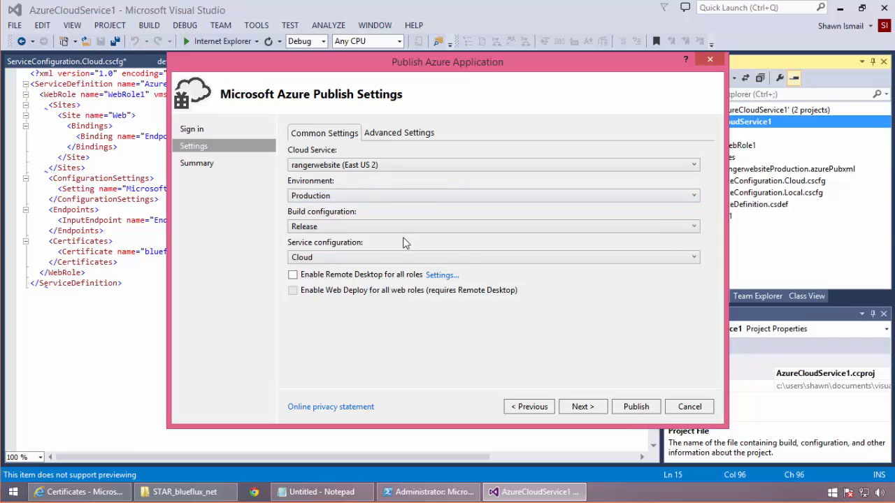
pyautogui.click(581, 408)
# - Publish to rangerwebsite Production and wait until the Activity Log shows Completed
pyautogui.click(636, 408)
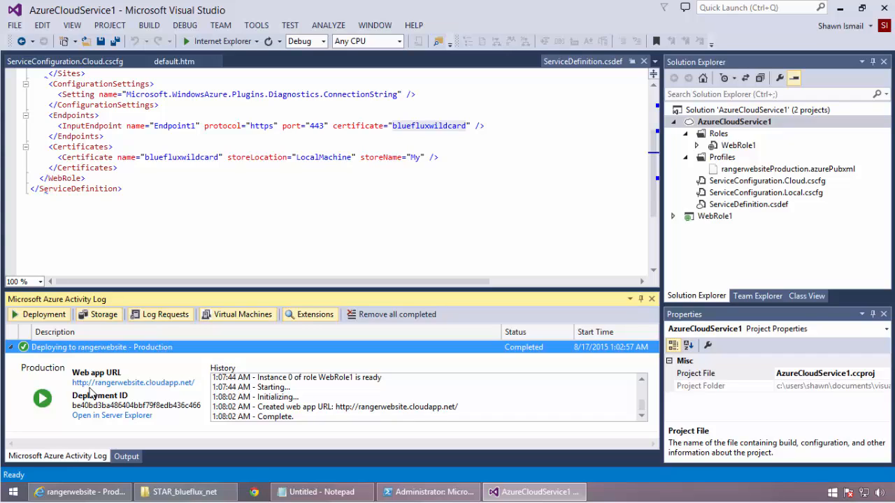
pyautogui.click(134, 384)
pyautogui.click(98, 492)
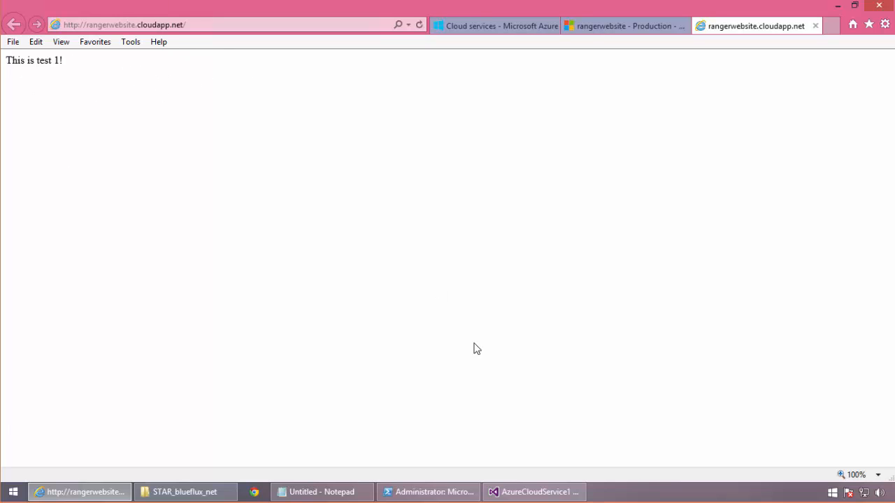
pyautogui.click(505, 492)
pyautogui.click(174, 62)
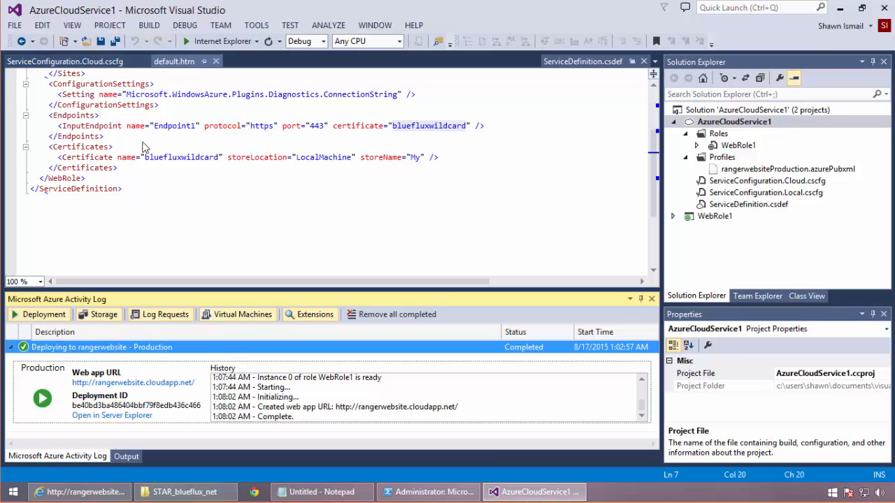
pyautogui.click(84, 493)
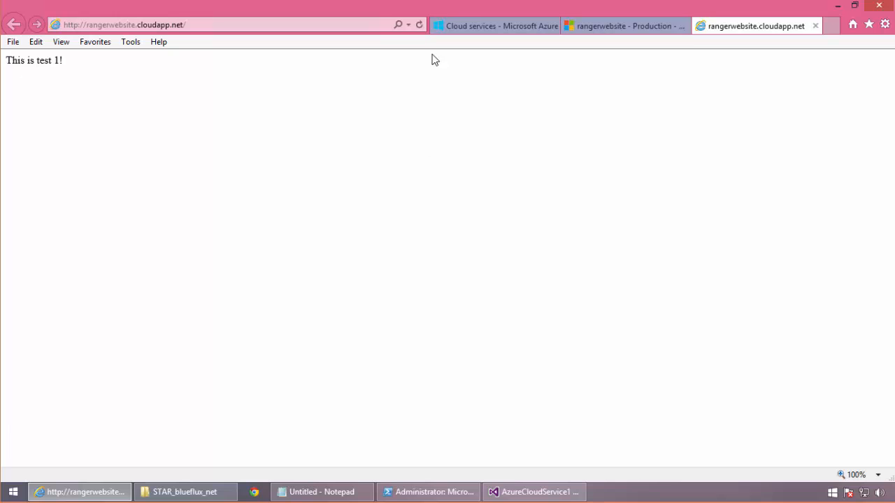
pyautogui.click(419, 25)
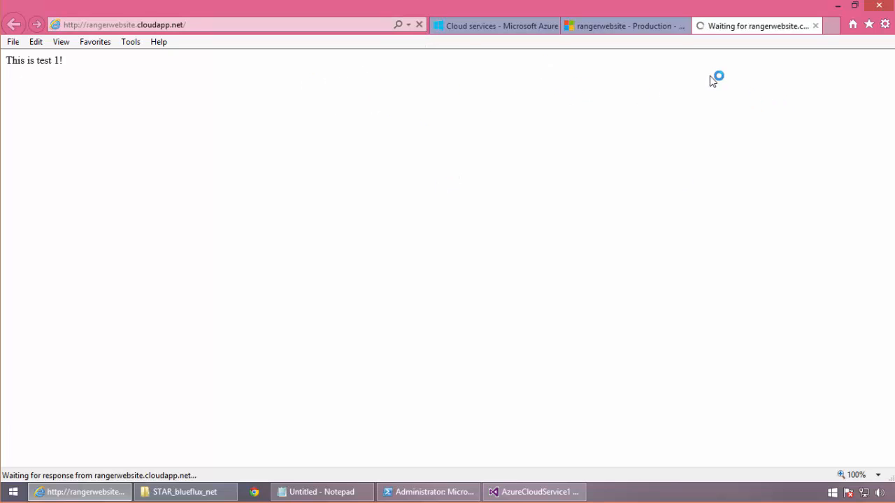
pyautogui.click(183, 27)
pyautogui.rightClick(175, 25)
pyautogui.click(201, 66)
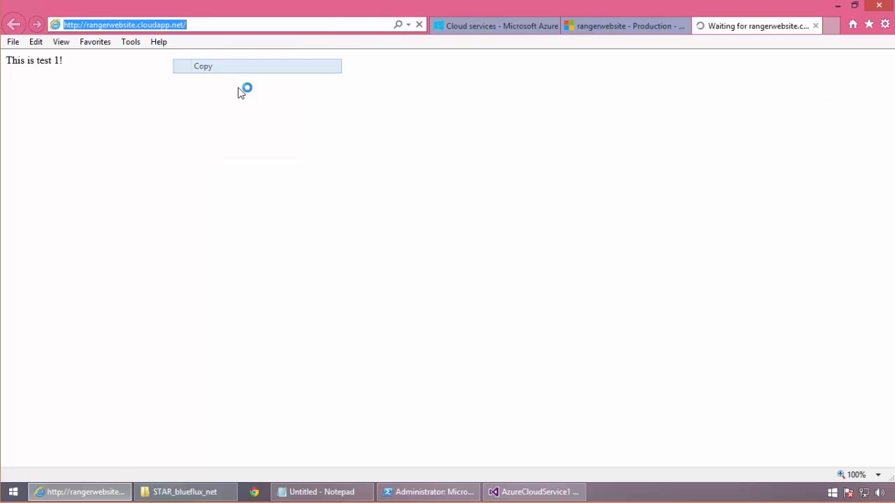
pyautogui.click(214, 24)
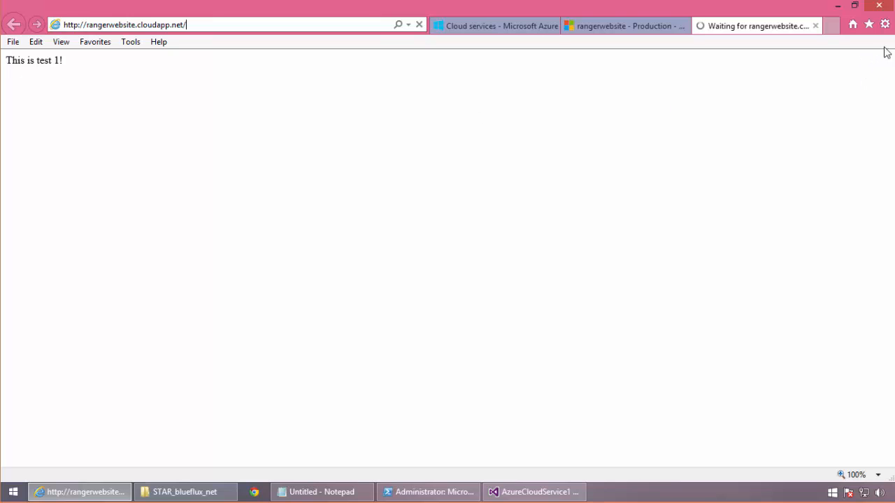
pyautogui.click(884, 24)
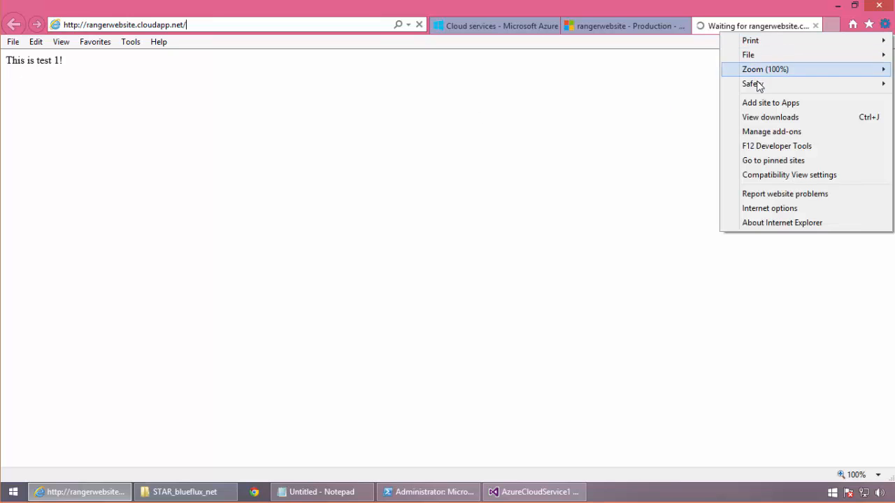
pyautogui.moveTo(759, 84)
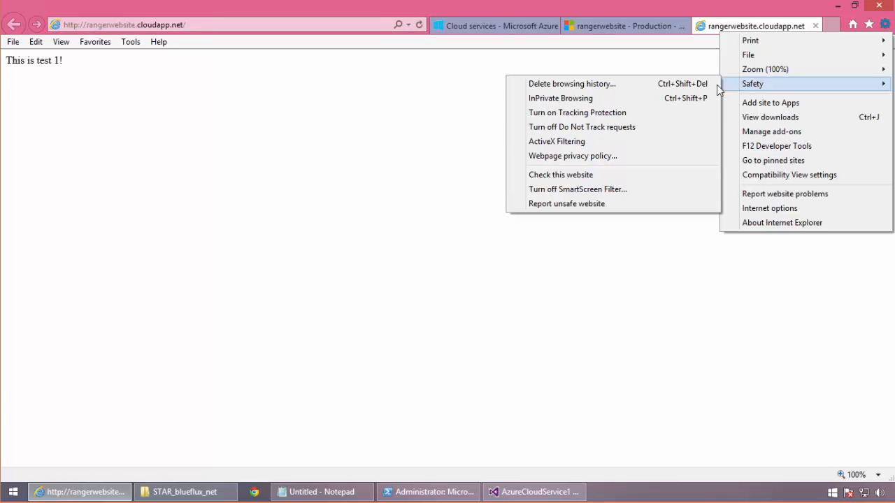
pyautogui.click(646, 98)
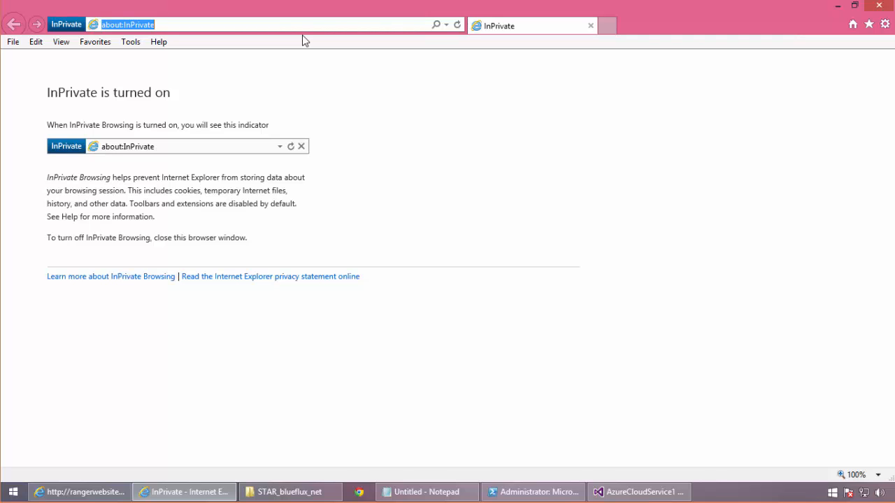
pyautogui.hotkey('ctrl', 'v')
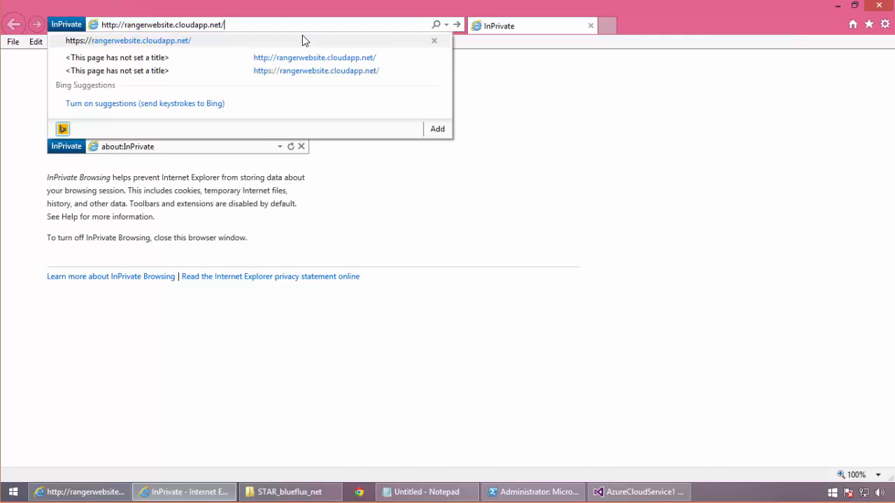
pyautogui.press('Return')
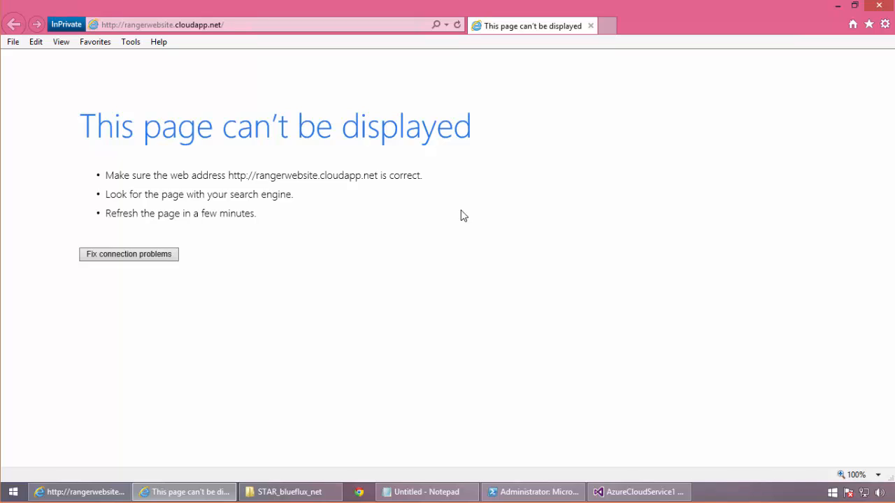
pyautogui.click(627, 491)
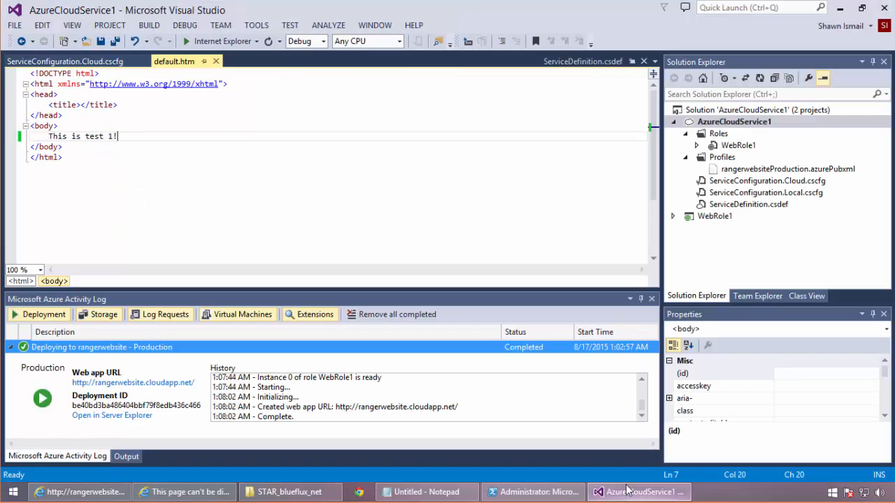
pyautogui.doubleClick(742, 205)
pyautogui.scroll(3, 319, 181)
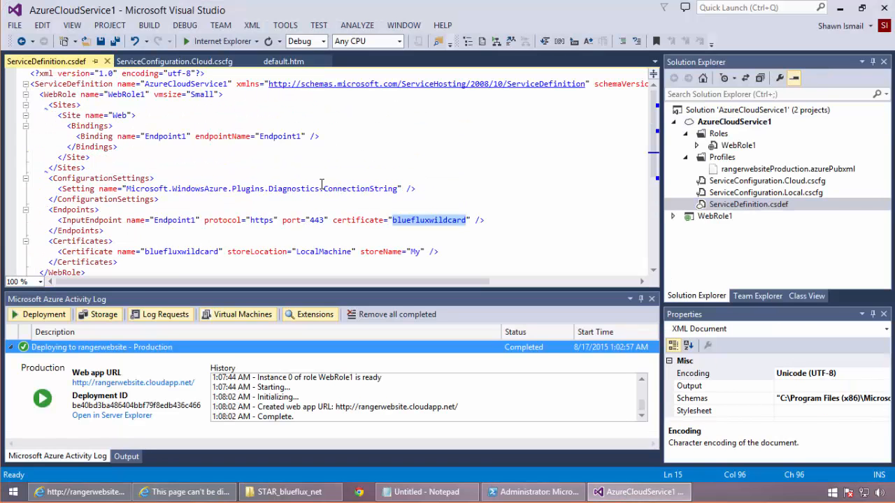
pyautogui.click(313, 220)
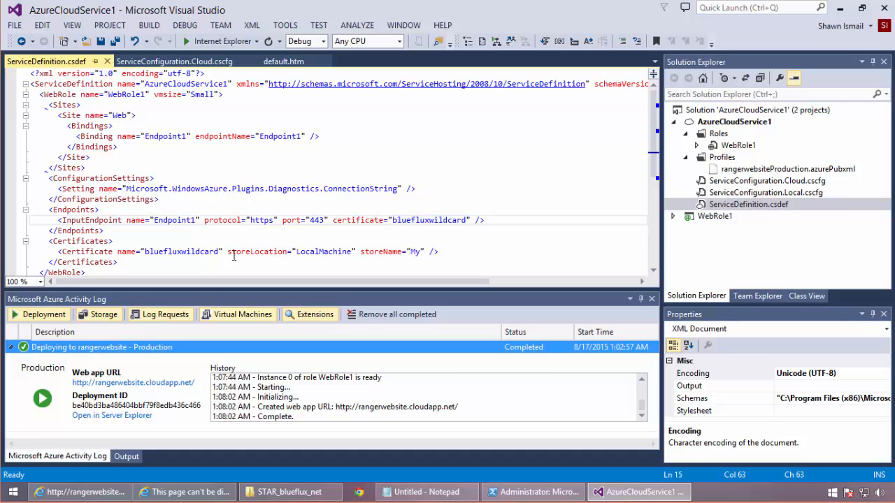
pyautogui.click(183, 492)
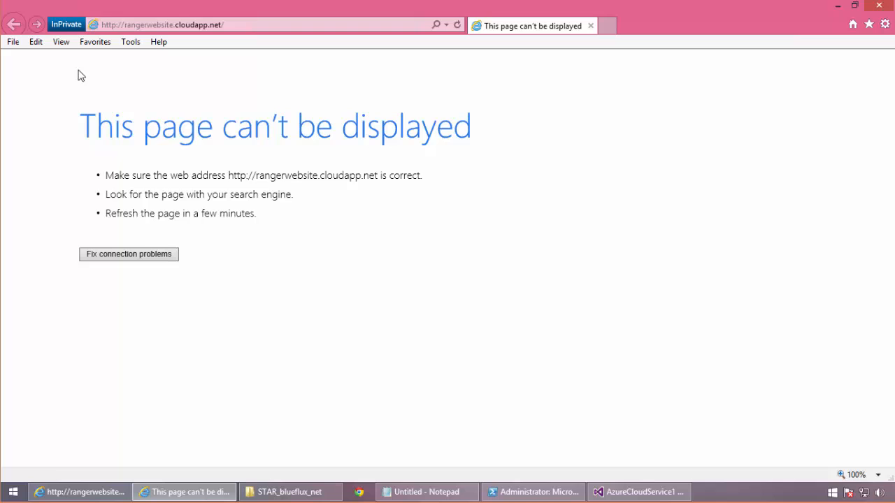
pyautogui.click(117, 26)
pyautogui.click(117, 25)
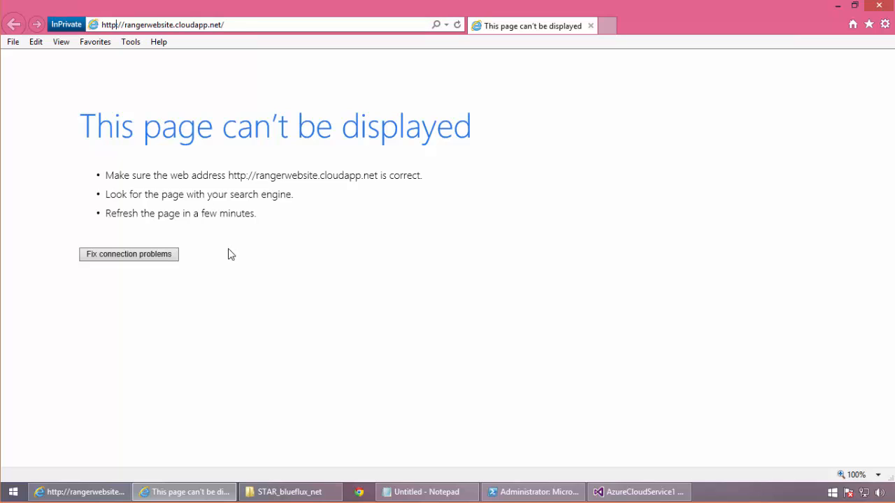
pyautogui.write('s')
pyautogui.press('Return')
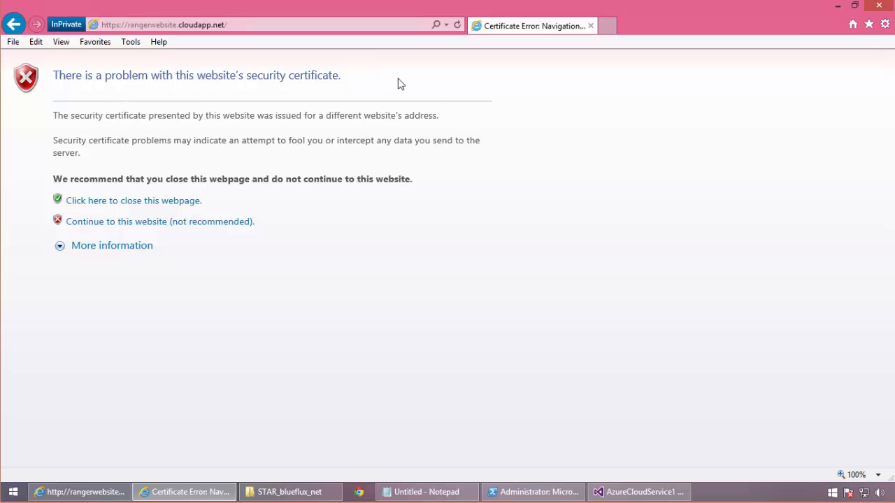
pyautogui.click(219, 223)
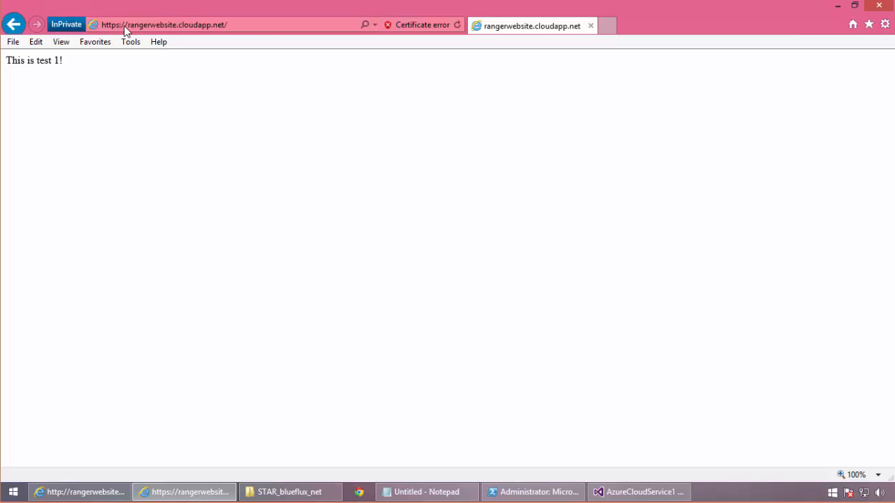
# - View the *.blueflux.net certificate behind the certificate error, then close it
pyautogui.click(263, 31)
pyautogui.click(264, 26)
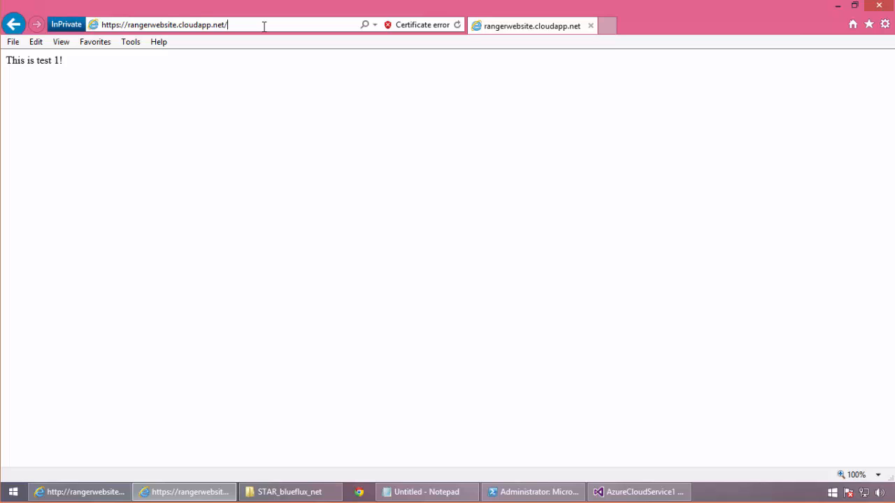
pyautogui.click(410, 25)
pyautogui.click(363, 195)
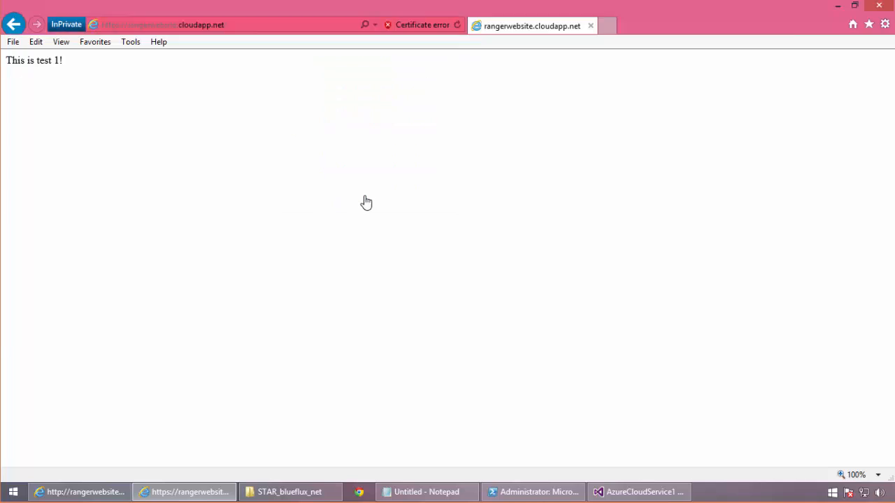
pyautogui.click(142, 183)
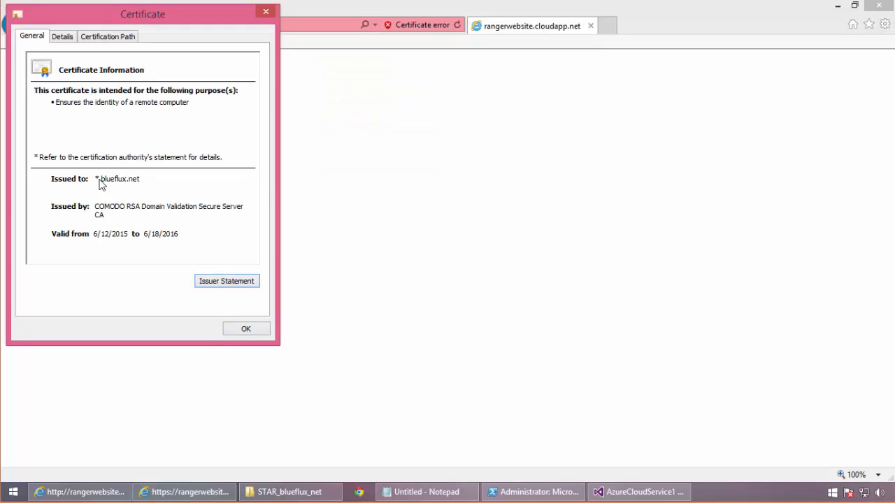
pyautogui.press('Tab')
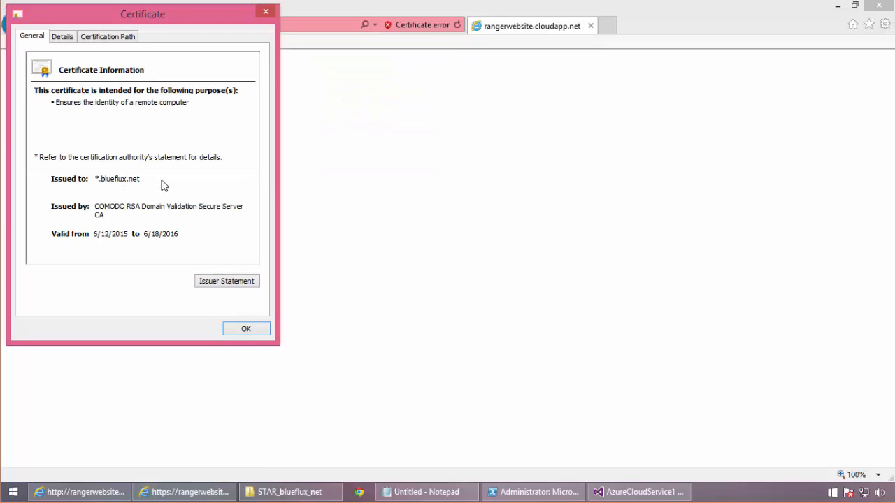
pyautogui.click(253, 331)
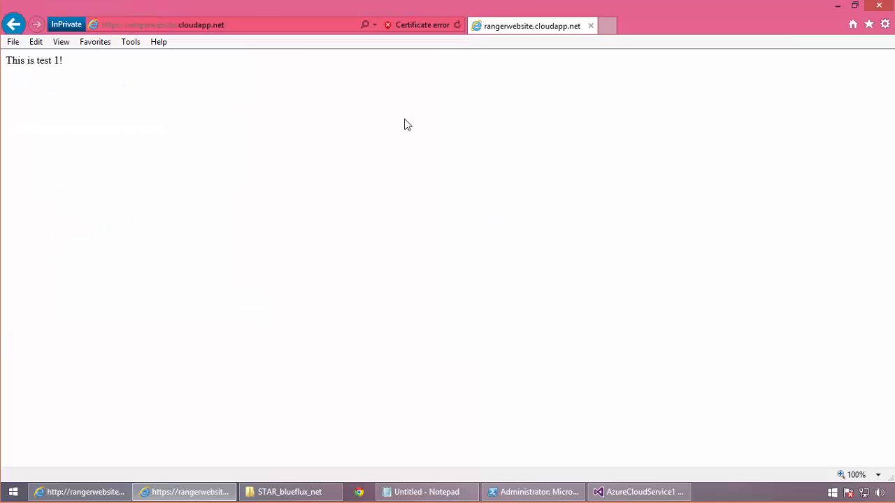
pyautogui.click(203, 25)
pyautogui.click(269, 26)
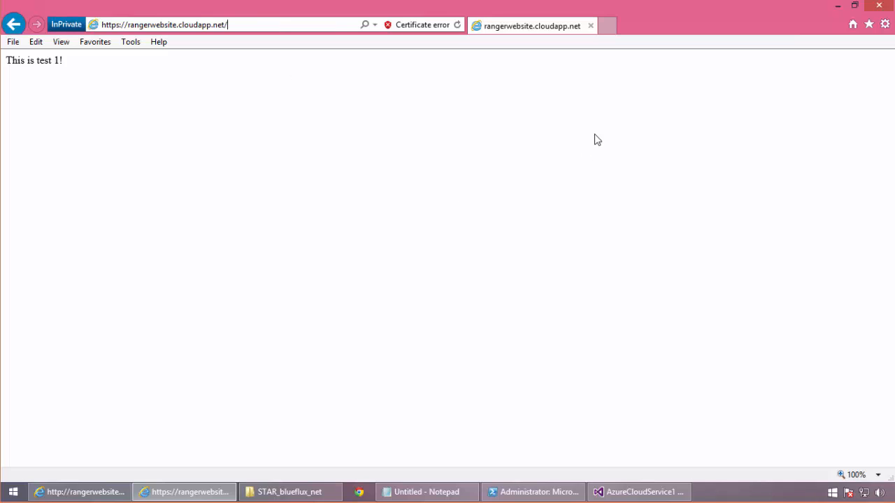
pyautogui.click(607, 26)
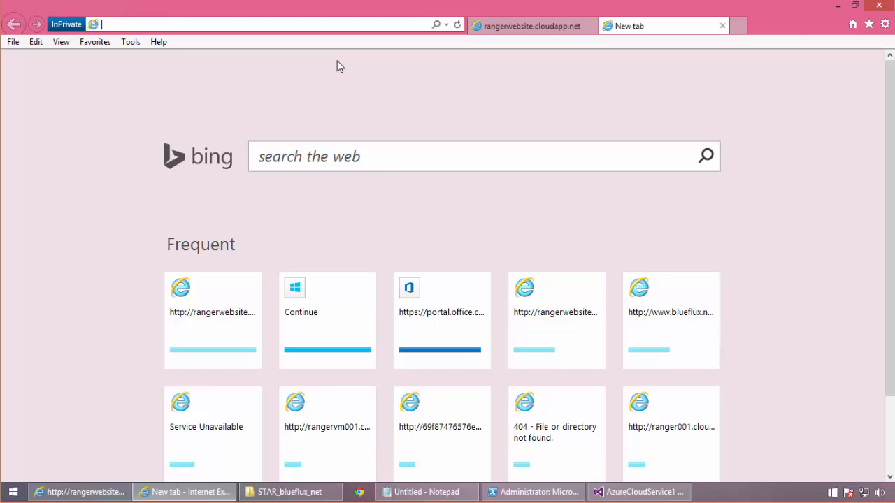
pyautogui.write('h')
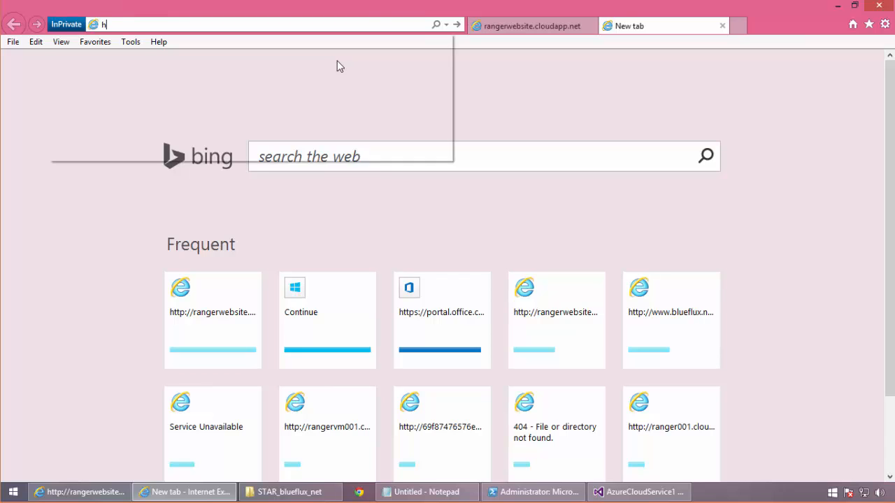
pyautogui.write('ttps://')
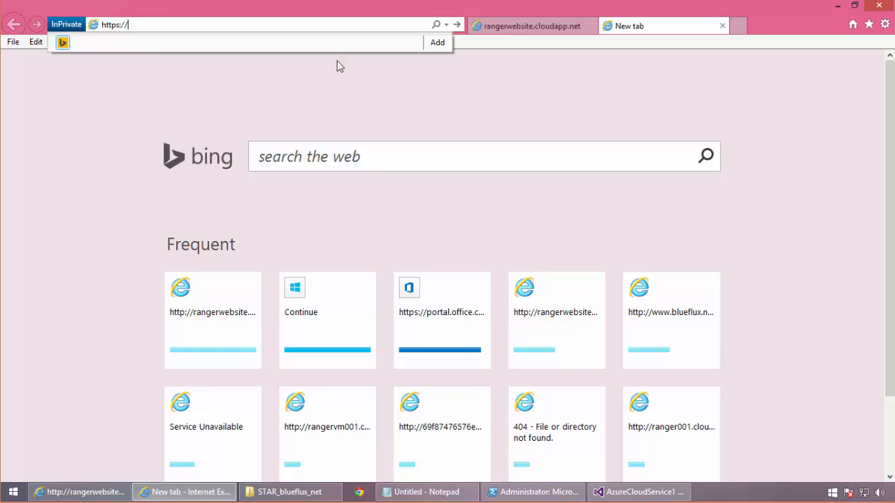
pyautogui.write('www.')
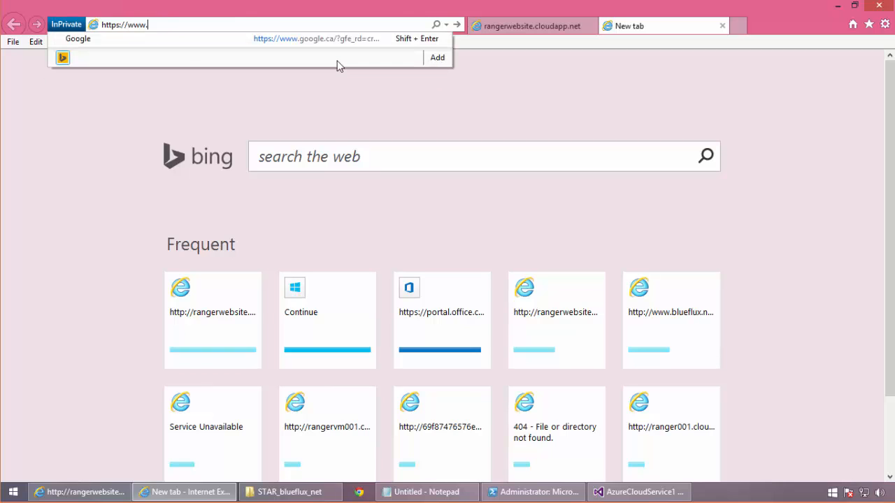
pyautogui.write('bluefl')
pyautogui.press('Return')
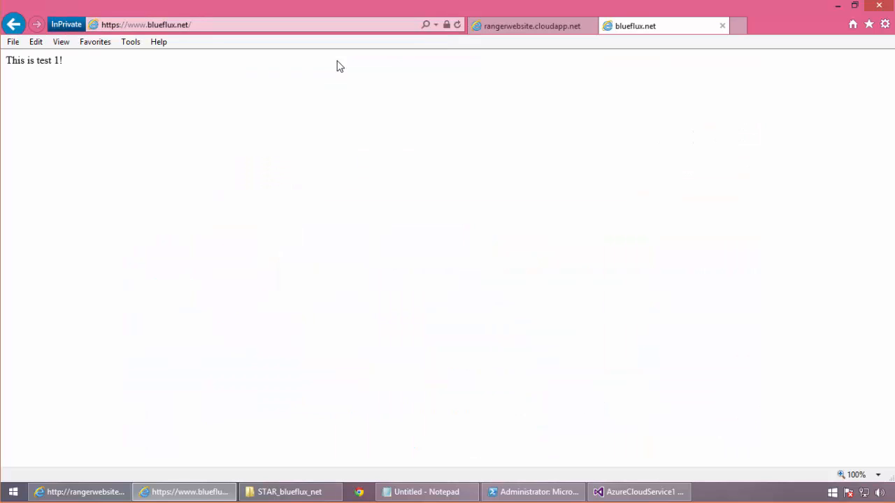
# - Confirm the page shows 'This is test 1!' and view its trusted *.blueflux.net certificate
pyautogui.click(214, 23)
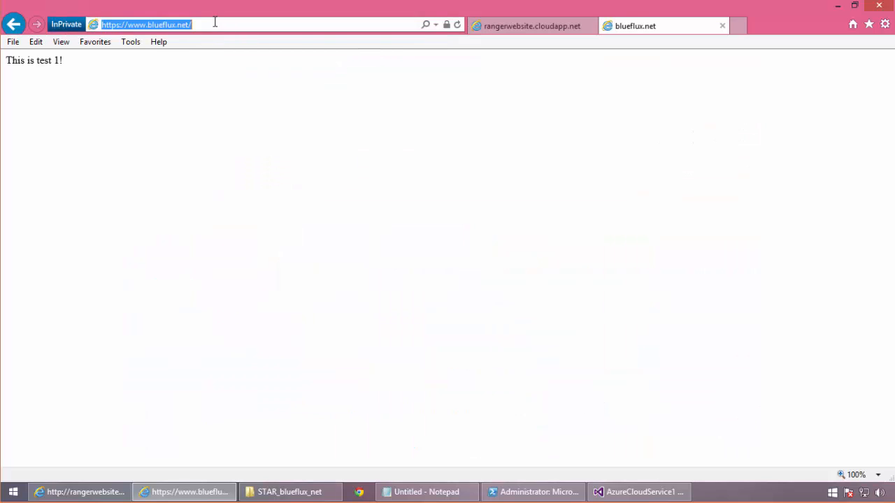
pyautogui.click(117, 25)
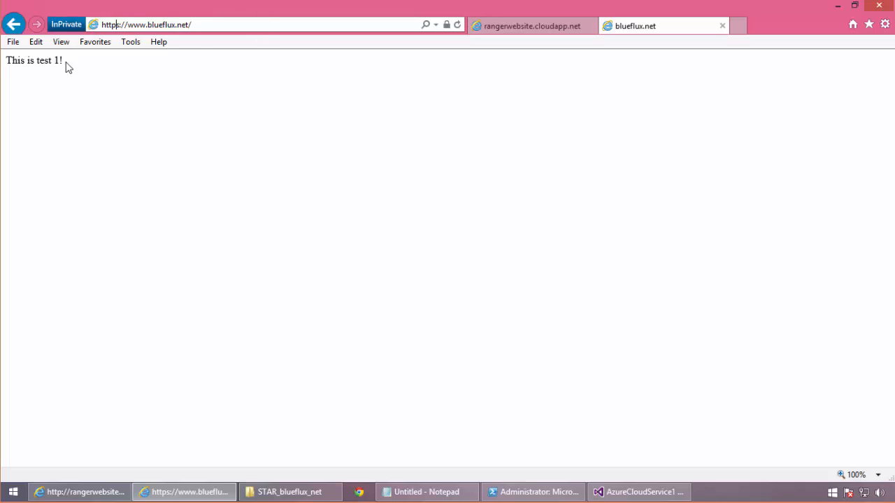
pyautogui.click(128, 79)
pyautogui.moveTo(128, 79); pyautogui.dragTo(33, 66)
pyautogui.click(277, 90)
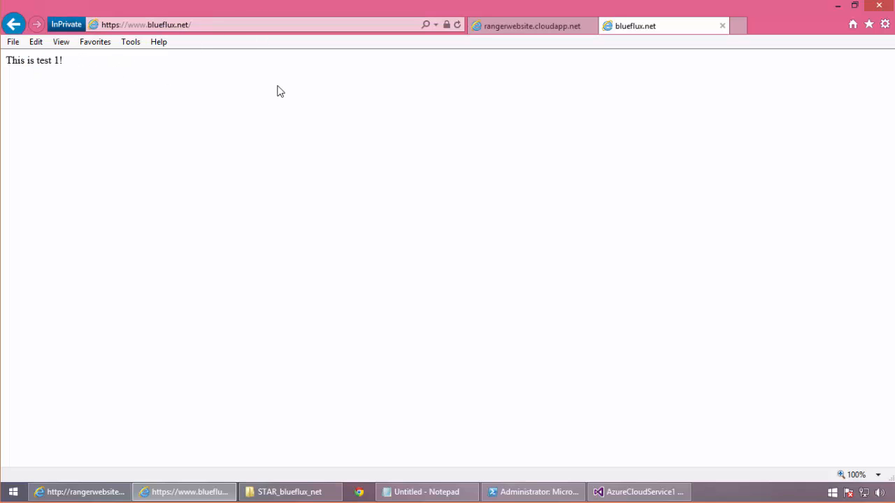
pyautogui.click(447, 26)
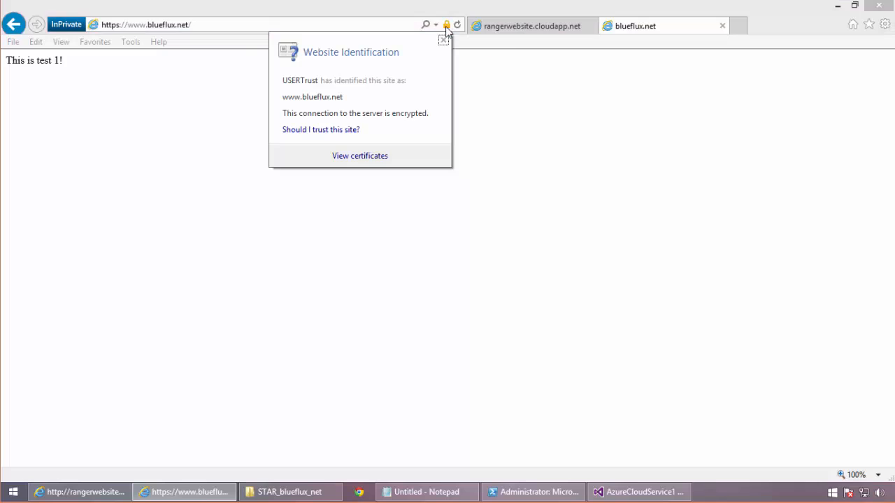
pyautogui.click(366, 157)
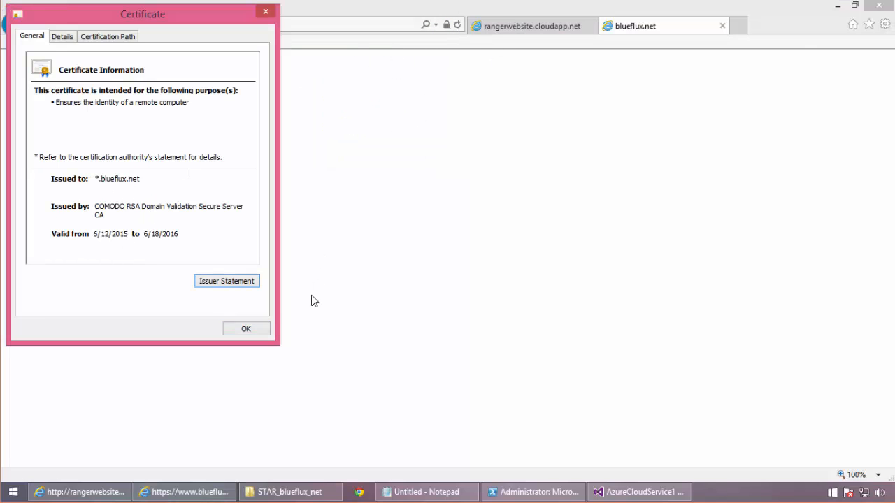
pyautogui.click(256, 328)
pyautogui.click(327, 25)
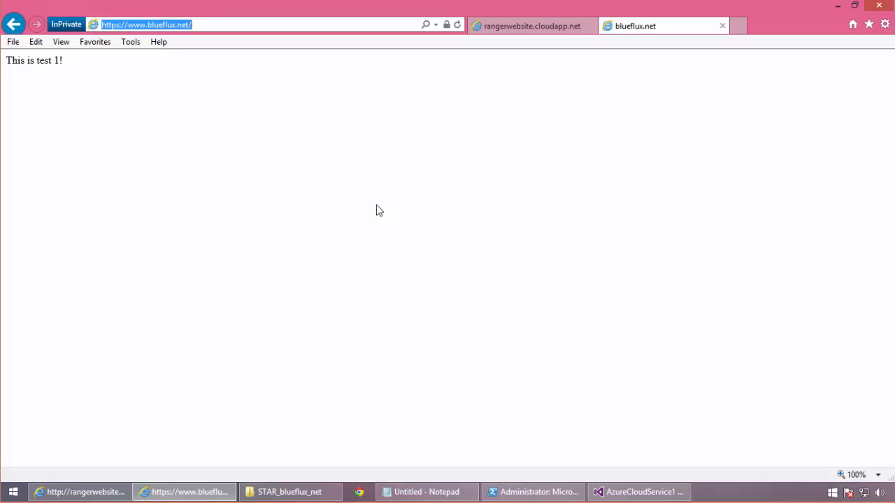
pyautogui.click(544, 28)
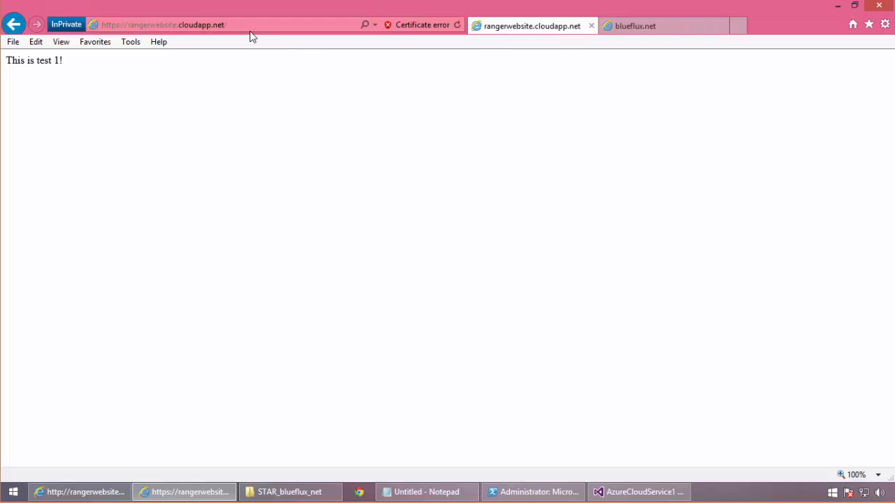
pyautogui.click(250, 32)
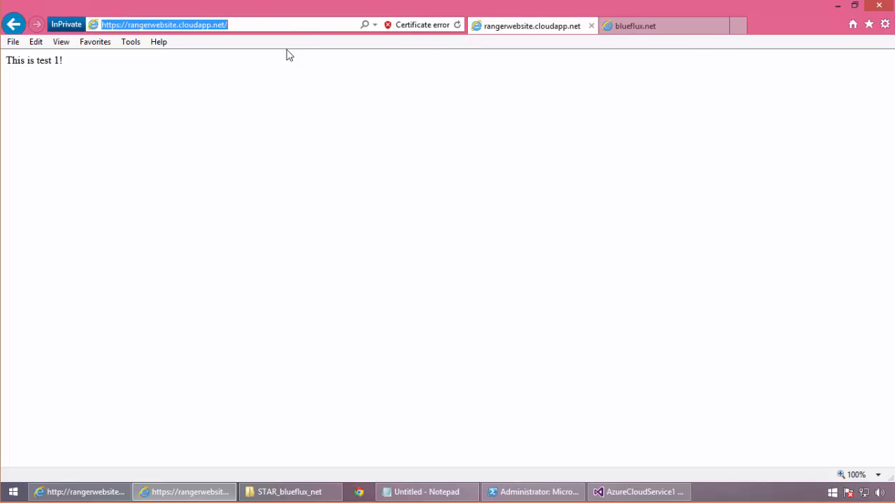
pyautogui.click(632, 26)
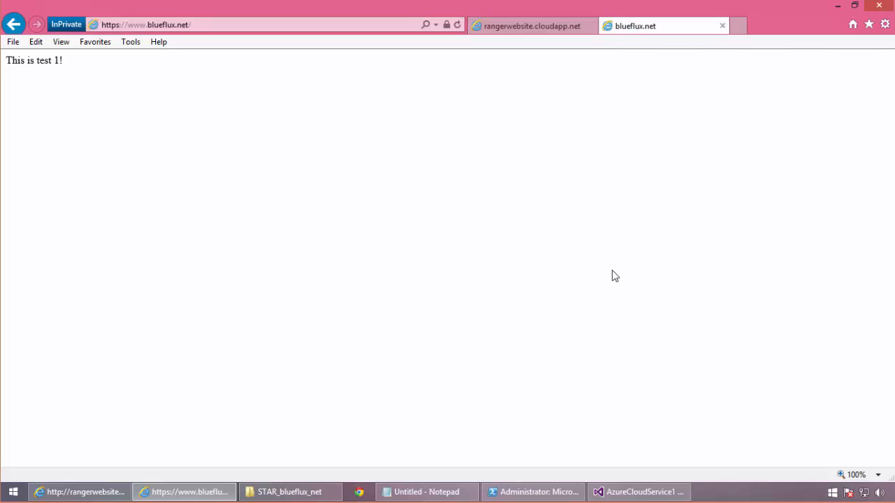
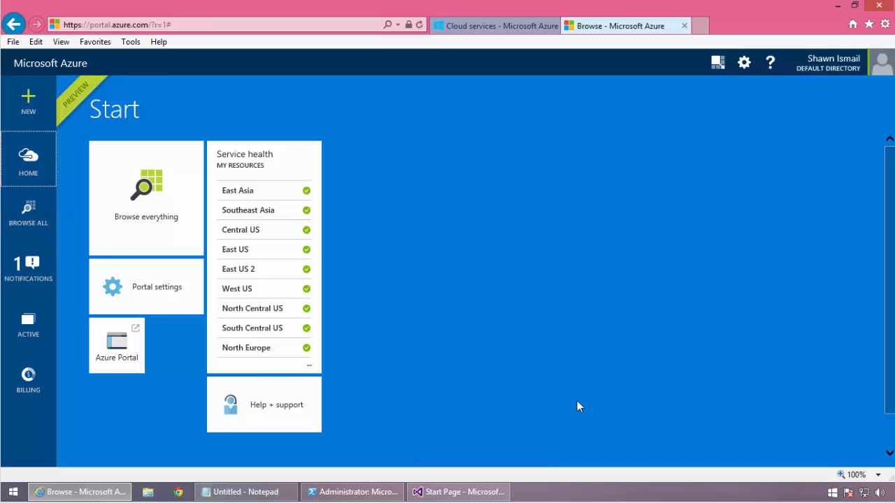
# - Check the Azure Portal's All resources list (empty), then return to the Visual Studio Start Page
pyautogui.click(149, 191)
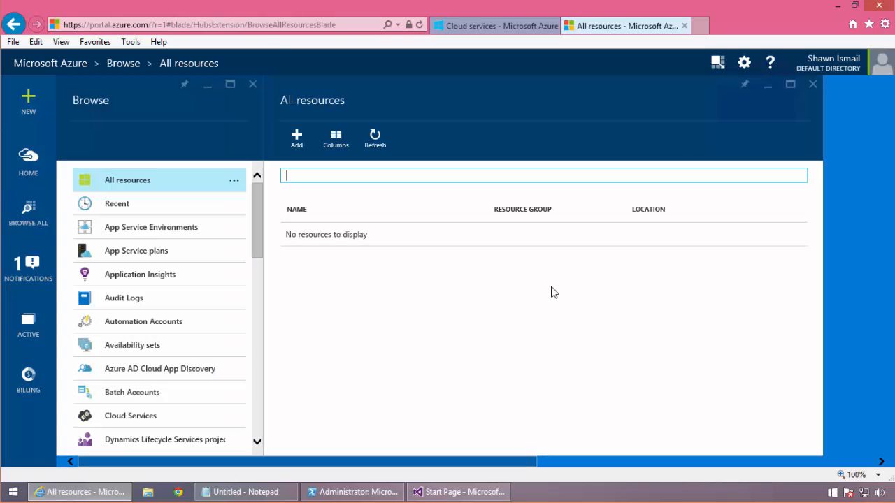
pyautogui.click(470, 492)
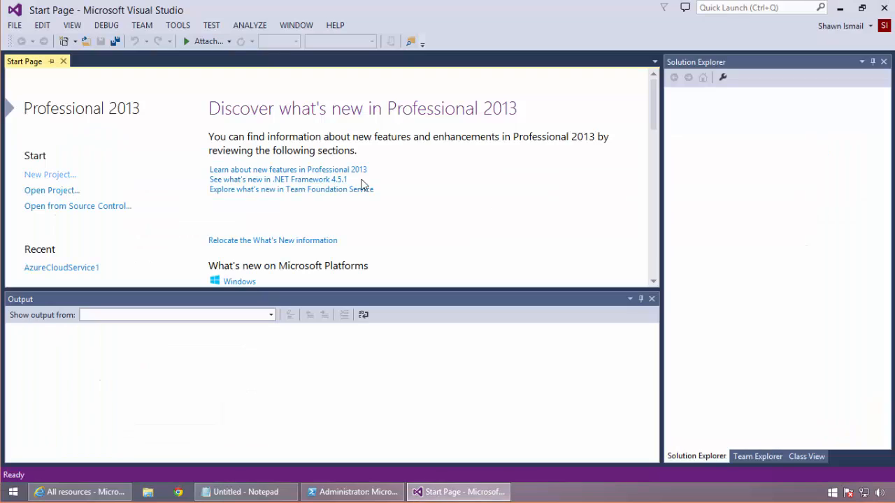
# - Start a new Azure Cloud Service project, AzureCloudService2, entering the Microsoft account password to sign in
pyautogui.click(9, 27)
pyautogui.moveTo(34, 38)
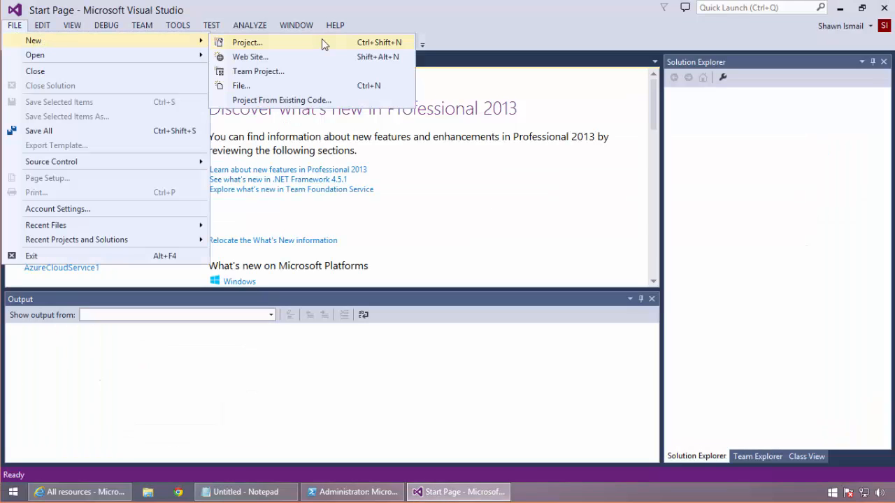
pyautogui.click(260, 43)
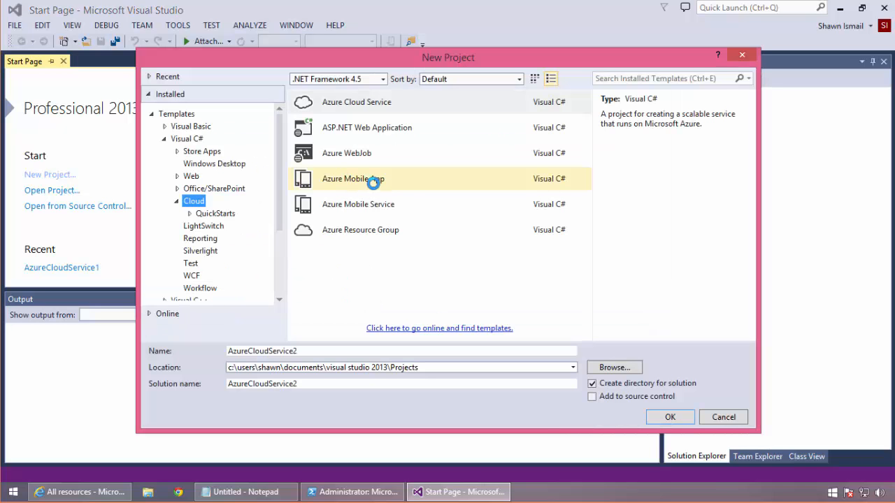
pyautogui.click(352, 100)
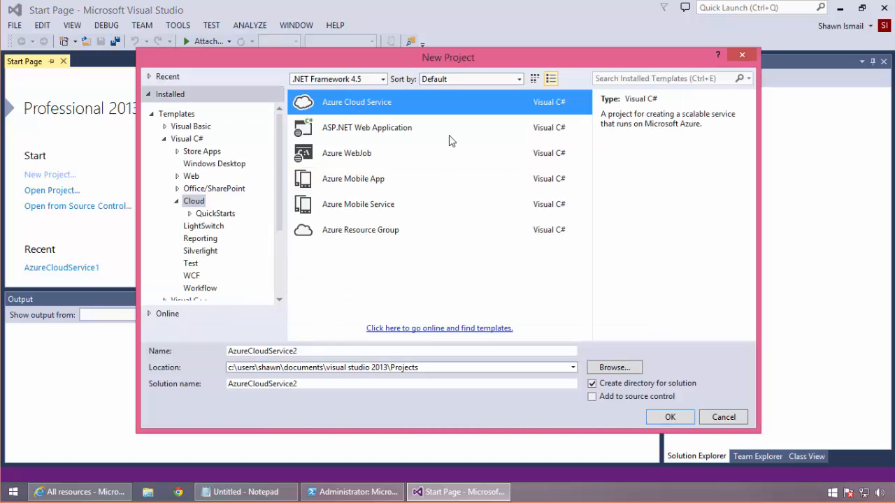
pyautogui.click(665, 416)
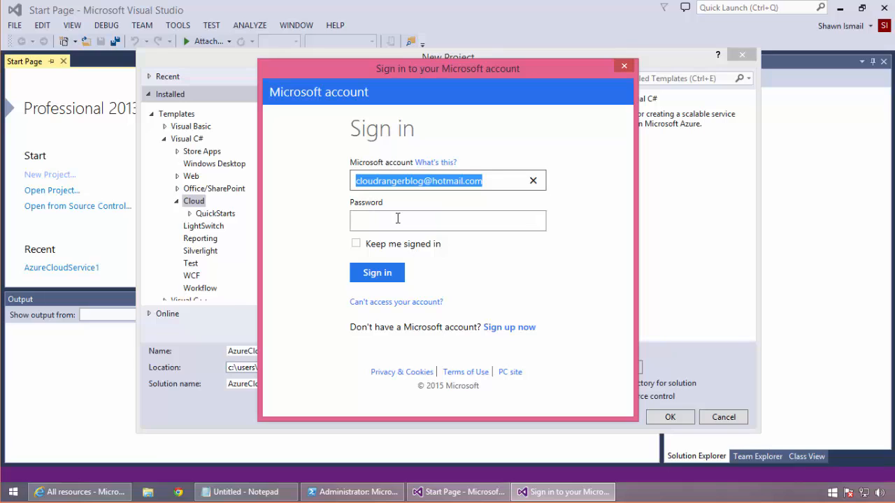
pyautogui.click(398, 219)
pyautogui.write('•••••')
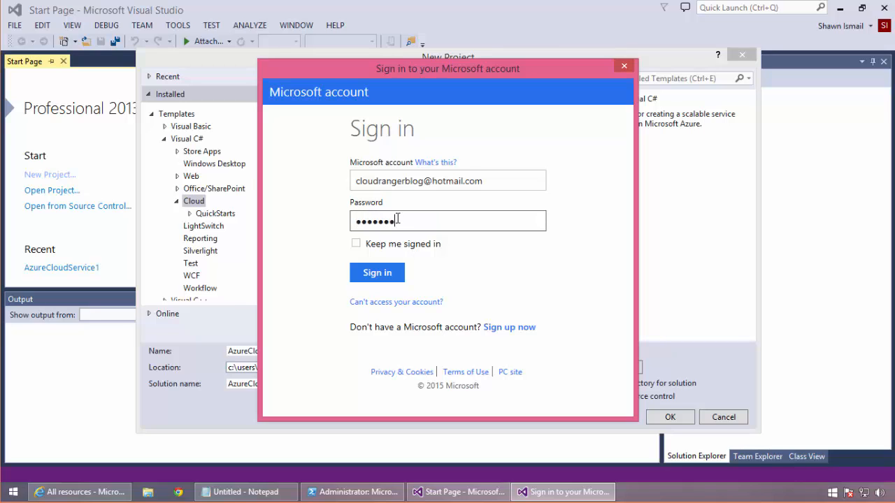
pyautogui.write('••••')
pyautogui.press('Return')
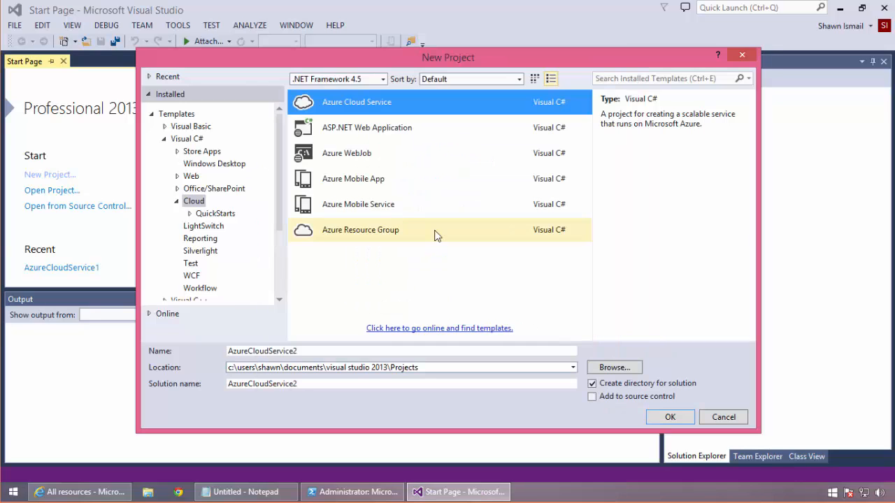
pyautogui.click(669, 418)
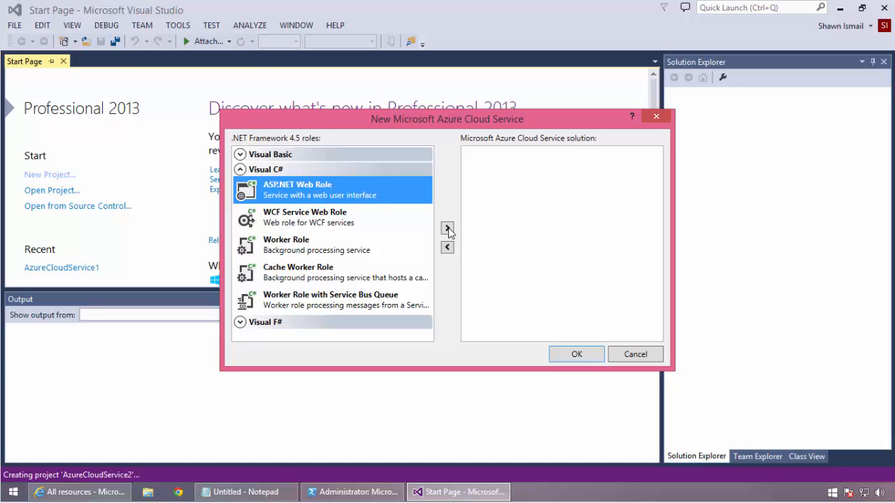
# - Add one ASP.NET Web Role and two Worker Roles to the cloud service
pyautogui.click(448, 230)
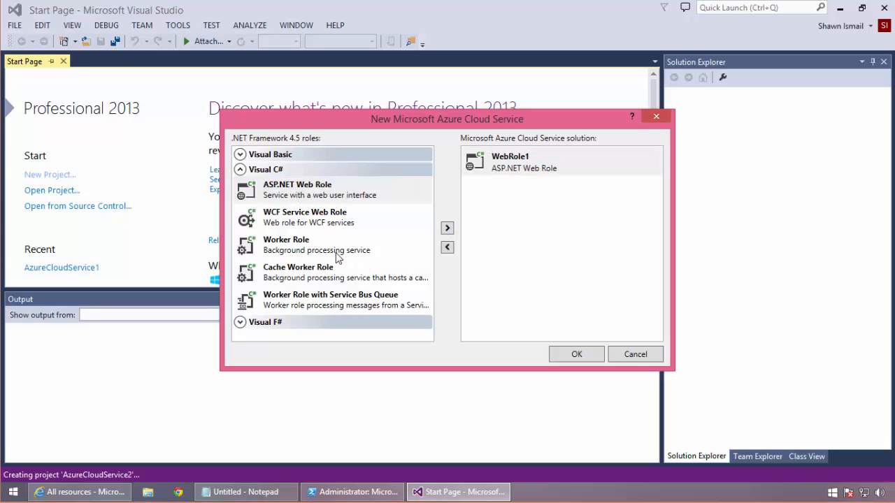
pyautogui.click(335, 256)
pyautogui.click(448, 229)
pyautogui.click(448, 229)
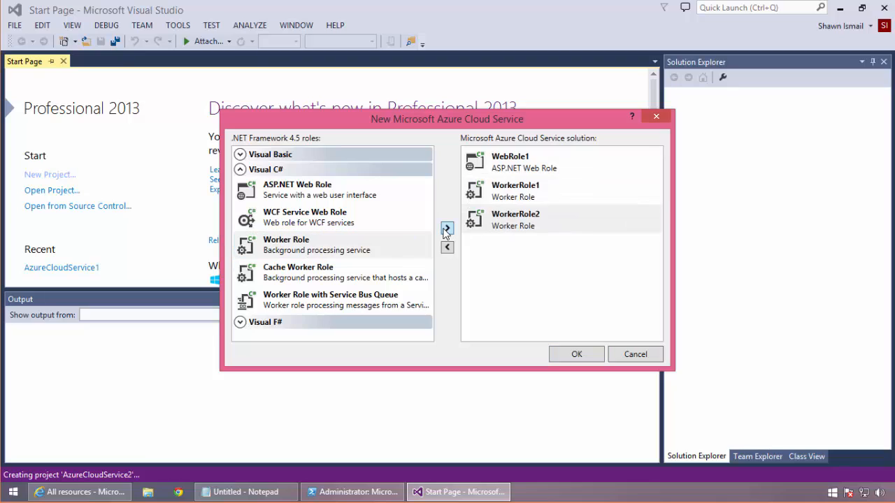
# - Rename WebRole1 to RangerWebRole1
pyautogui.click(555, 161)
pyautogui.click(639, 161)
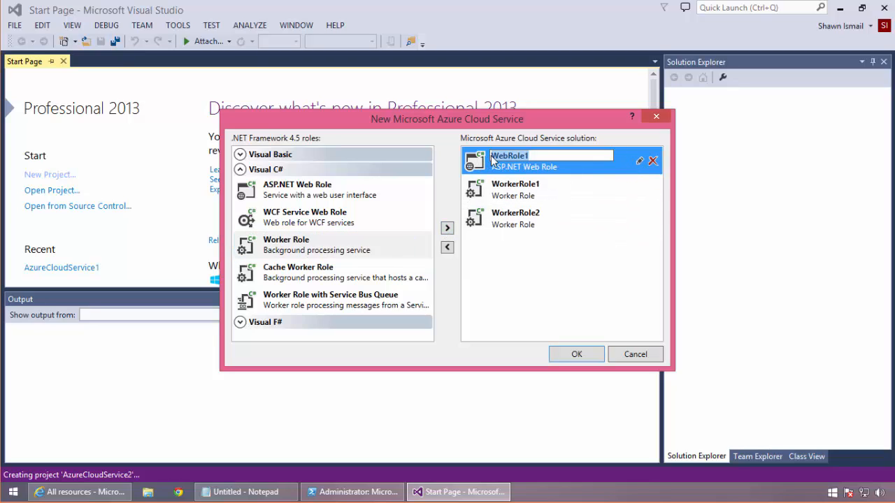
pyautogui.click(492, 157)
pyautogui.write('Ranger')
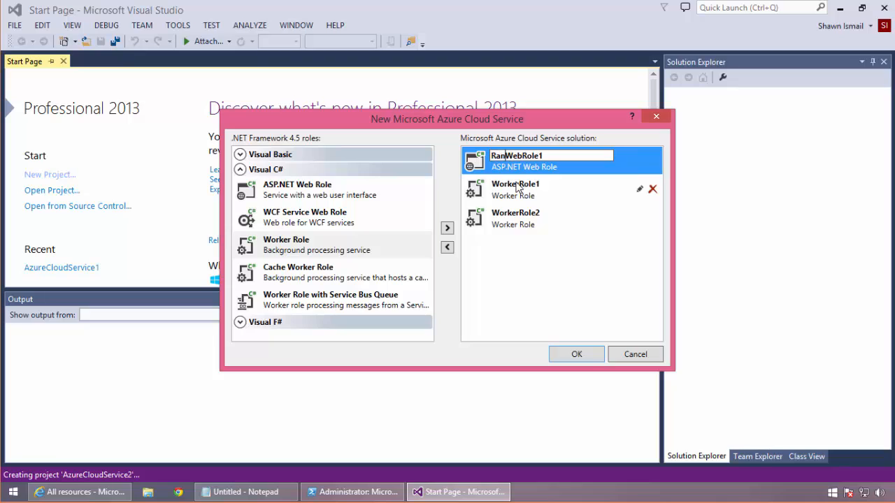
pyautogui.click(516, 188)
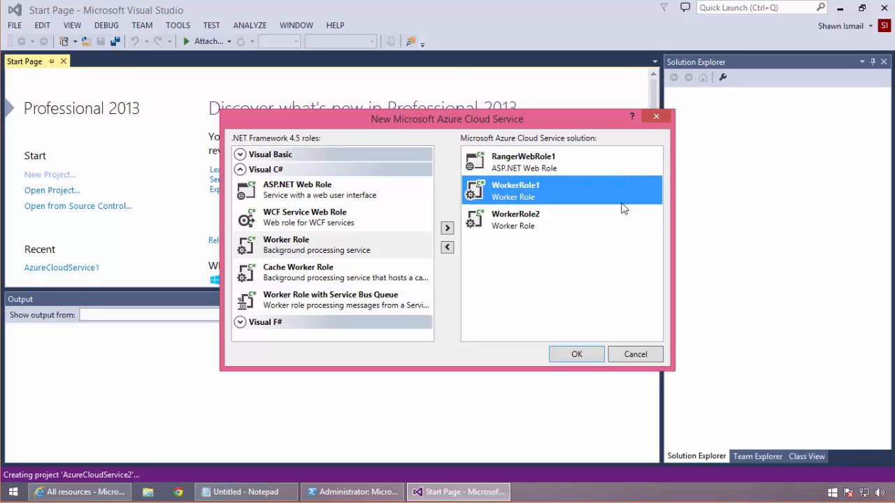
# - Rename the worker roles to RangerWorkerRole1 and RangerWorkerRole2 and create the service
pyautogui.click(639, 188)
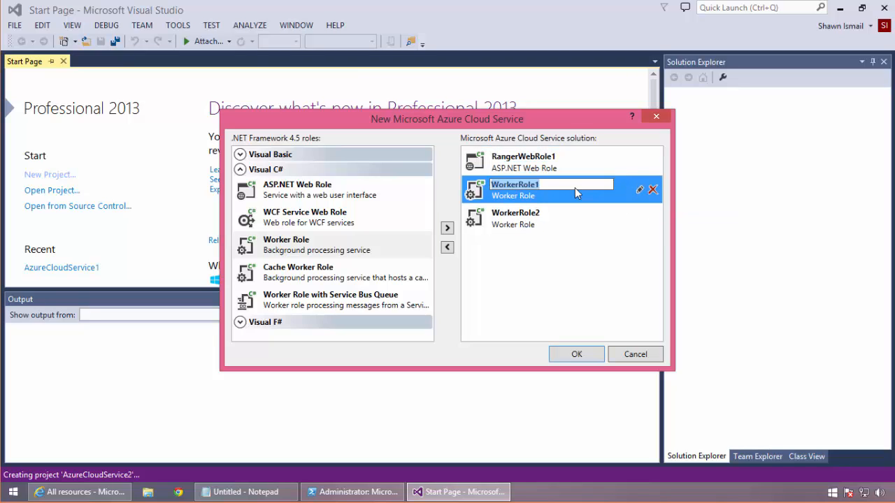
pyautogui.click(493, 186)
pyautogui.write('Ranger')
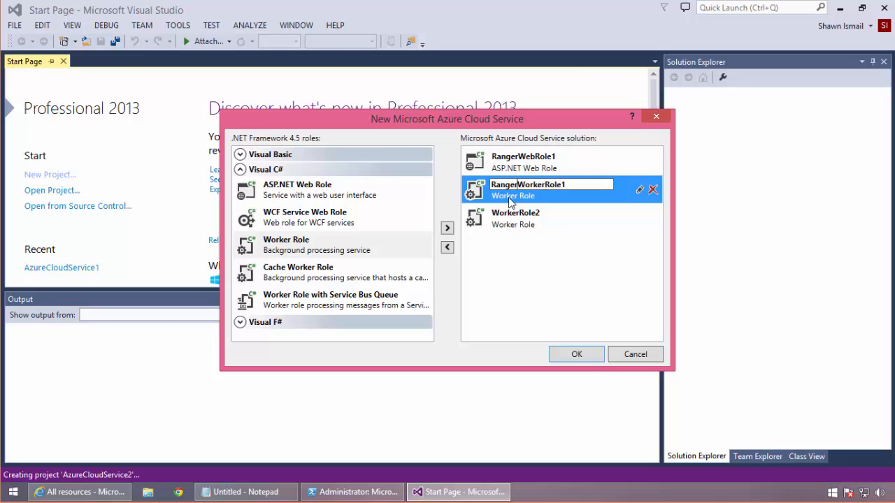
pyautogui.click(546, 221)
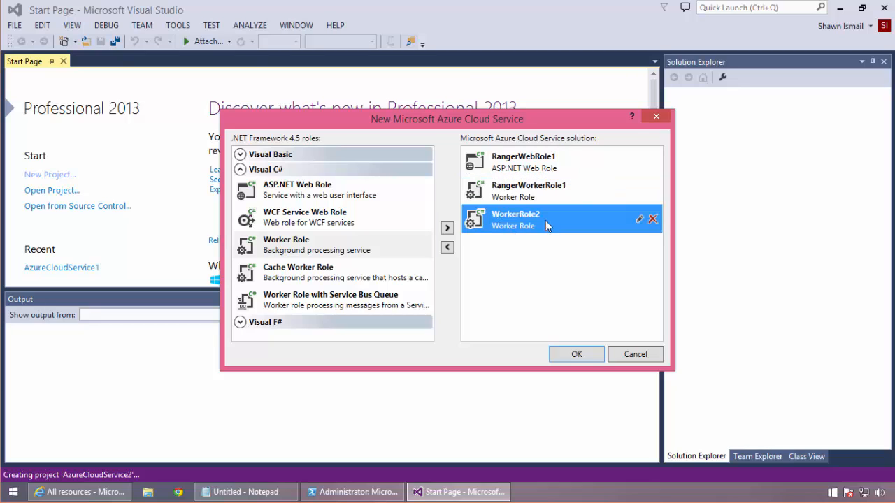
pyautogui.click(639, 218)
pyautogui.click(493, 214)
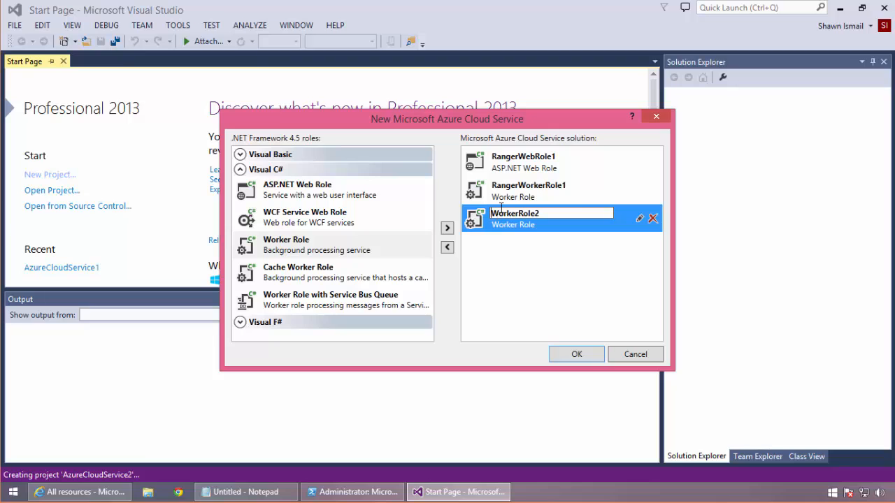
pyautogui.write('Ranger')
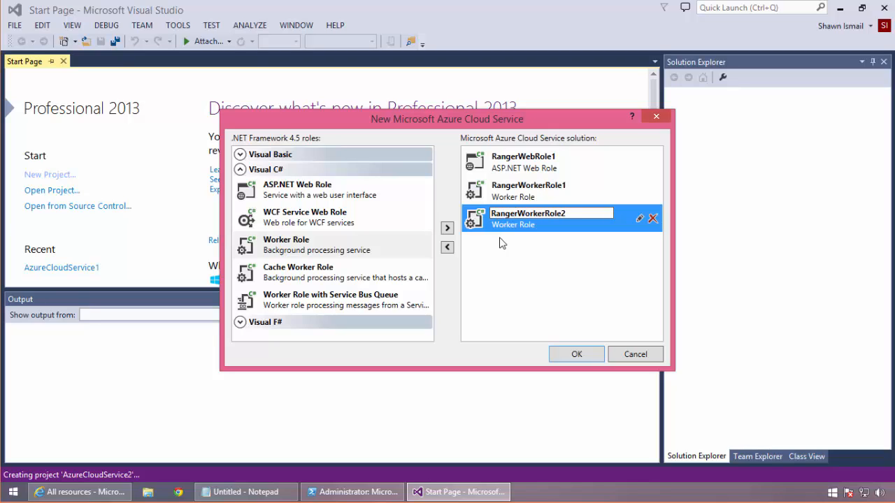
pyautogui.click(529, 242)
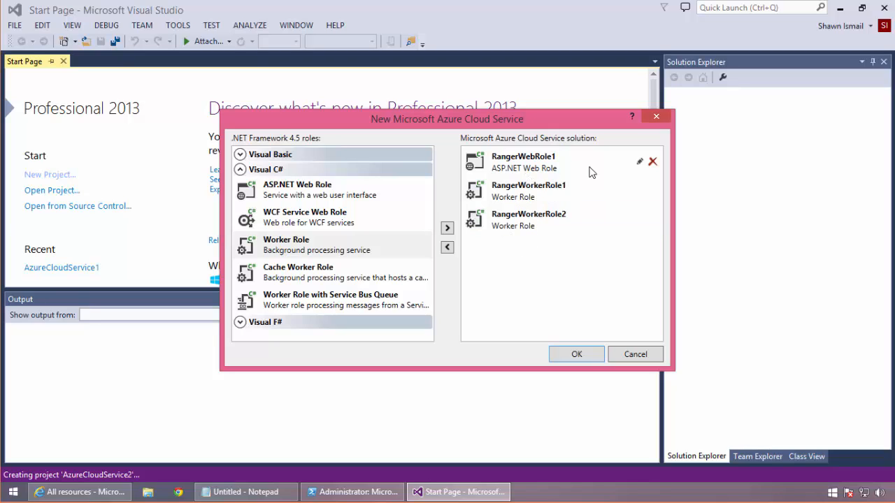
pyautogui.click(573, 354)
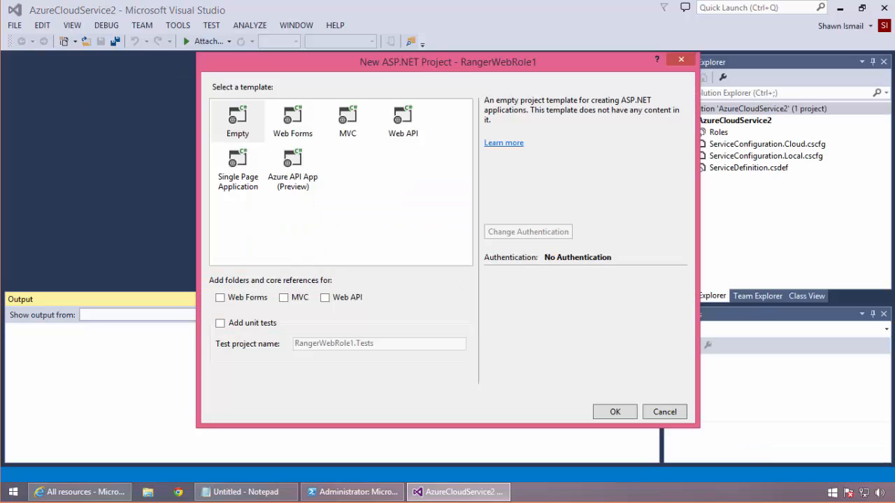
# - Choose the Empty template for RangerWebRole1 and close both WorkerRole.cs tabs
pyautogui.click(240, 128)
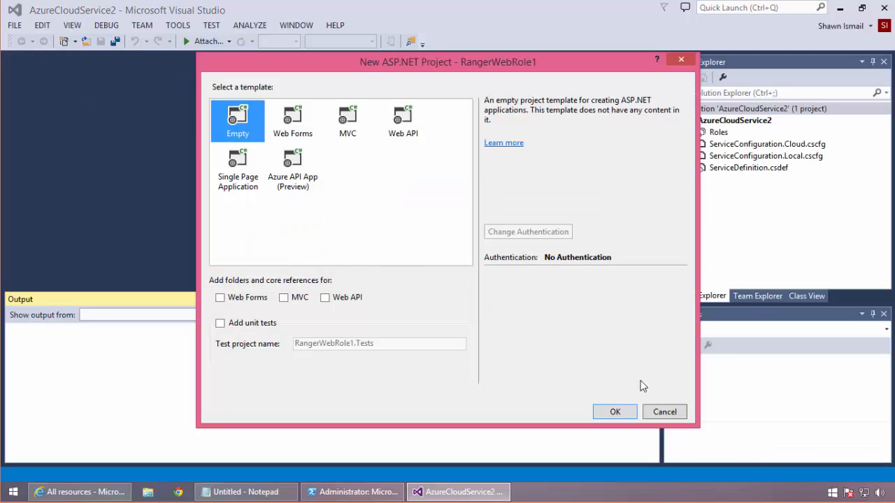
pyautogui.click(616, 412)
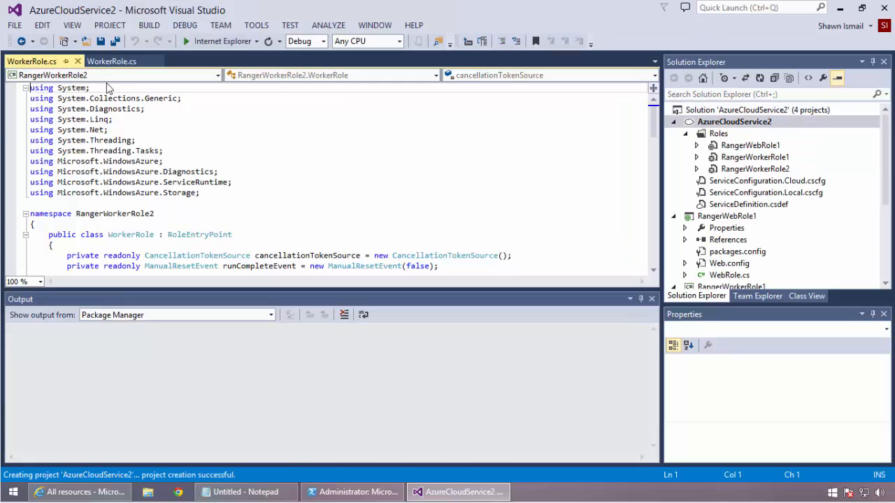
pyautogui.click(77, 62)
pyautogui.click(78, 62)
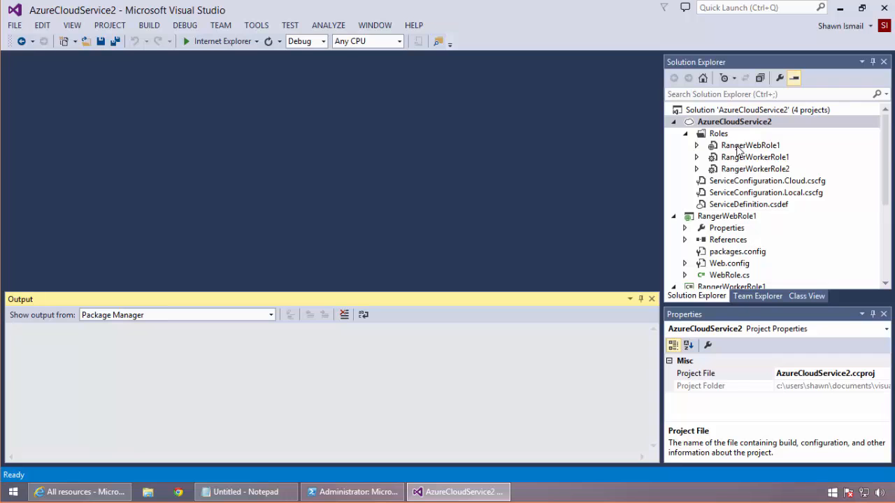
# - Open ServiceConfiguration.Cloud.cscfg and ServiceDefinition.csdef in the editor
pyautogui.doubleClick(759, 182)
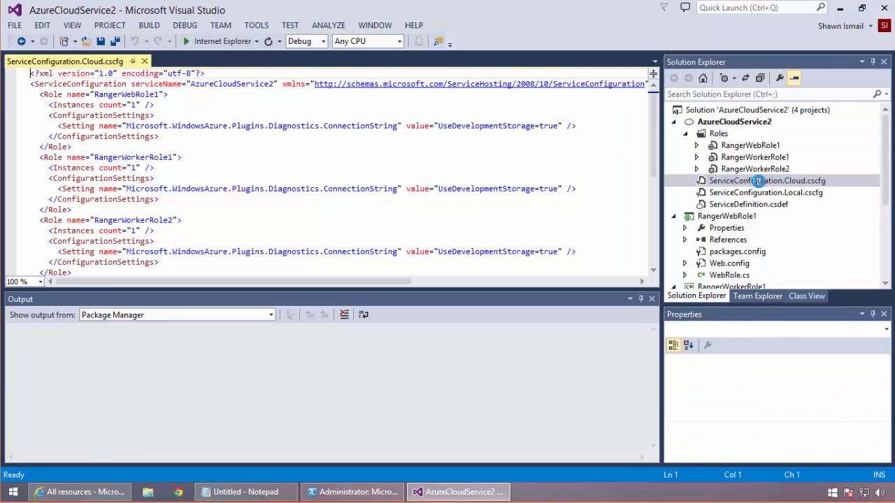
pyautogui.click(652, 299)
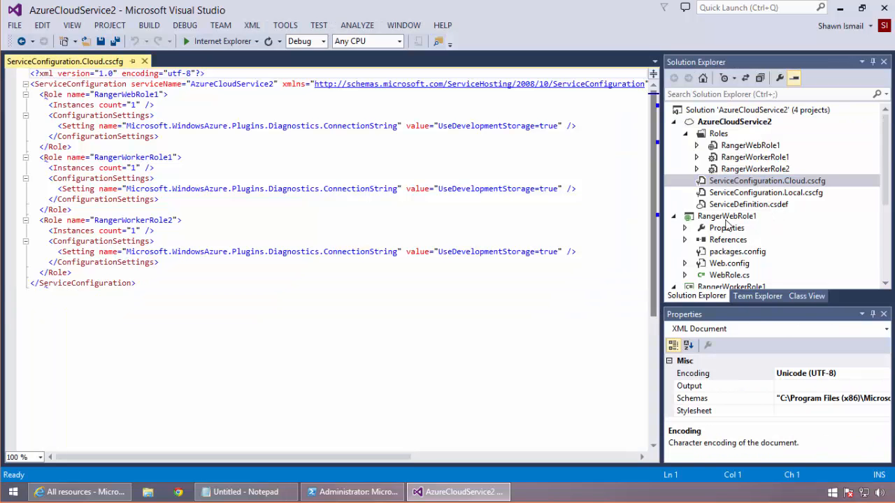
pyautogui.doubleClick(732, 206)
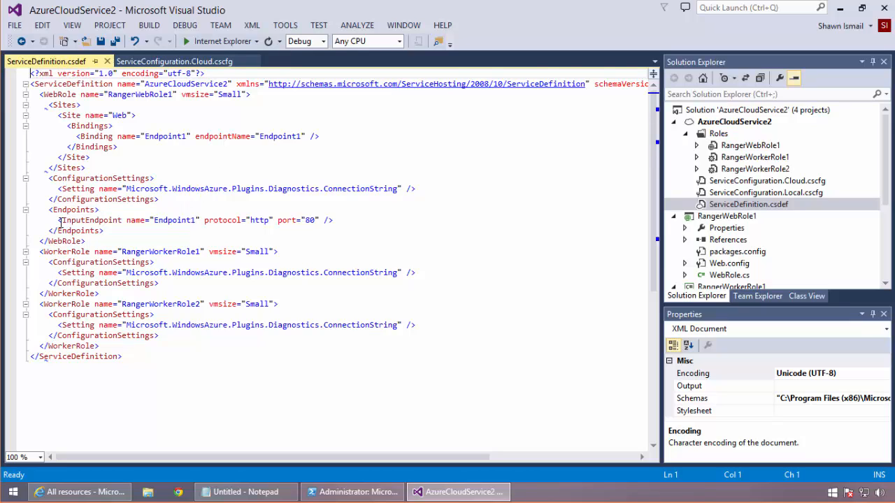
pyautogui.moveTo(60, 222); pyautogui.dragTo(143, 221)
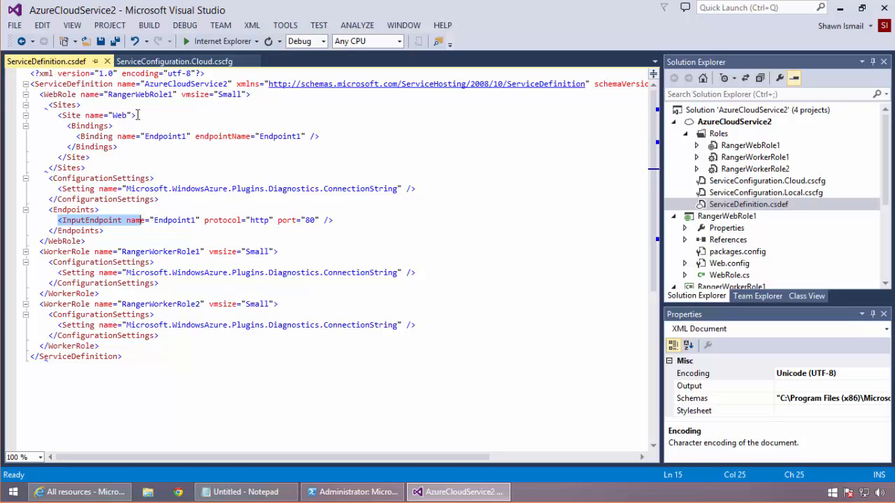
pyautogui.moveTo(138, 115); pyautogui.dragTo(56, 115)
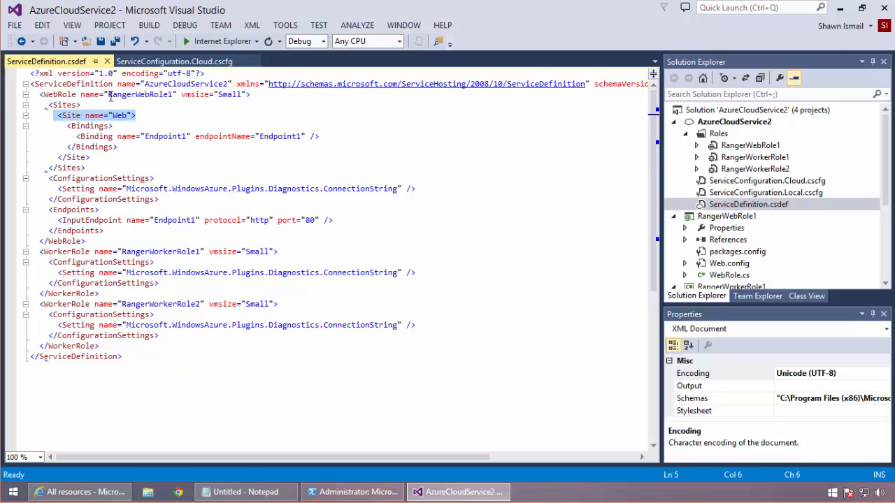
pyautogui.moveTo(110, 96); pyautogui.dragTo(178, 98)
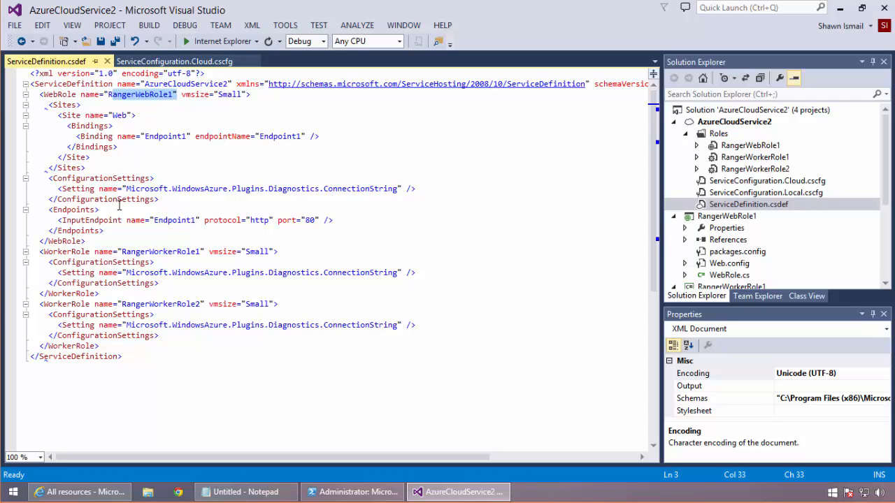
pyautogui.moveTo(63, 220); pyautogui.dragTo(382, 224)
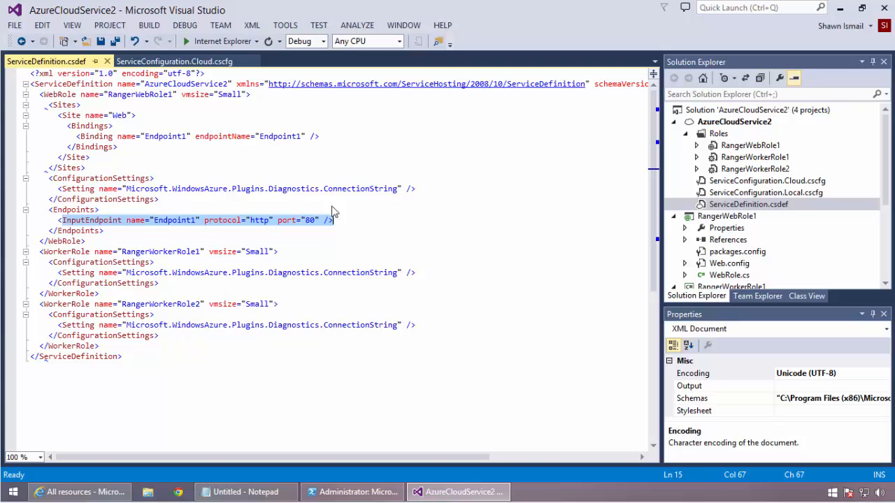
pyautogui.click(116, 242)
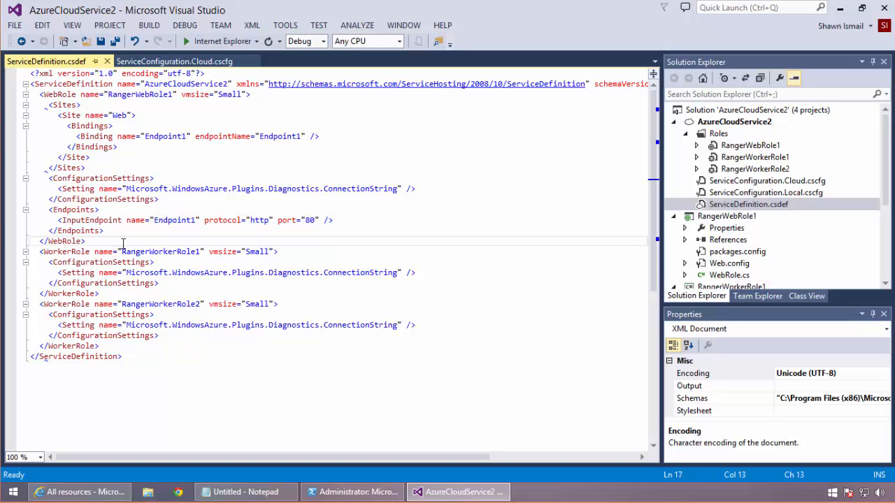
# - Add blank lines after the web role block and after each worker role block
pyautogui.press('Return')
pyautogui.press('Return')
pyautogui.press('Return')
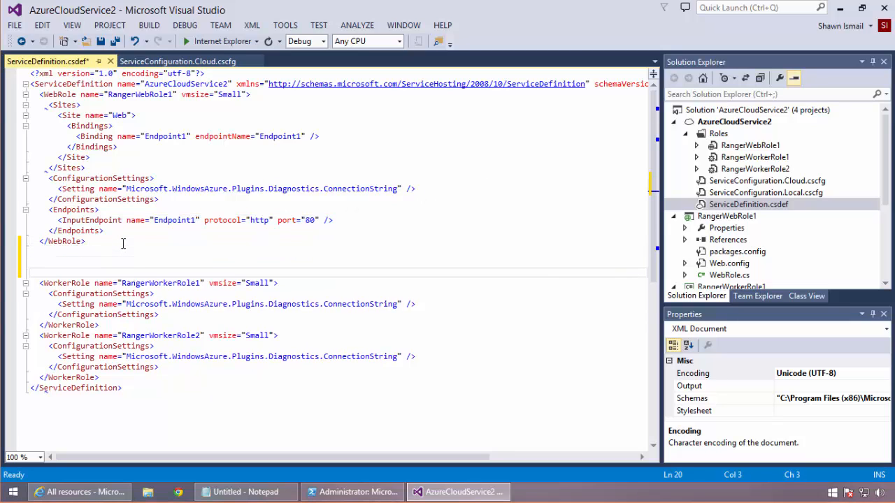
pyautogui.click(116, 332)
pyautogui.click(122, 327)
pyautogui.press('Return')
pyautogui.press('Return')
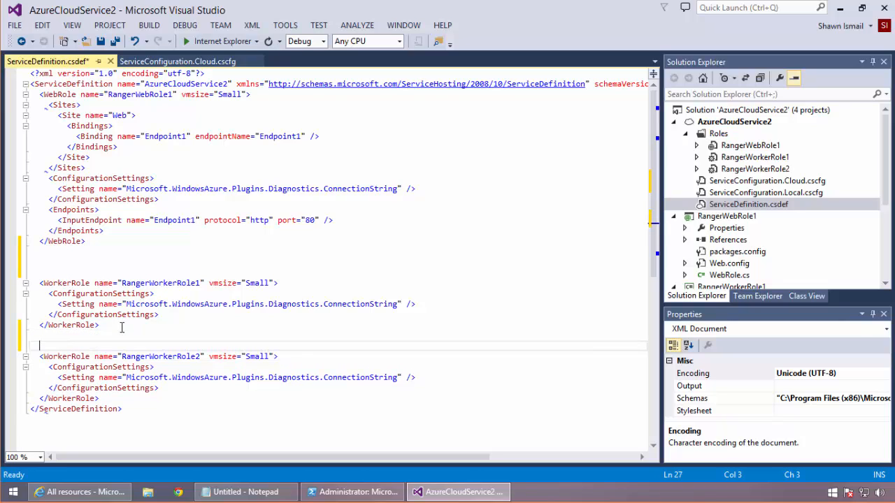
pyautogui.click(120, 398)
pyautogui.press('Return')
pyautogui.press('Return')
pyautogui.press('Return')
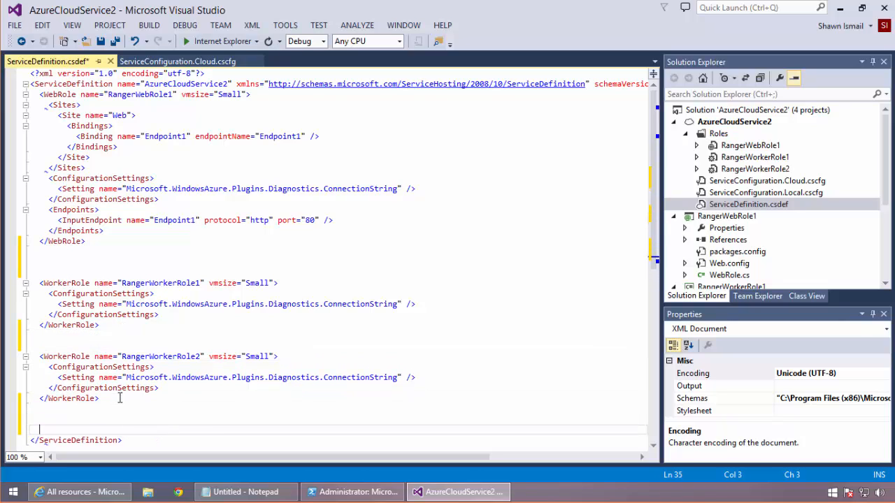
# - Set the editor zoom to 130 %
pyautogui.click(40, 457)
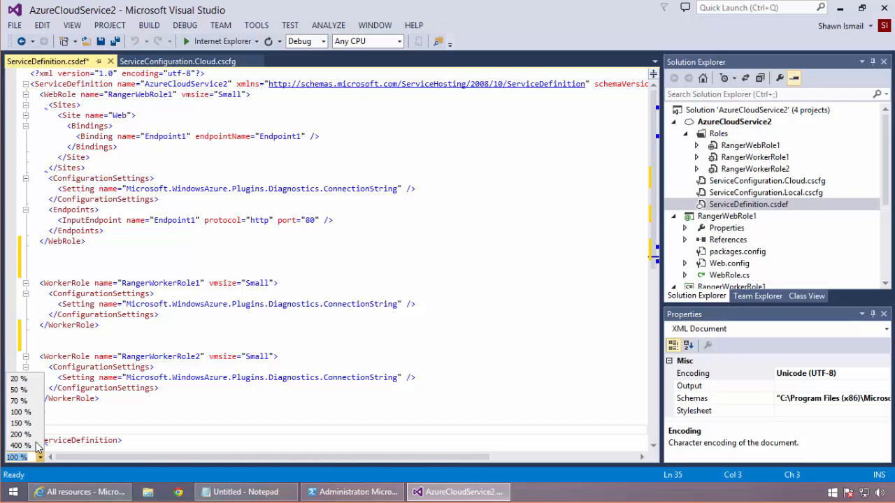
pyautogui.click(21, 423)
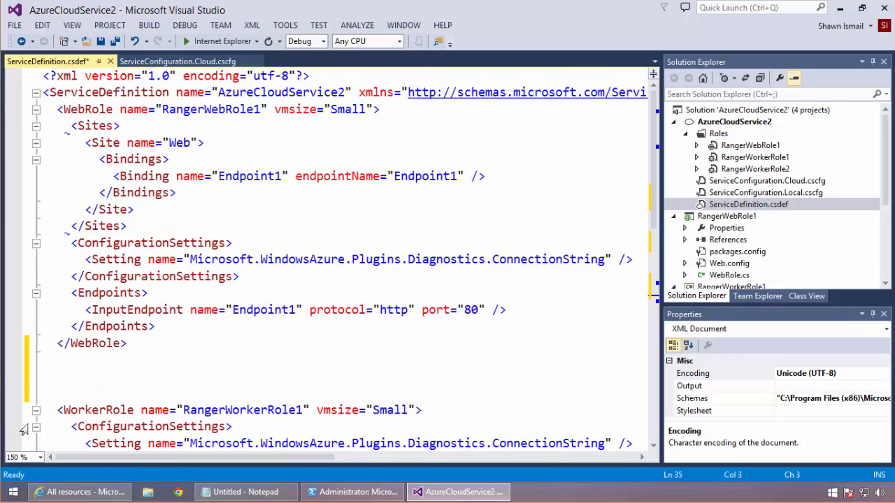
pyautogui.click(20, 457)
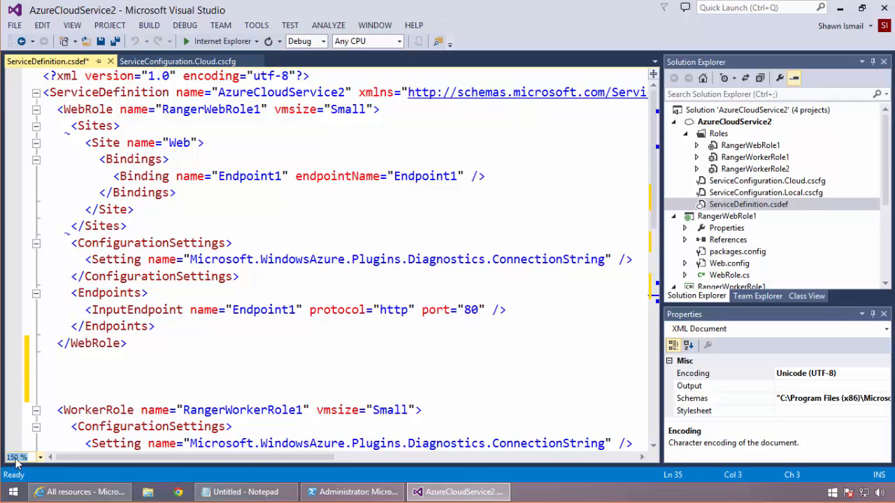
pyautogui.write('130')
pyautogui.press('Return')
# - Compare the web role's Endpoints block with the worker roles' Diagnostics setting lines
pyautogui.click(342, 311)
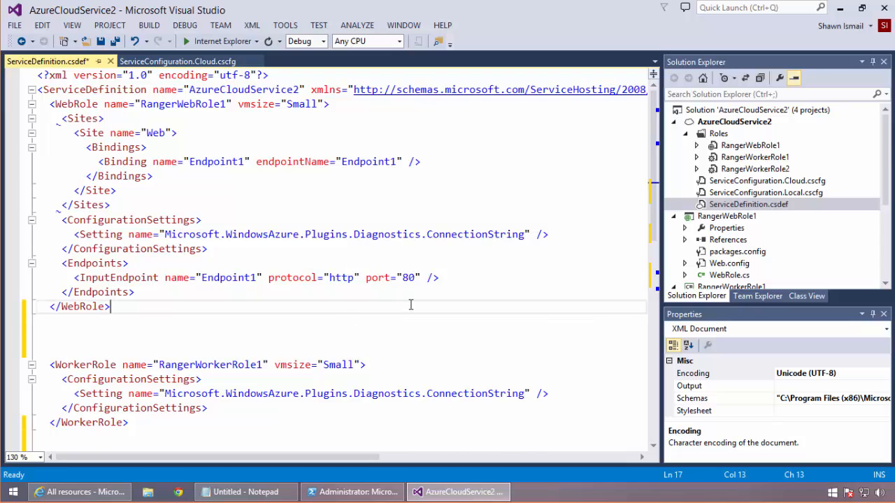
pyautogui.scroll(-6, 411, 303)
pyautogui.scroll(3, 410, 303)
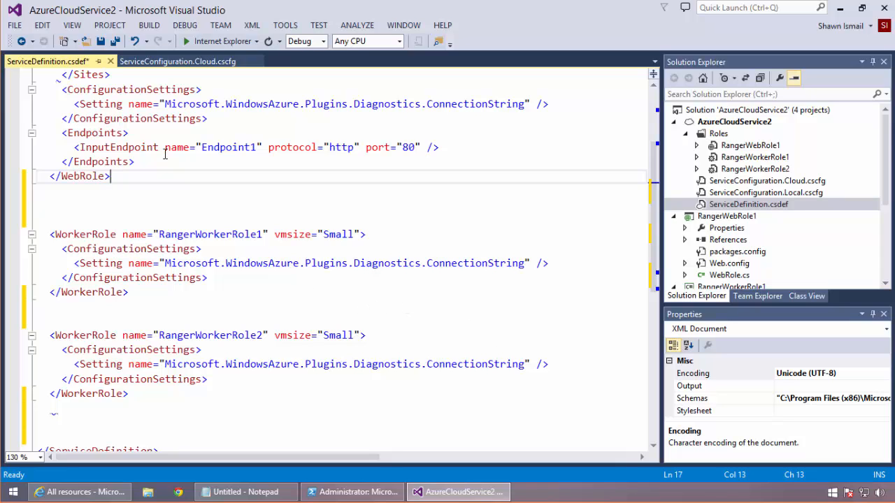
pyautogui.moveTo(139, 162); pyautogui.dragTo(61, 135)
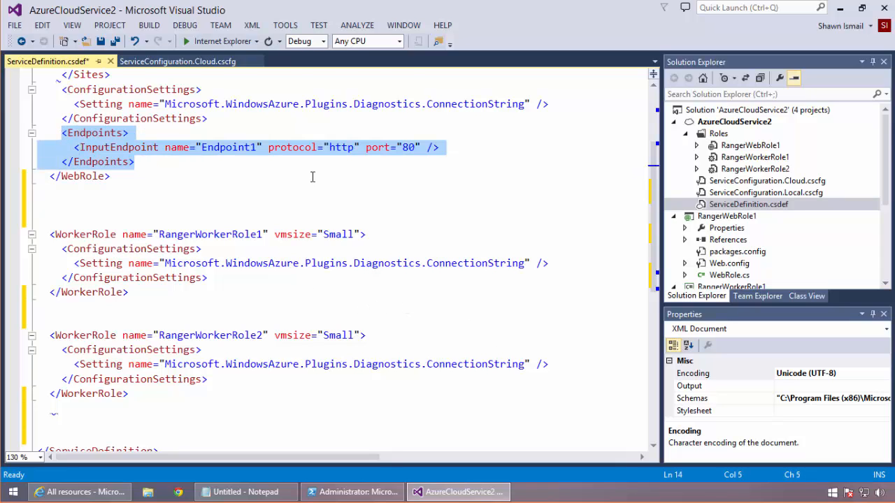
pyautogui.scroll(1, 310, 175)
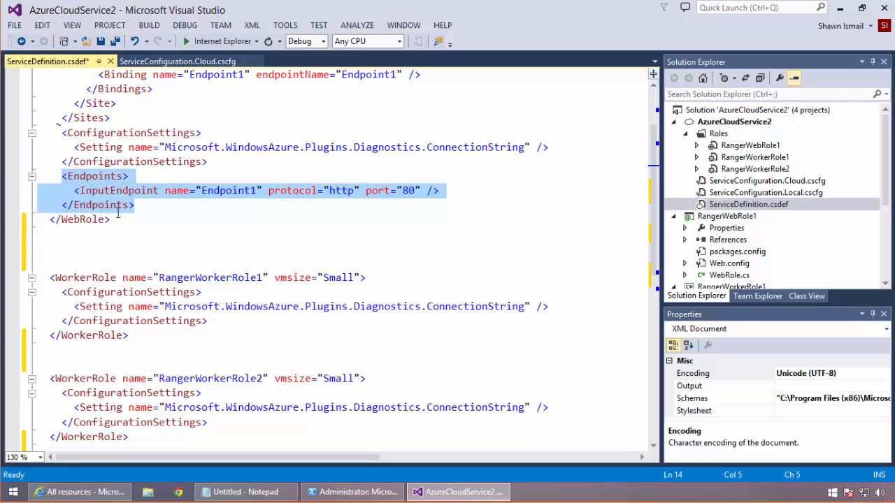
pyautogui.scroll(-2, 420, 352)
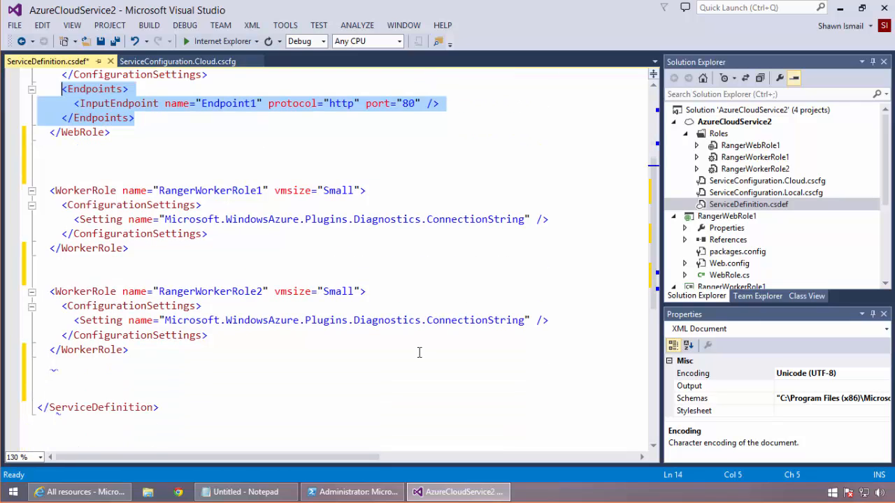
pyautogui.click(377, 367)
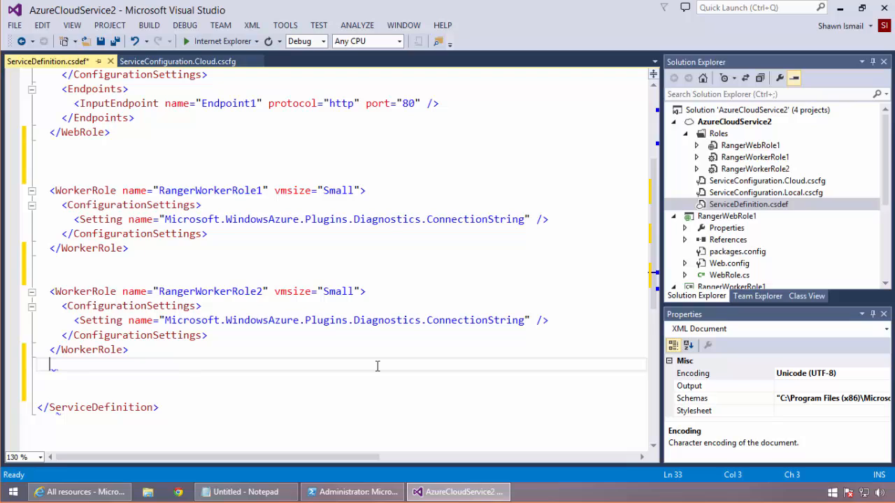
pyautogui.click(332, 219)
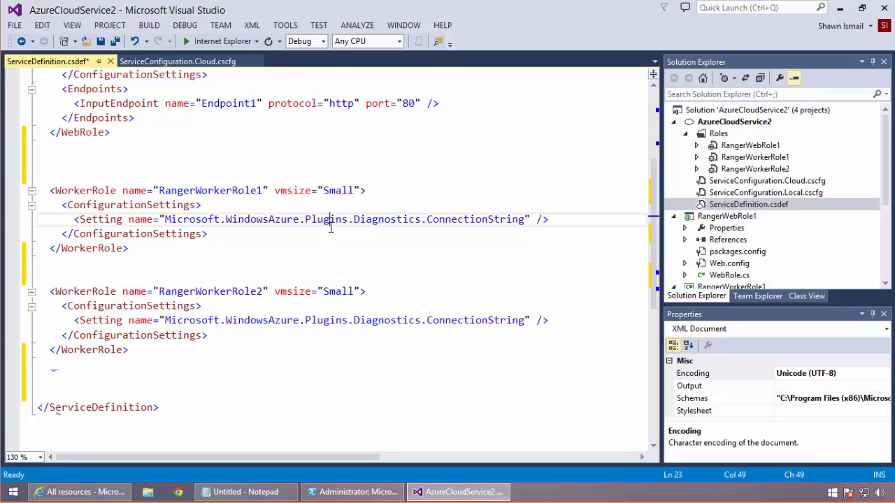
pyautogui.click(353, 318)
pyautogui.click(349, 223)
pyautogui.click(354, 319)
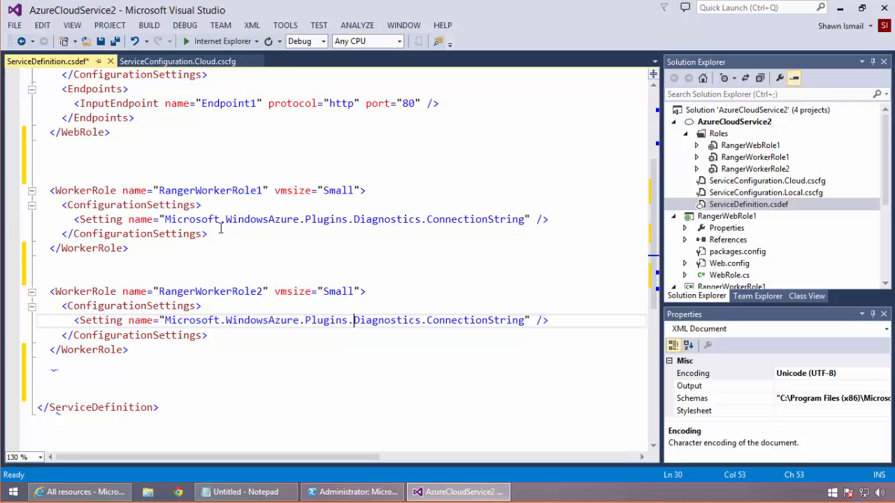
pyautogui.click(684, 134)
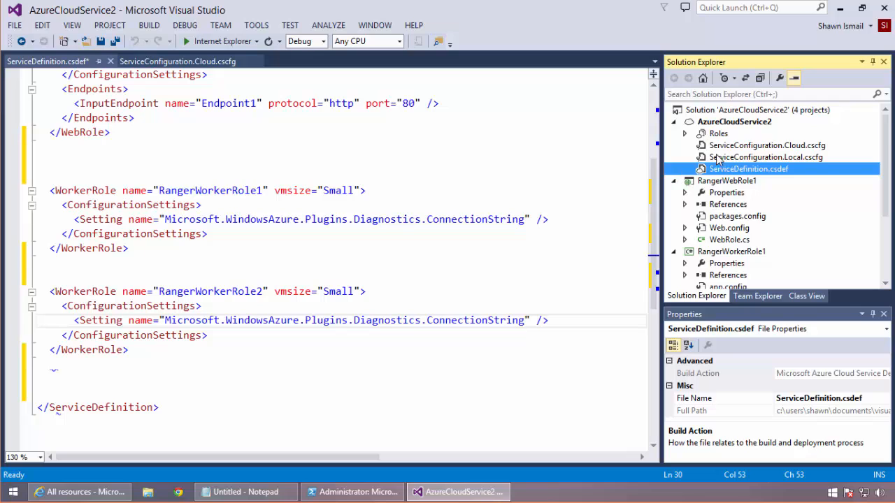
pyautogui.click(684, 133)
# - Open RangerWorkerRole1's role properties on its empty Endpoints page
pyautogui.click(739, 160)
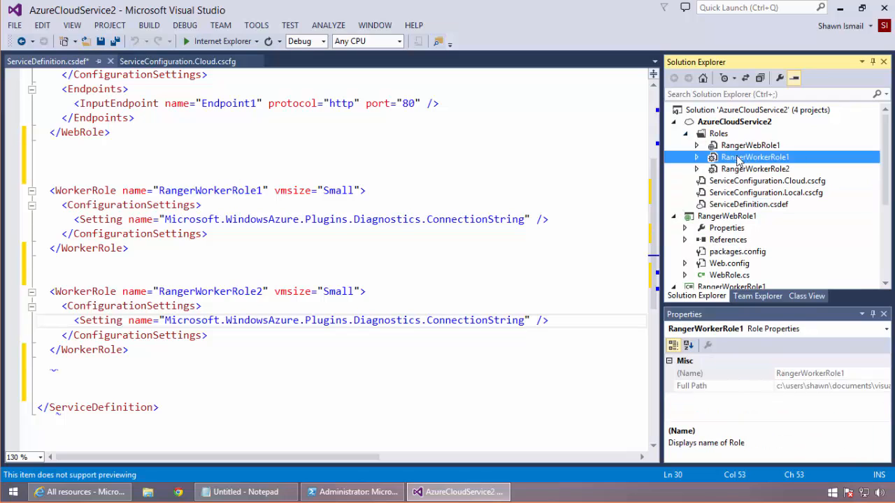
pyautogui.rightClick(738, 160)
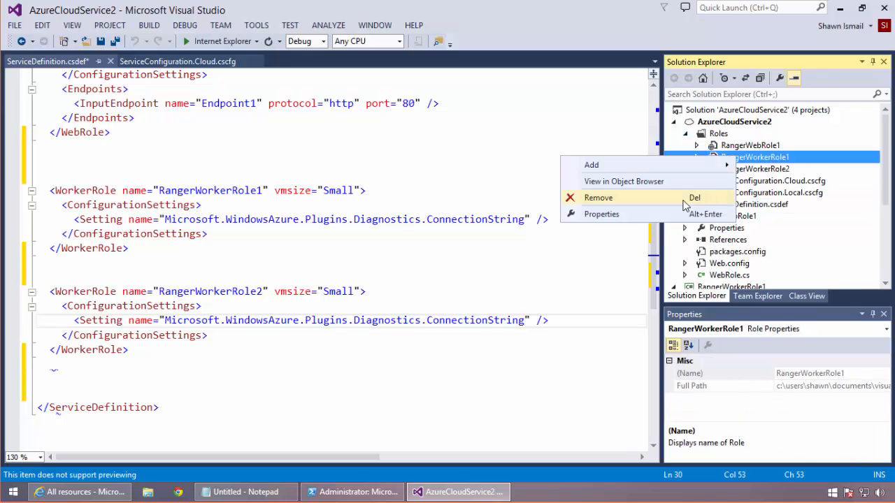
pyautogui.click(641, 216)
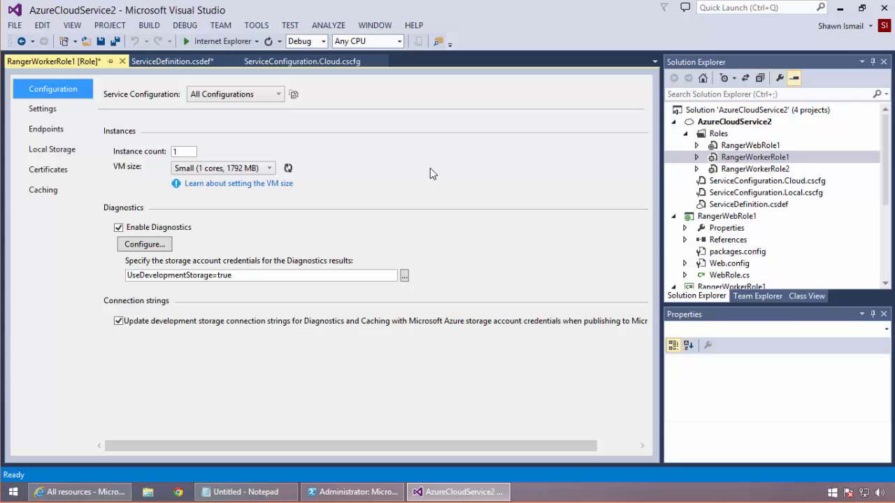
pyautogui.click(49, 130)
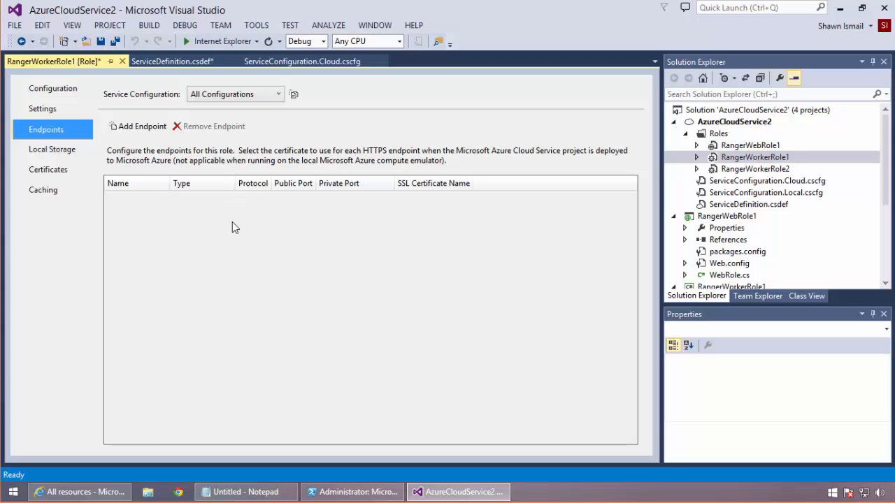
# - Add a new endpoint to RangerWorkerRole1 named RWR1Enpoint1
pyautogui.click(142, 129)
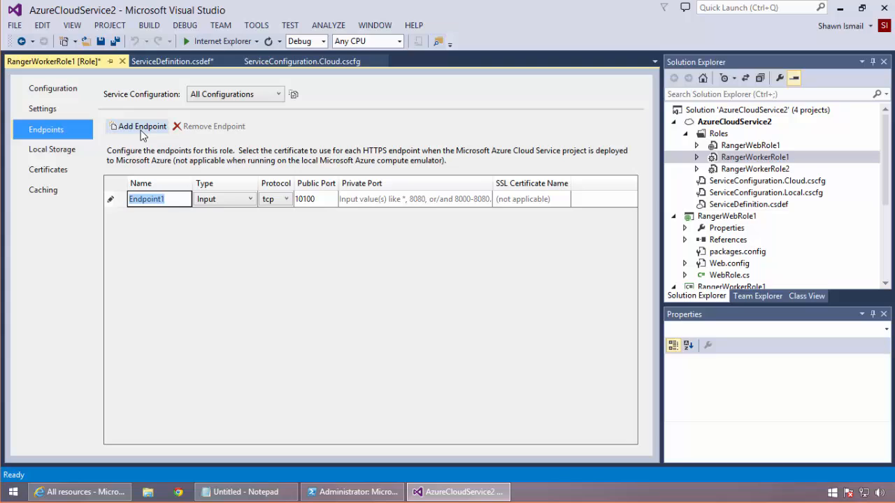
pyautogui.click(176, 205)
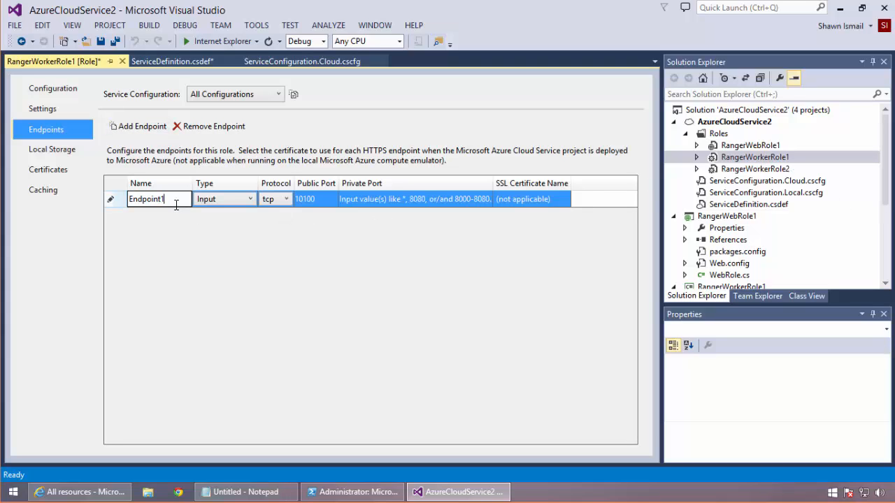
pyautogui.doubleClick(134, 199)
pyautogui.write('RW')
pyautogui.write('R1EWnd')
pyautogui.press('BackSpace')
pyautogui.press('BackSpace')
pyautogui.press('BackSpace')
pyautogui.write('npo')
pyautogui.click(203, 307)
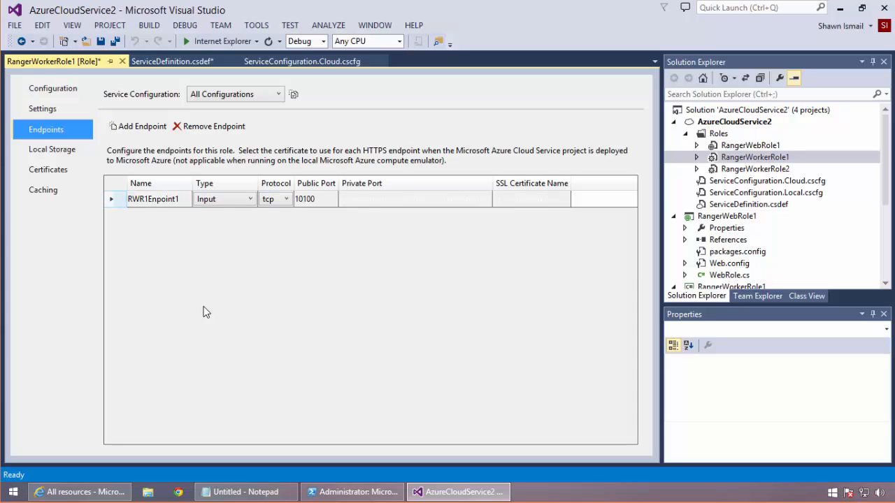
# - Make RWR1Enpoint1 an Internal endpoint, keeping tcp protocol and an empty private port
pyautogui.click(247, 202)
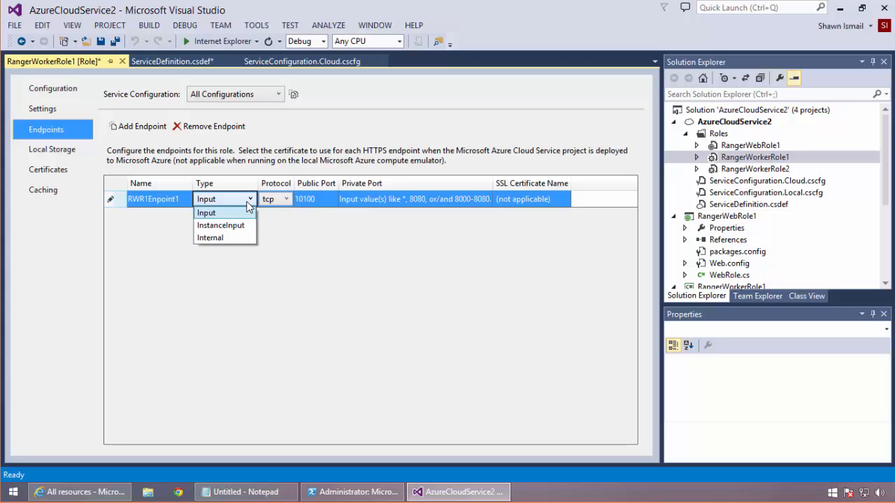
pyautogui.click(239, 238)
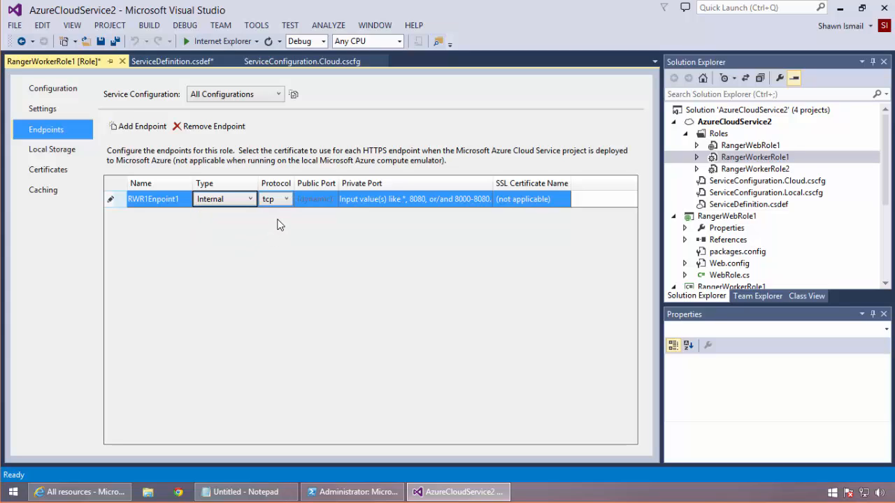
pyautogui.click(286, 200)
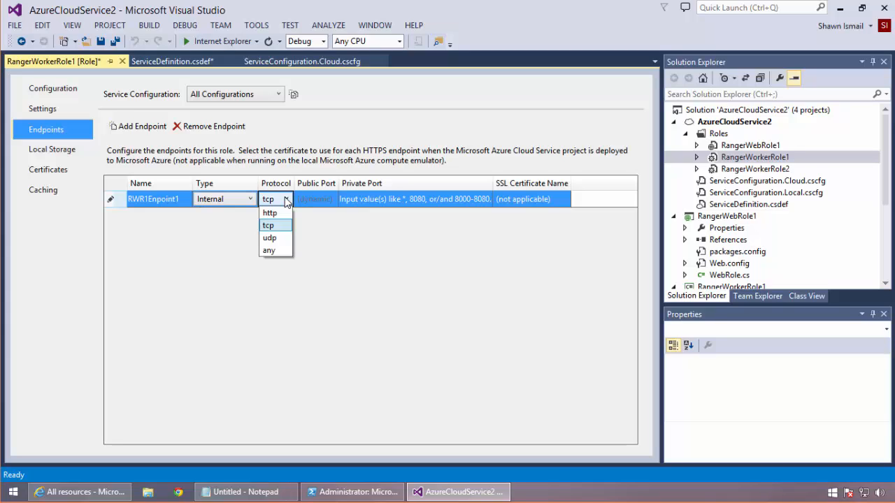
pyautogui.click(286, 200)
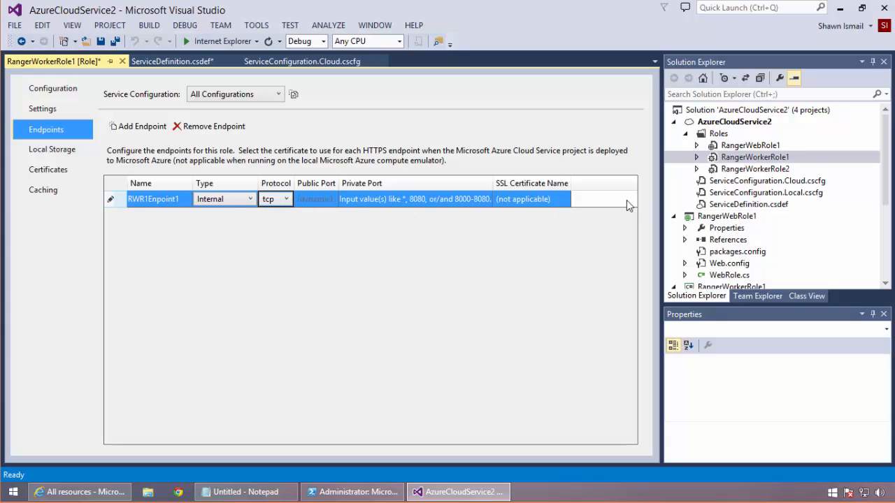
pyautogui.click(375, 198)
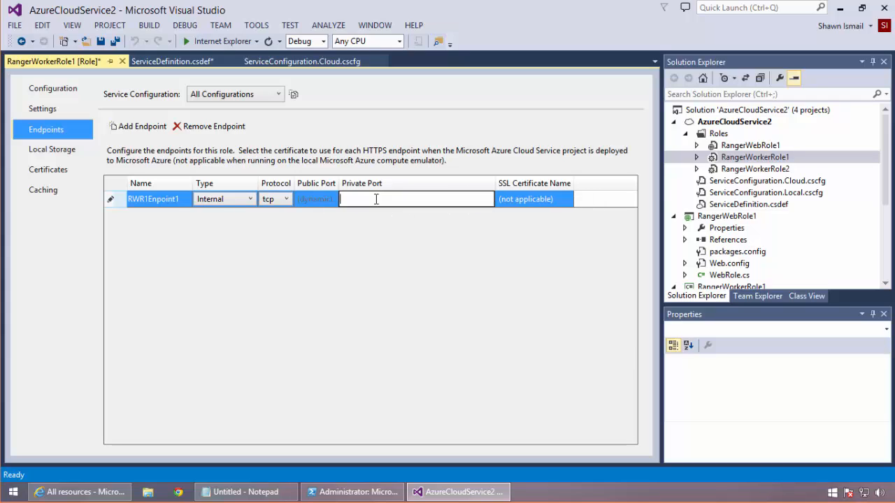
pyautogui.click(432, 269)
pyautogui.click(316, 202)
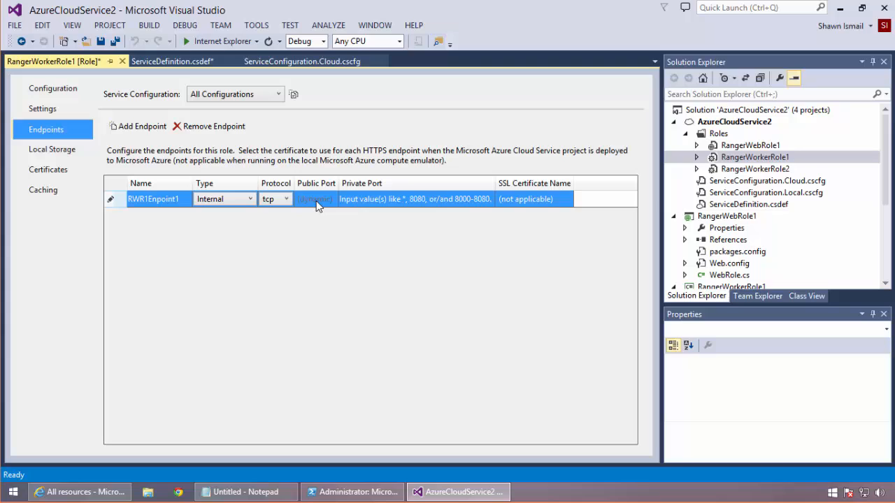
pyautogui.click(357, 268)
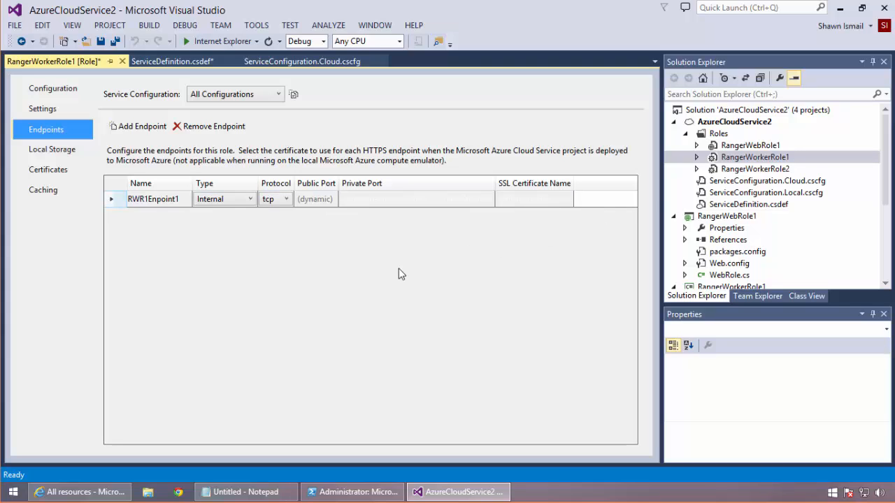
pyautogui.click(44, 89)
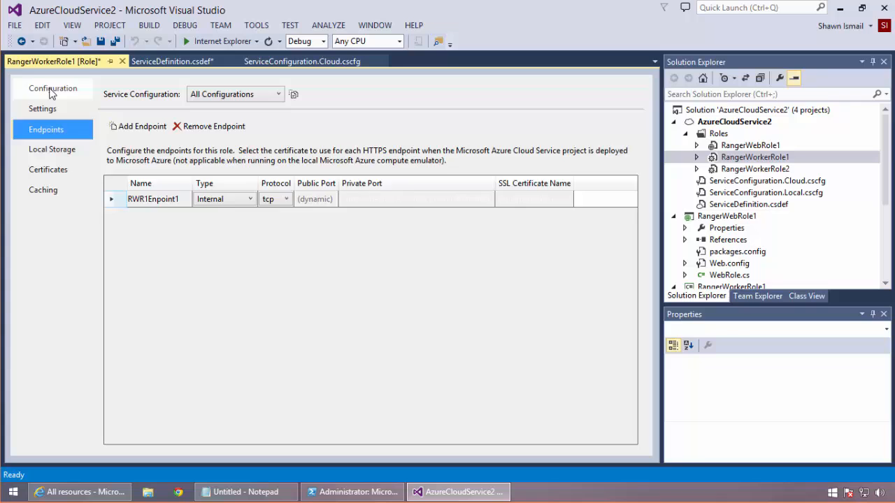
# - Close the RangerWorkerRole1 designer and add blank lines after each role block in ServiceDefinition.csdef
pyautogui.click(123, 62)
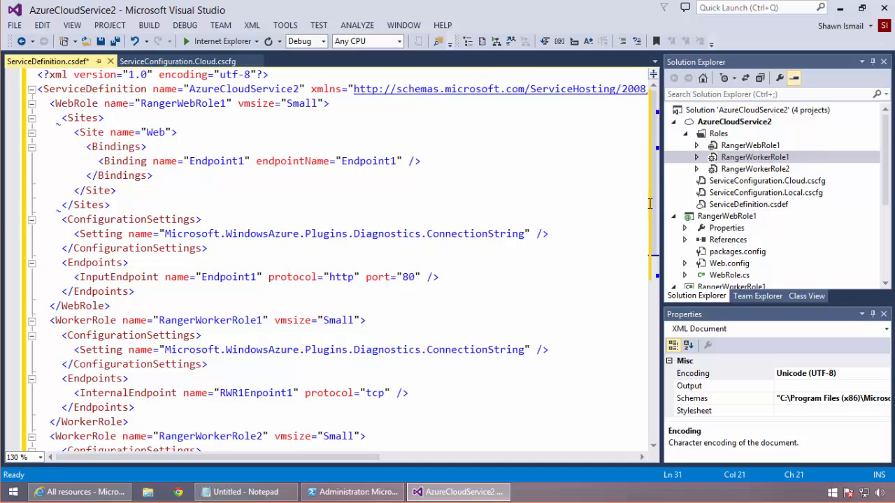
pyautogui.moveTo(656, 209); pyautogui.dragTo(657, 290)
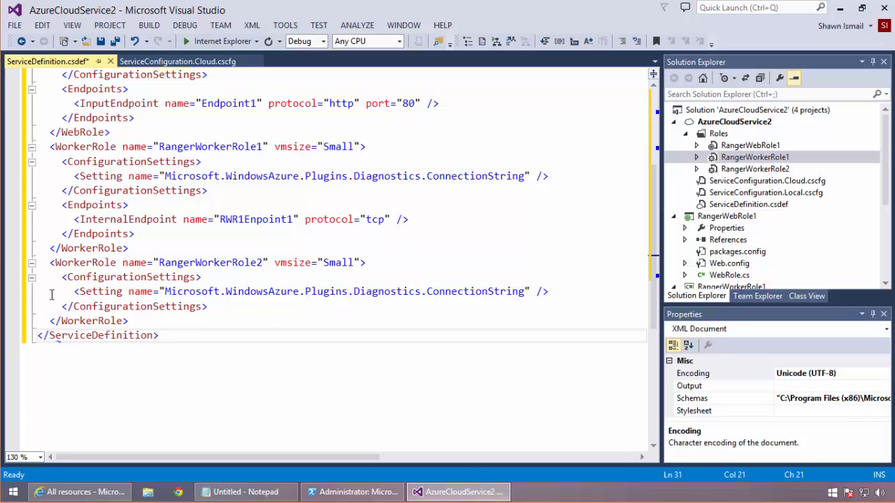
pyautogui.click(158, 322)
pyautogui.press('Return')
pyautogui.press('Return')
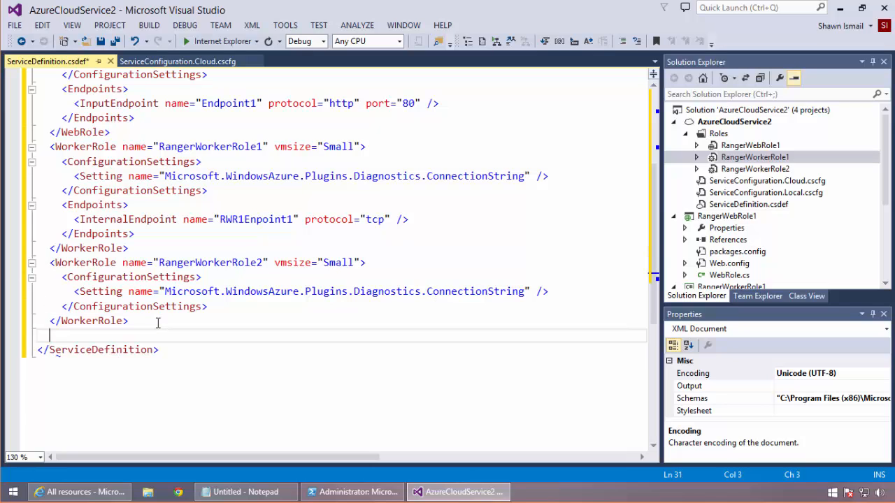
pyautogui.click(149, 249)
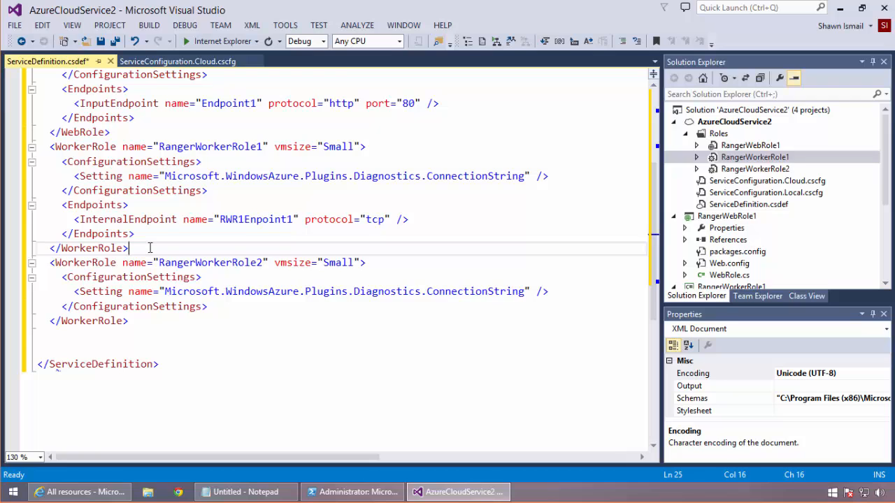
pyautogui.press('Return')
pyautogui.press('Return')
pyautogui.click(141, 132)
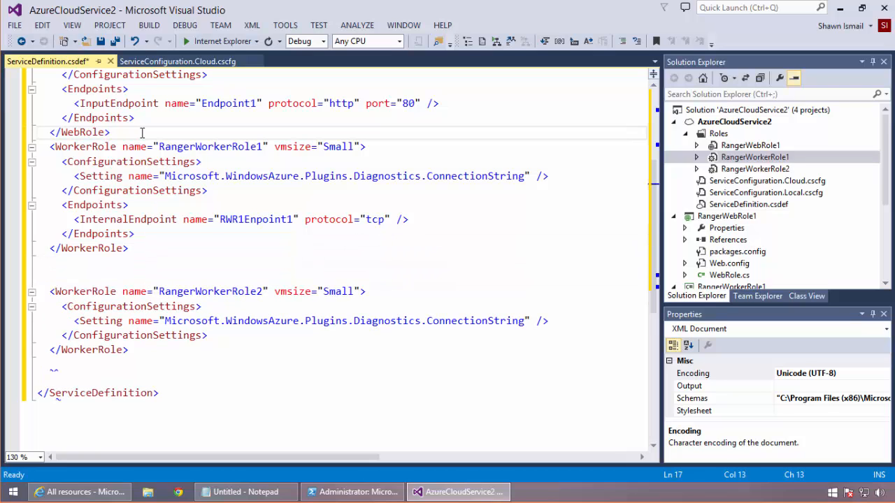
pyautogui.press('Return')
pyautogui.press('Return')
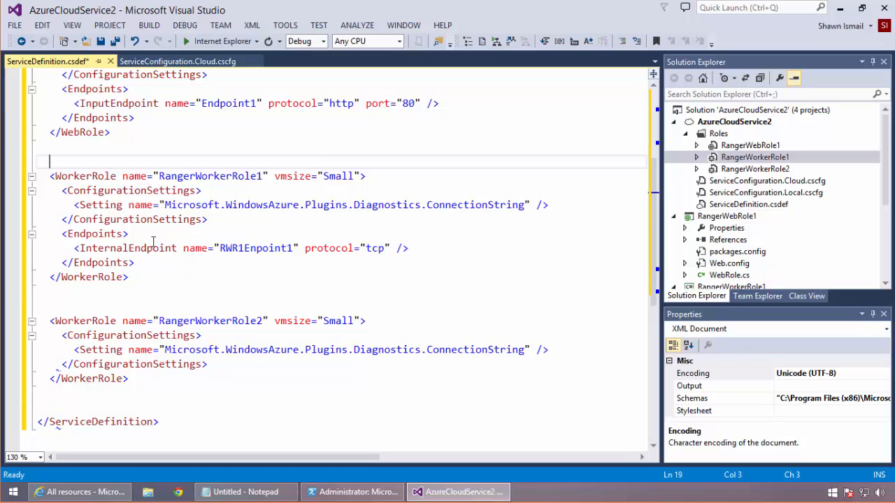
# - Highlight RangerWorkerRole1's new Endpoints block with the RWR1Enpoint1 InternalEndpoint
pyautogui.moveTo(150, 263); pyautogui.dragTo(56, 234)
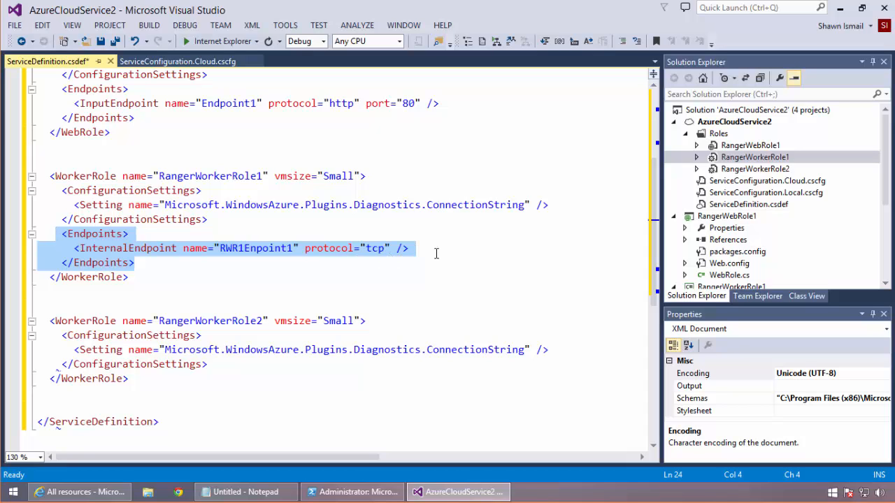
pyautogui.click(175, 381)
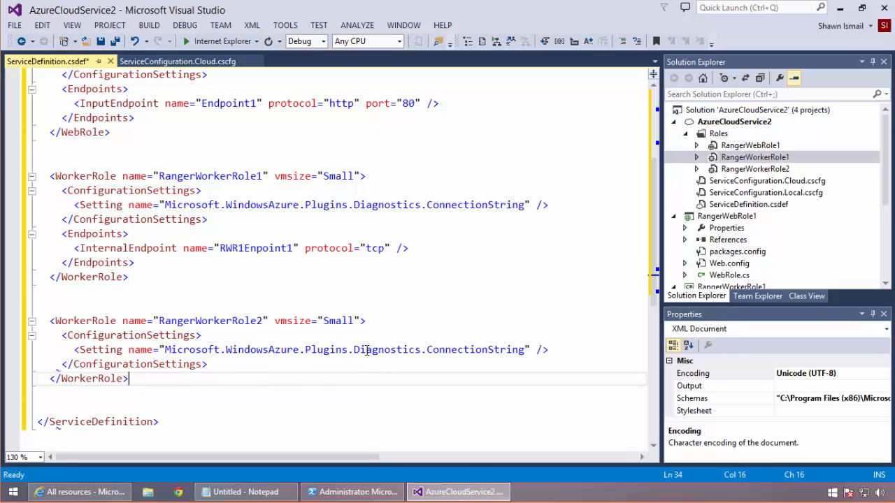
pyautogui.click(775, 170)
# - Open RangerWorkerRole2's role properties on its empty Endpoints page
pyautogui.click(746, 173)
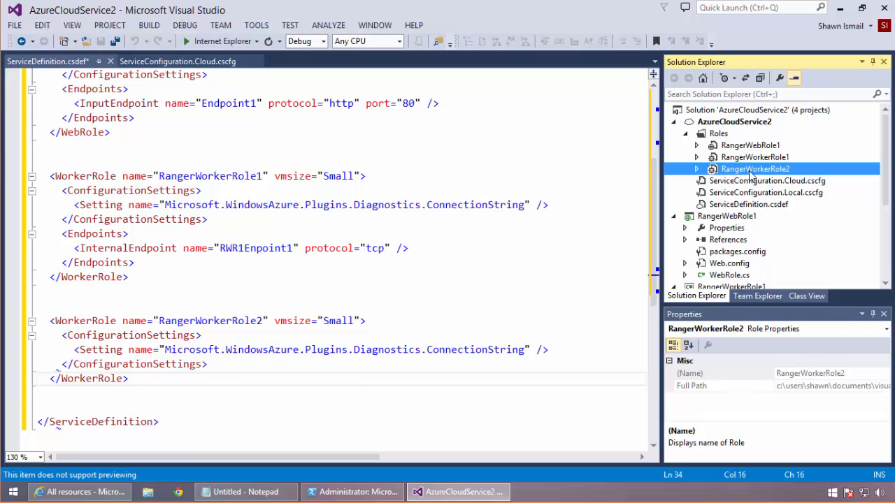
pyautogui.rightClick(811, 173)
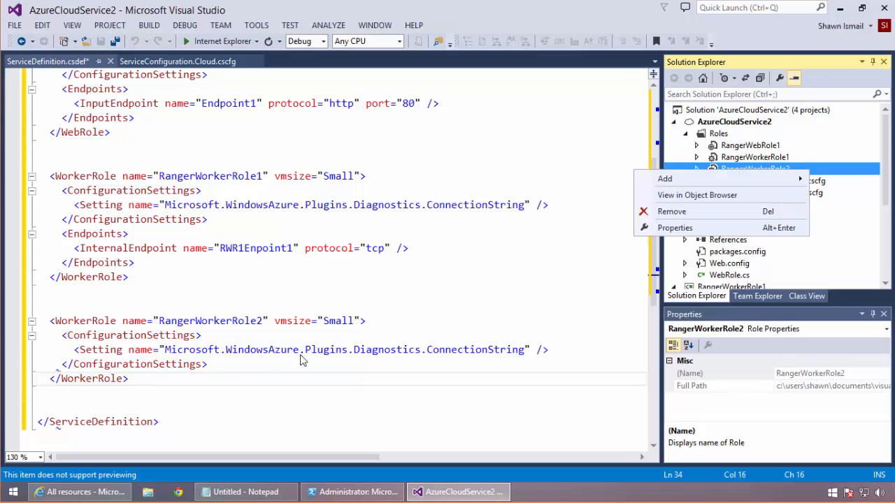
pyautogui.click(675, 226)
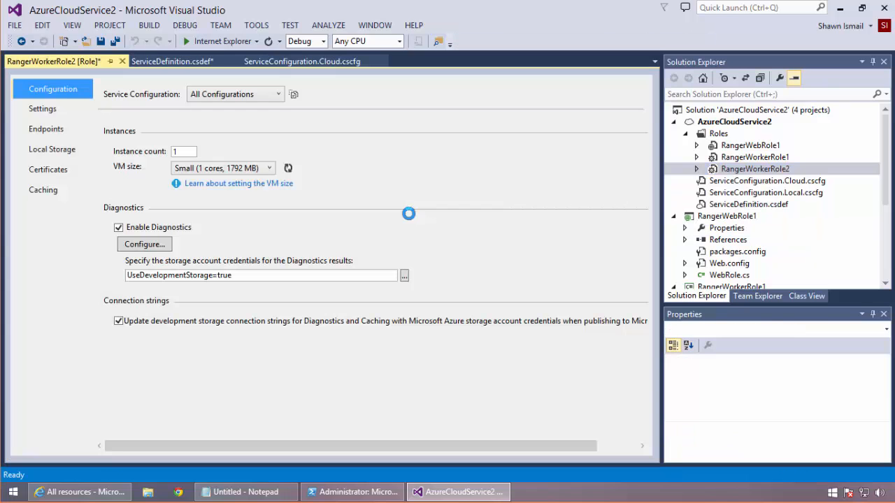
pyautogui.click(23, 135)
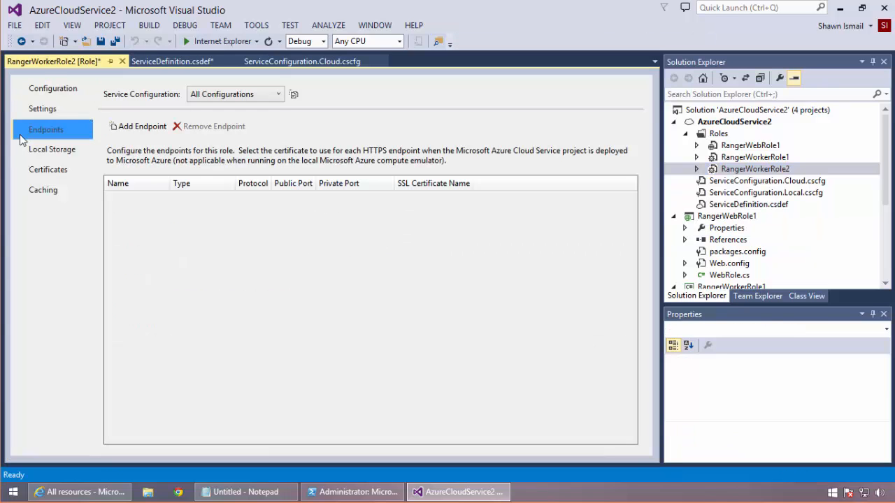
# - Add a new endpoint to RangerWorkerRole2 named RWR2Endpoint1
pyautogui.click(125, 127)
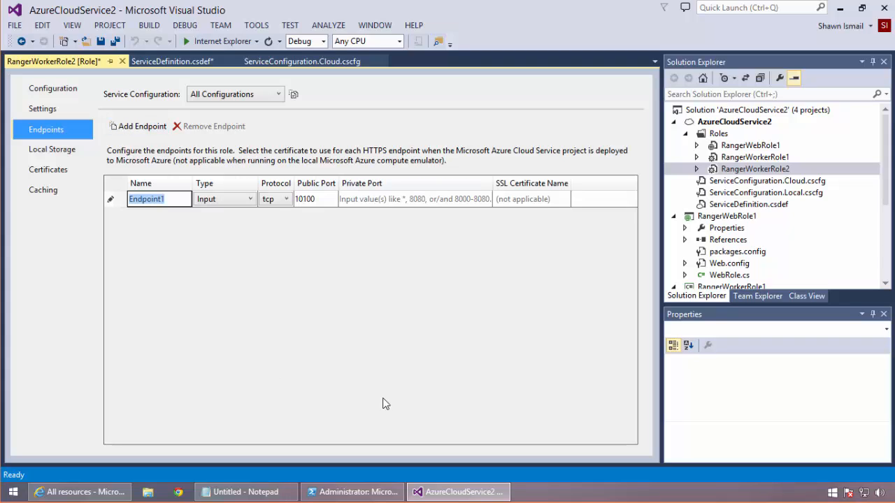
pyautogui.write('RWR2Endp')
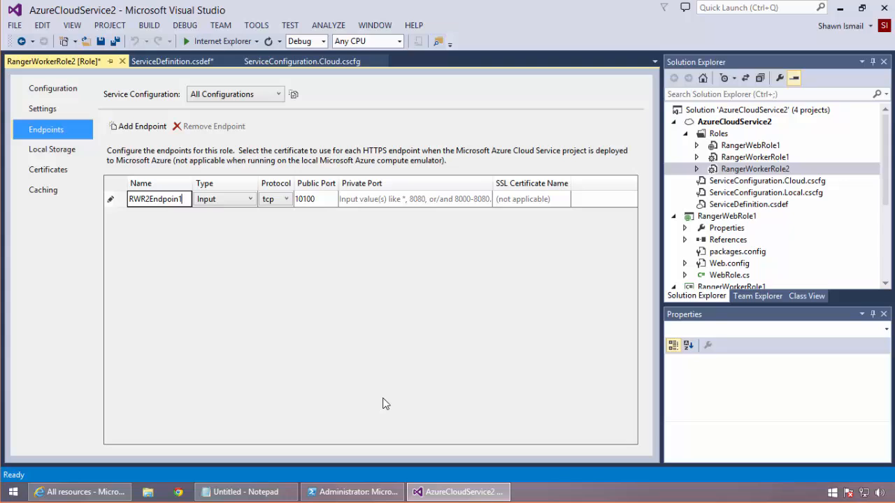
pyautogui.click(186, 201)
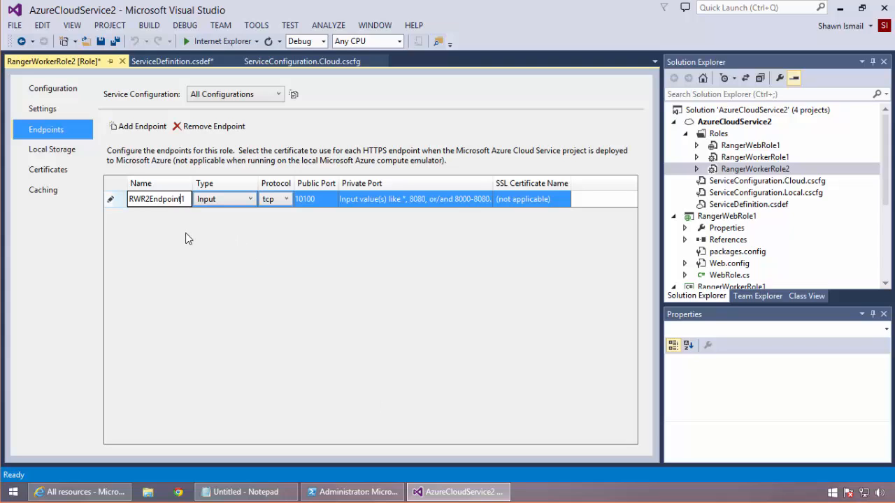
pyautogui.click(225, 238)
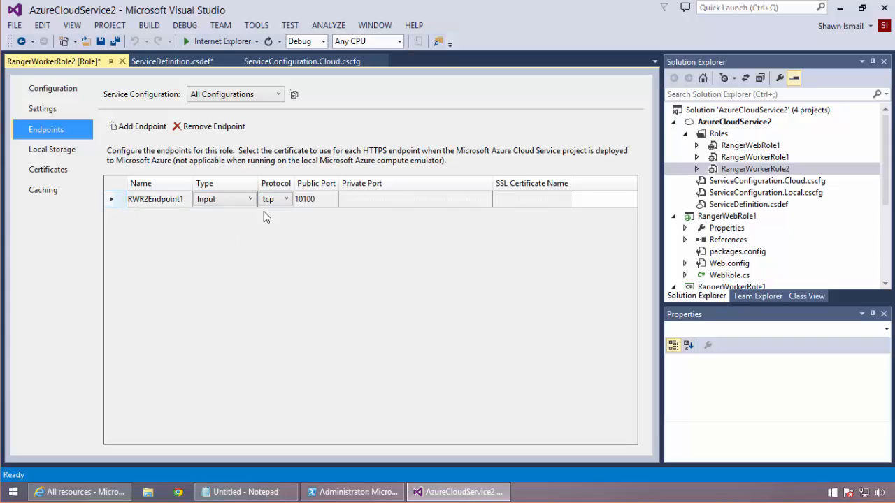
# - Make RWR2Endpoint1 an Internal endpoint and close the RangerWorkerRole2 designer
pyautogui.click(246, 200)
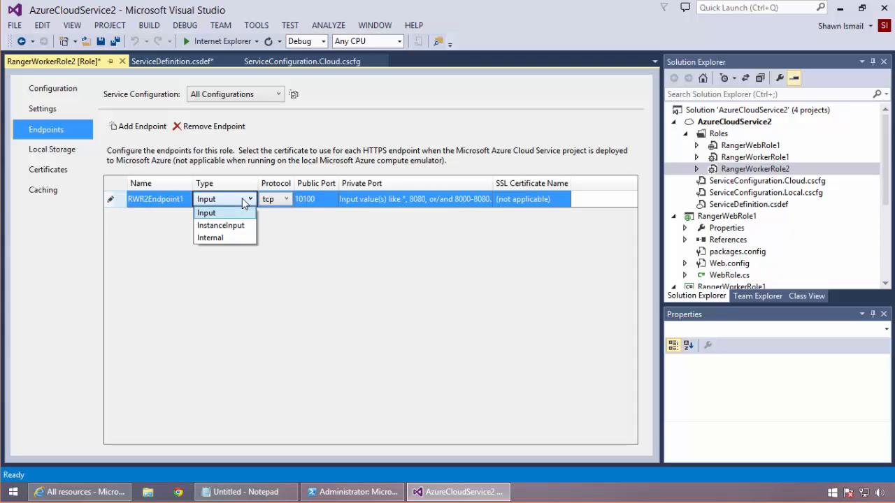
pyautogui.click(225, 238)
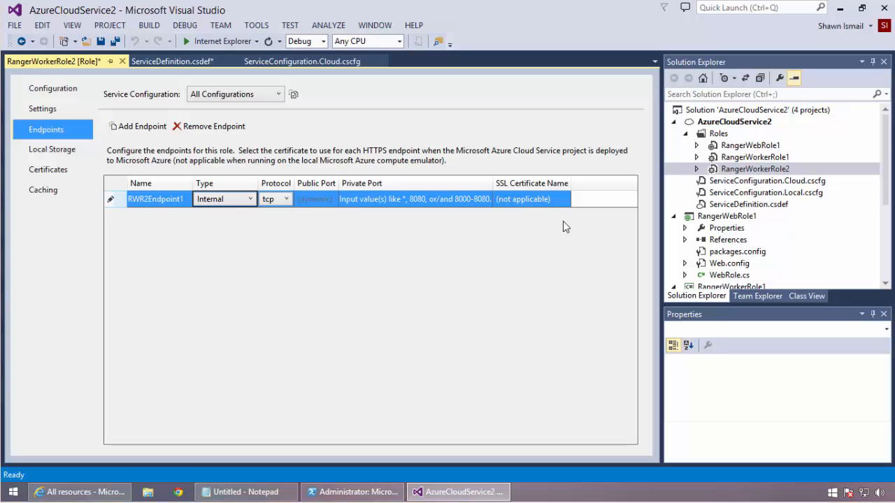
pyautogui.click(33, 95)
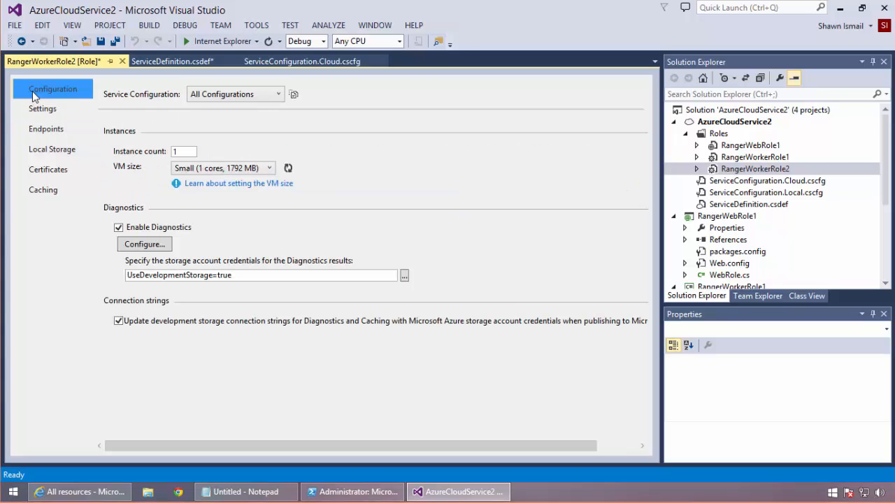
pyautogui.click(123, 61)
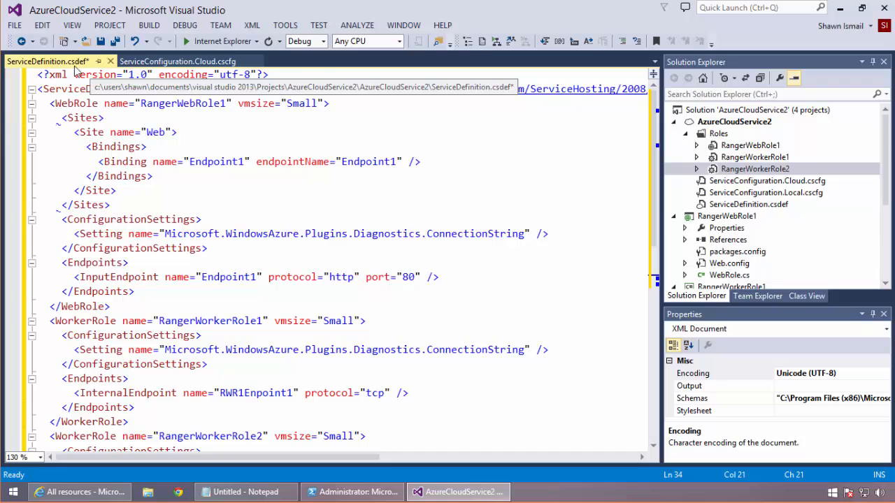
# - Add blank lines after RangerWorkerRole1's, RangerWorkerRole2's and the web role's blocks
pyautogui.scroll(-6, 210, 252)
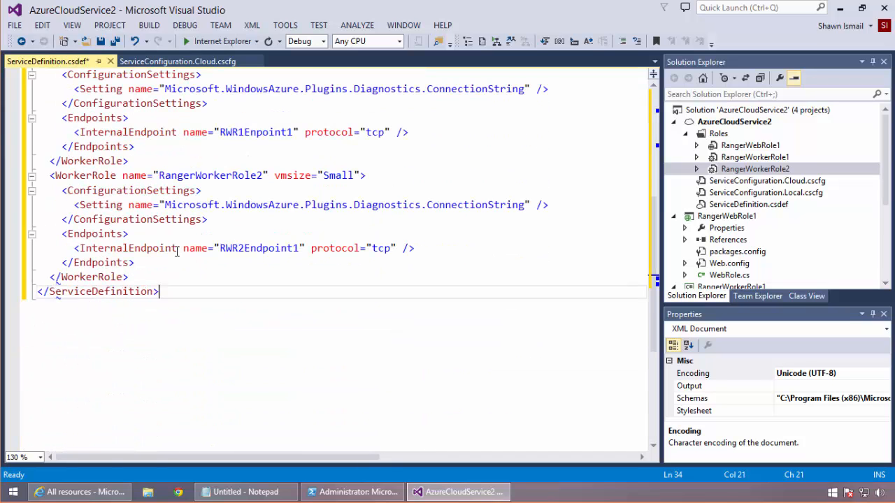
pyautogui.click(210, 168)
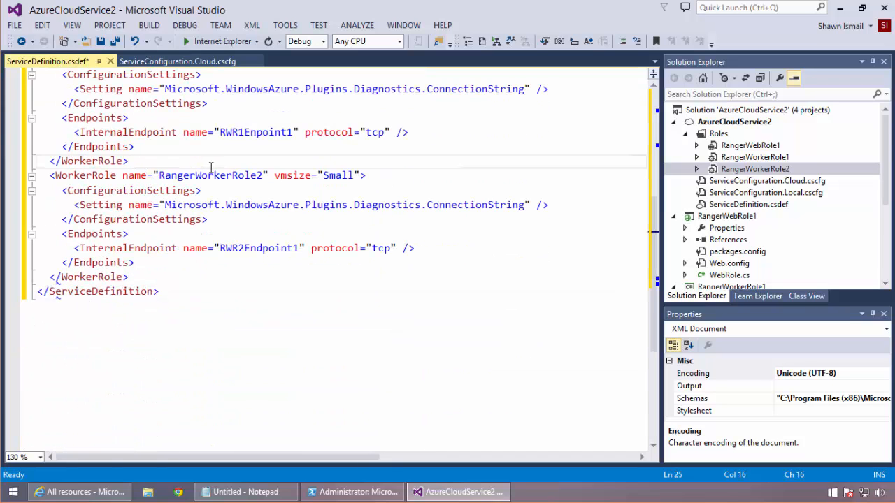
pyautogui.press('Return')
pyautogui.press('Return')
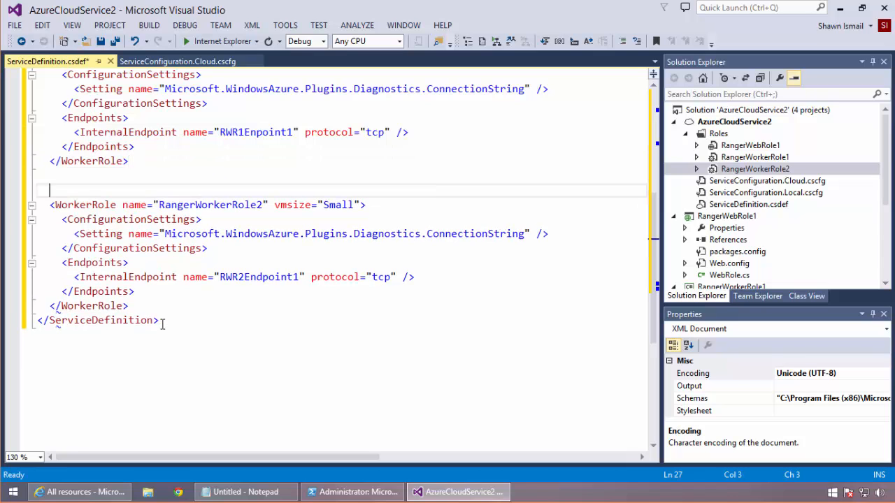
pyautogui.click(160, 320)
pyautogui.press('Return')
pyautogui.press('Return')
pyautogui.press('Return')
pyautogui.scroll(4, 175, 282)
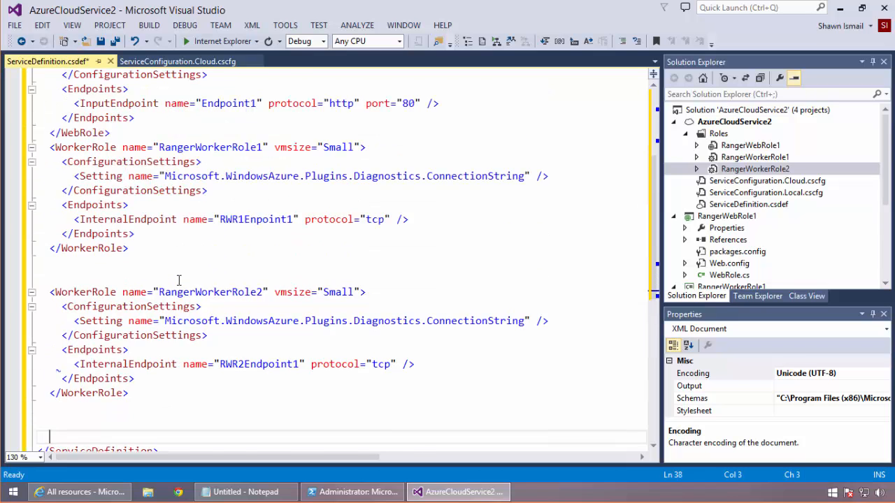
pyautogui.click(121, 220)
pyautogui.press('Return')
pyautogui.press('Return')
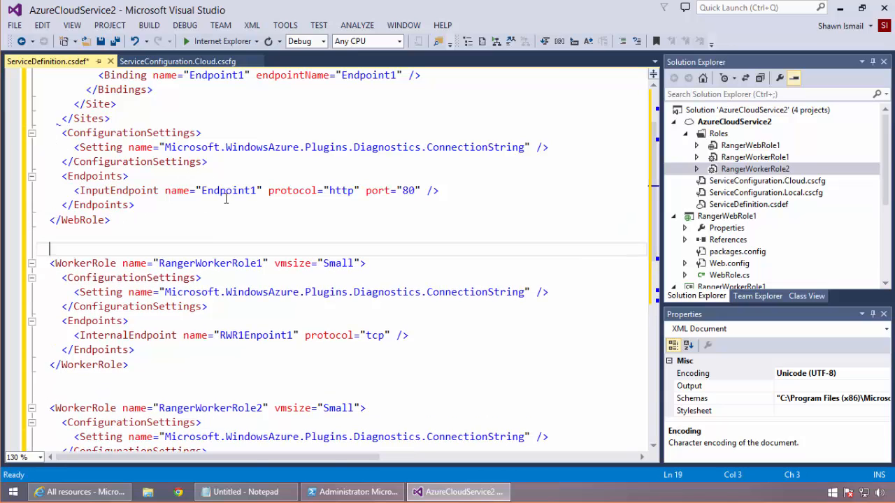
# - Compare endpoint names RWR1Enpoint1 and RWR2Endpoint1 and their tcp protocols in the file
pyautogui.scroll(-3, 542, 256)
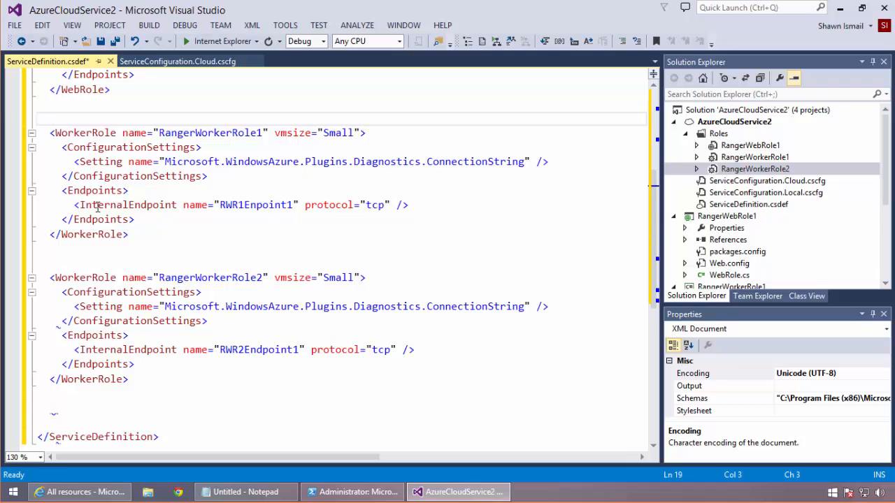
pyautogui.moveTo(93, 205); pyautogui.dragTo(154, 205)
pyautogui.scroll(4, 167, 213)
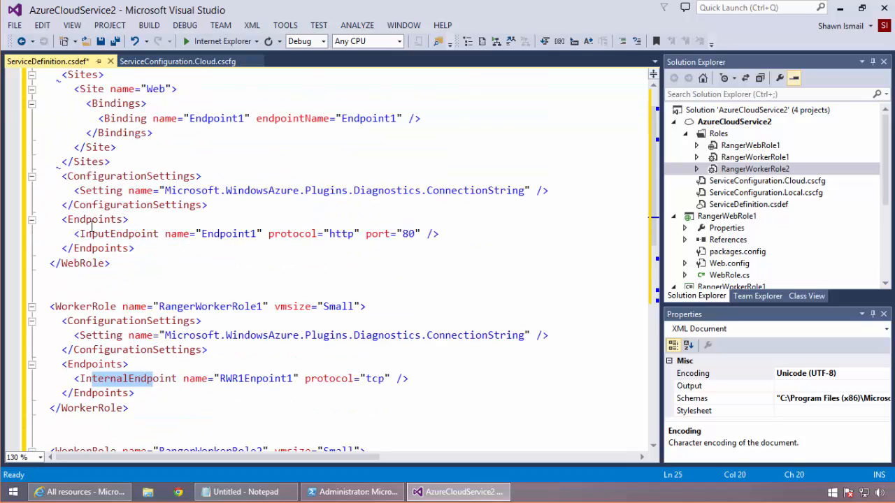
pyautogui.moveTo(92, 234); pyautogui.dragTo(135, 233)
pyautogui.scroll(-4, 106, 252)
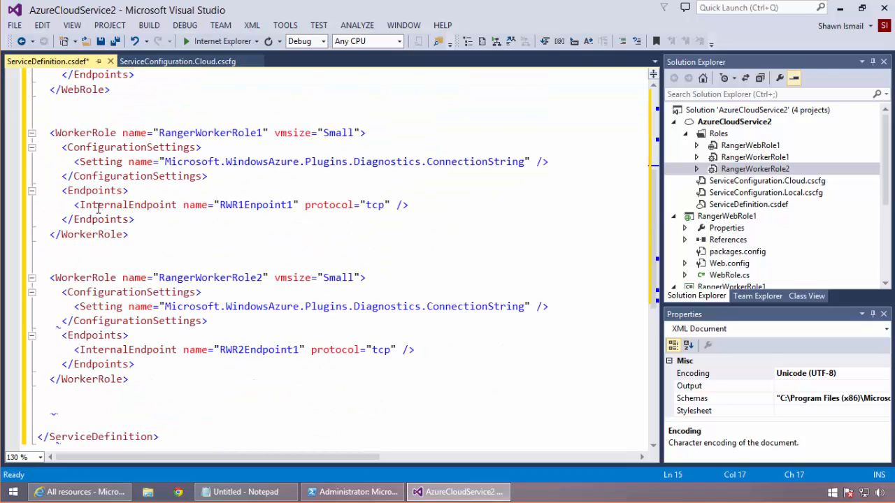
pyautogui.moveTo(98, 205); pyautogui.dragTo(149, 205)
pyautogui.click(286, 350)
pyautogui.doubleClick(286, 350)
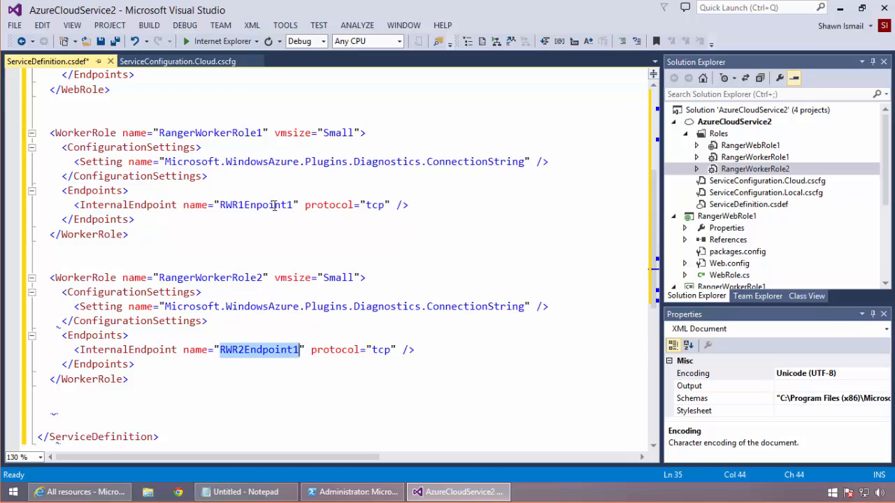
pyautogui.doubleClick(275, 205)
pyautogui.press('Down')
pyautogui.doubleClick(377, 204)
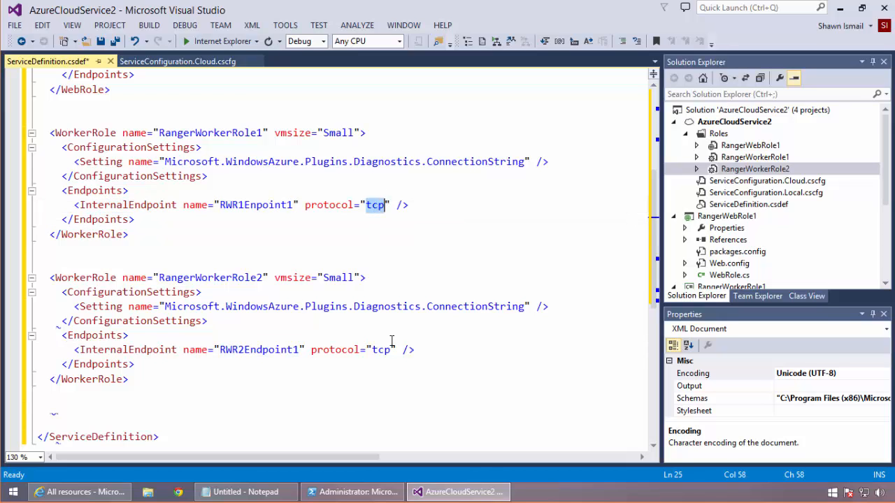
pyautogui.doubleClick(385, 350)
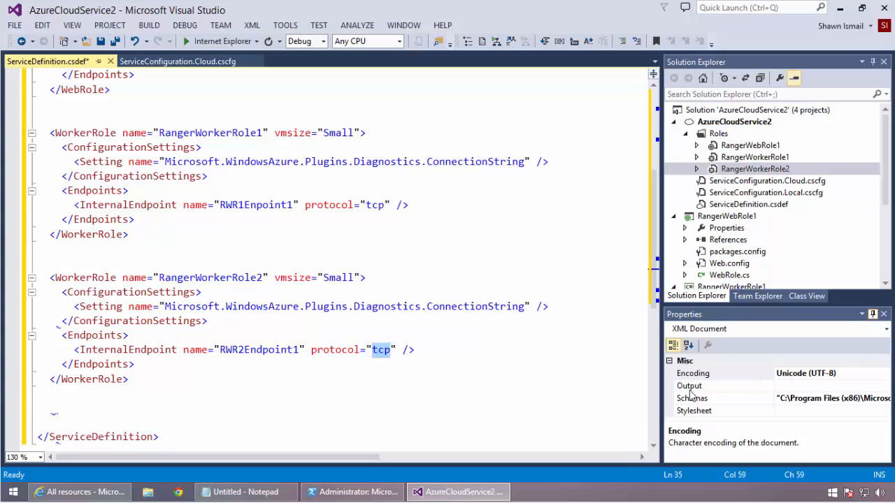
# - Add blank lines above </ServiceDefinition> and bring the Notepad NetworkTrafficRules draft to the front
pyautogui.click(639, 396)
pyautogui.scroll(-3, 479, 344)
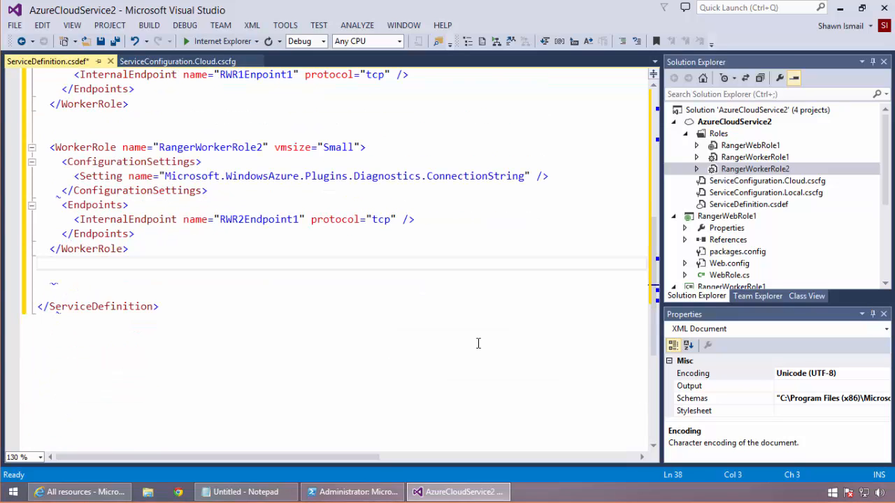
pyautogui.press('Return')
pyautogui.press('Return')
pyautogui.press('Return')
pyautogui.press('Return')
pyautogui.press('Return')
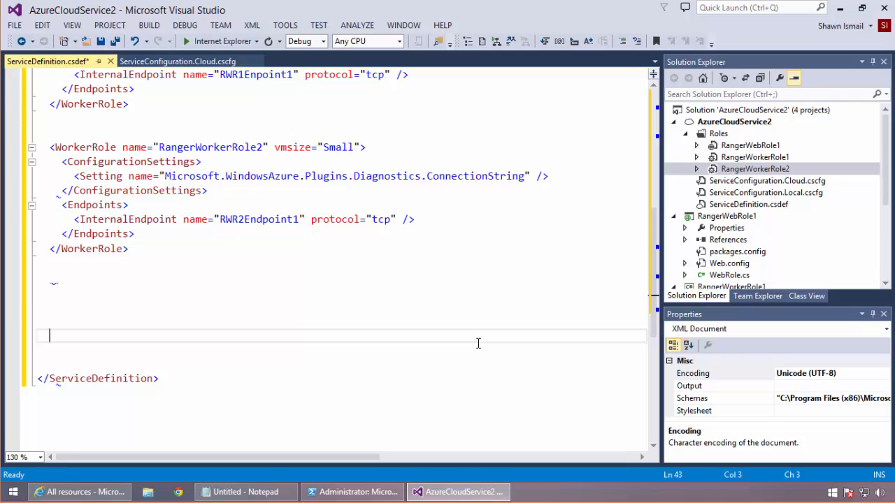
pyautogui.click(123, 290)
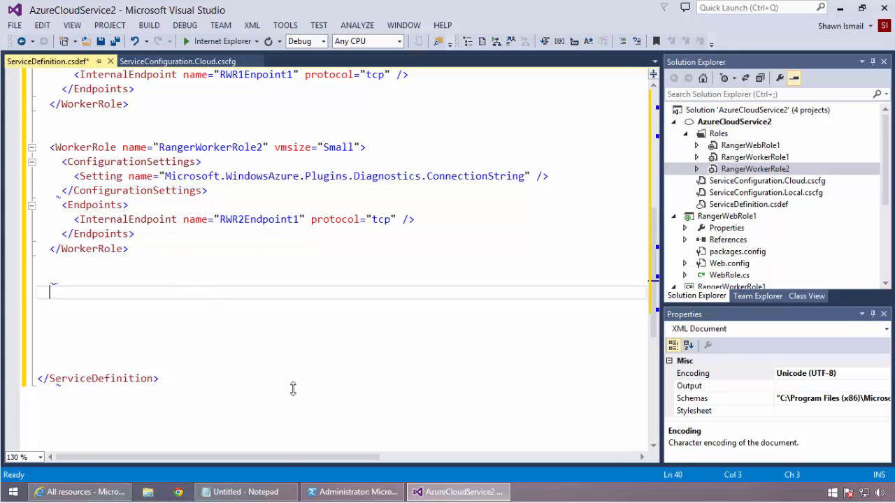
pyautogui.click(256, 492)
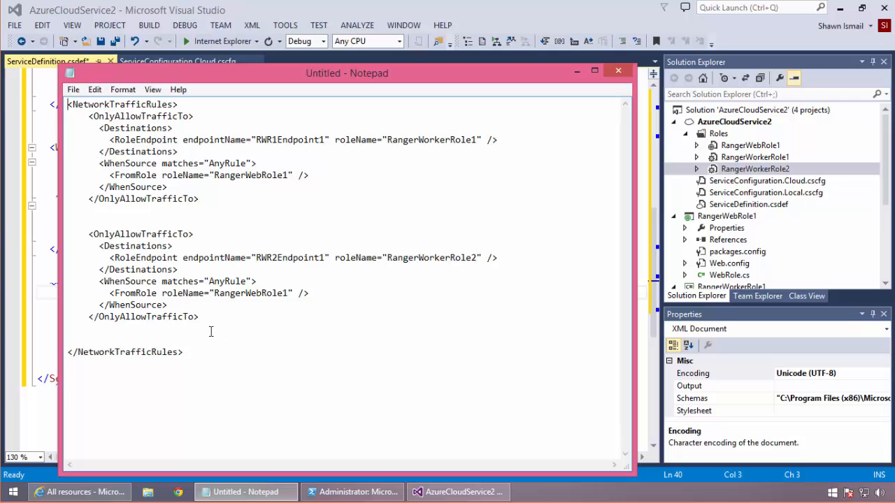
# - Move the first <OnlyAllowTrafficTo> tag in Notepad onto its own indented line
pyautogui.click(90, 117)
pyautogui.press('Return')
pyautogui.press('Tab')
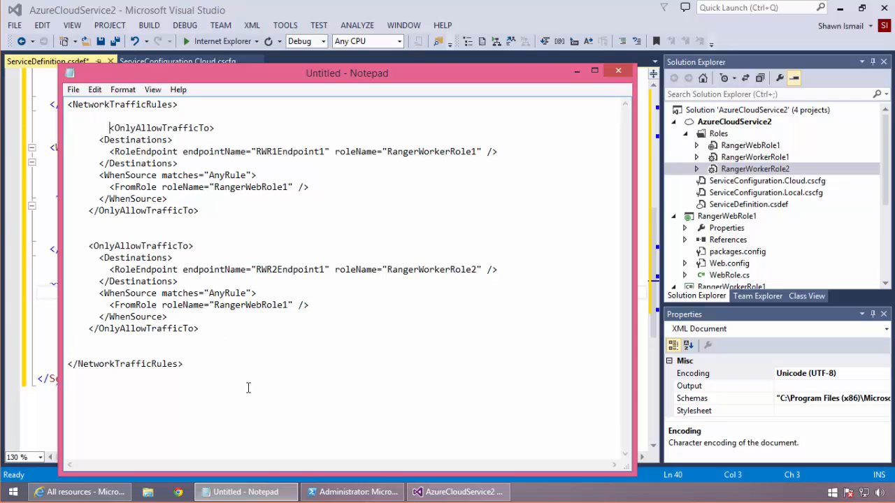
# - Copy the opening <NetworkTrafficRules> tag from Notepad and return to Visual Studio
pyautogui.moveTo(247, 386); pyautogui.dragTo(2, 32)
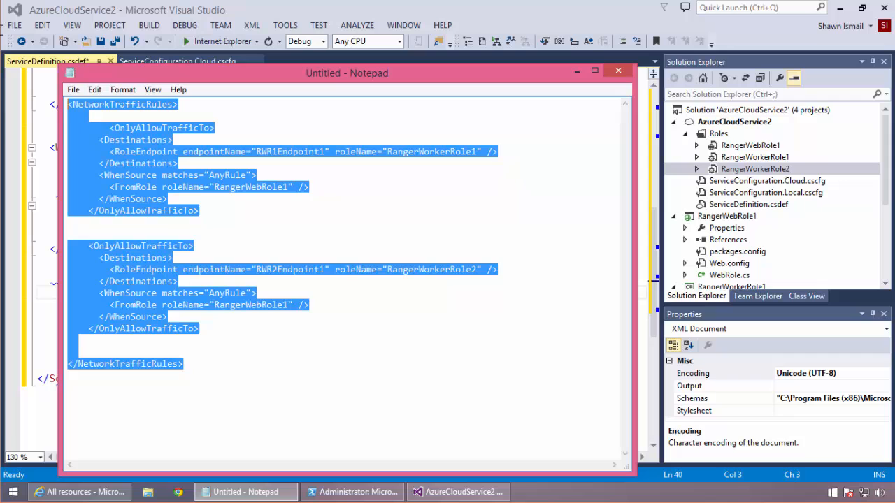
pyautogui.click(120, 148)
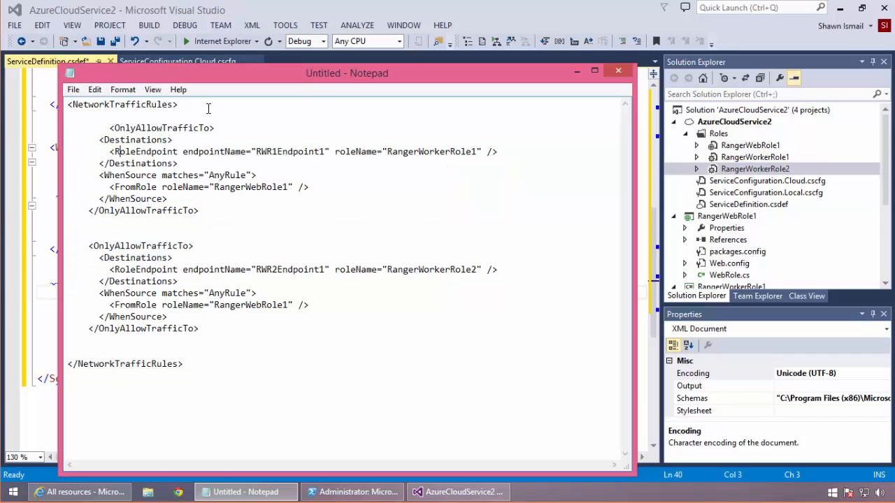
pyautogui.moveTo(208, 107); pyautogui.dragTo(67, 104)
pyautogui.rightClick(90, 104)
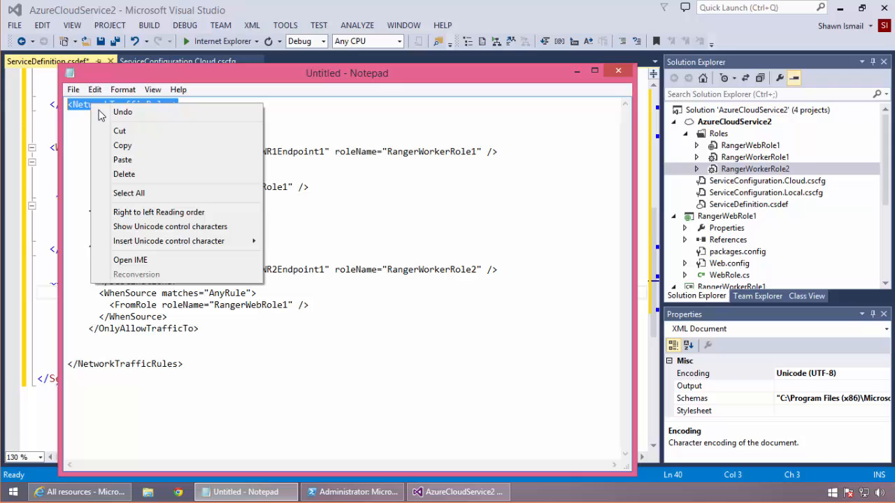
pyautogui.click(121, 145)
pyautogui.hotkey('alt', 'Tab')
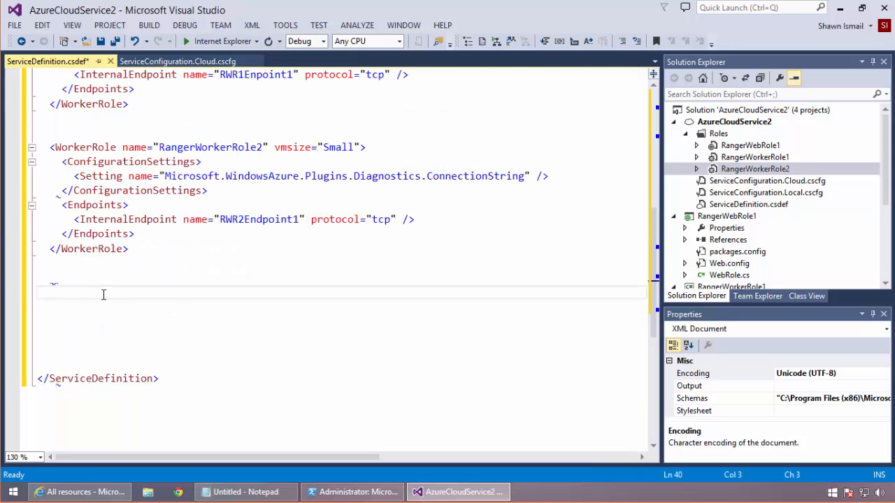
# - Paste the opening and closing NetworkTrafficRules tags into ServiceDefinition.csdef with a blank line between
pyautogui.hotkey('ctrl', 'v')
pyautogui.press('Return')
pyautogui.press('Return')
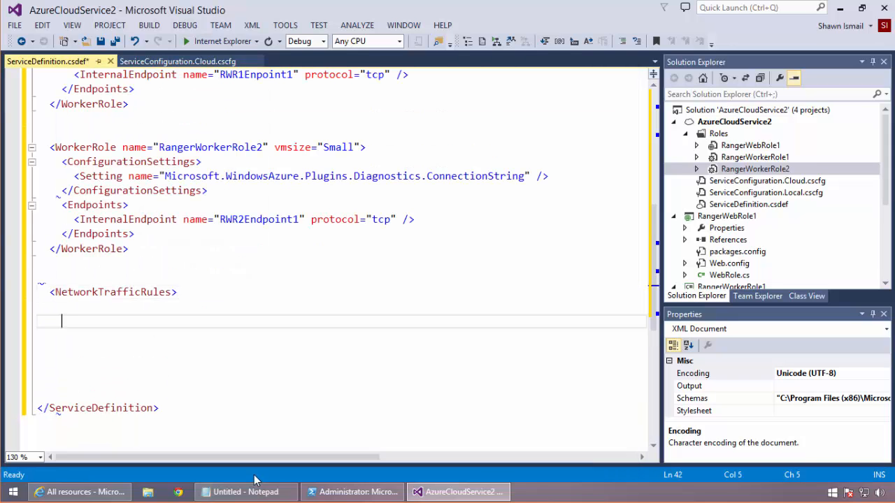
pyautogui.click(255, 493)
pyautogui.moveTo(191, 367); pyautogui.dragTo(69, 365)
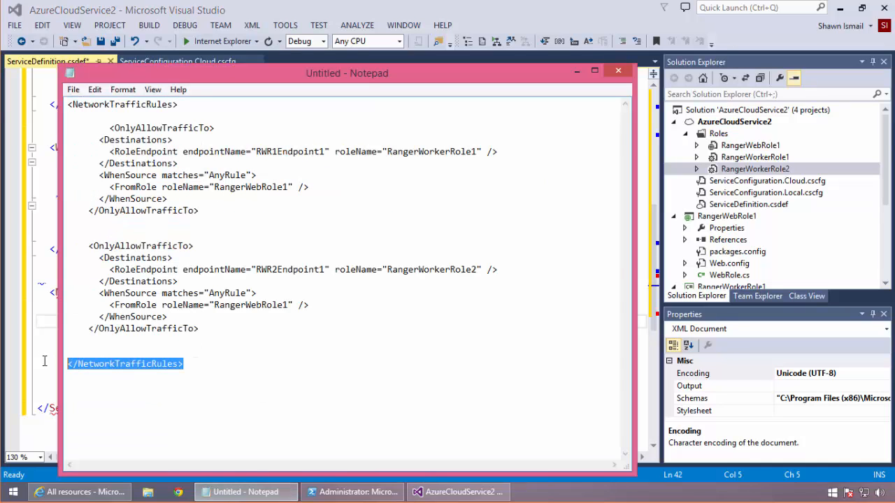
pyautogui.click(57, 340)
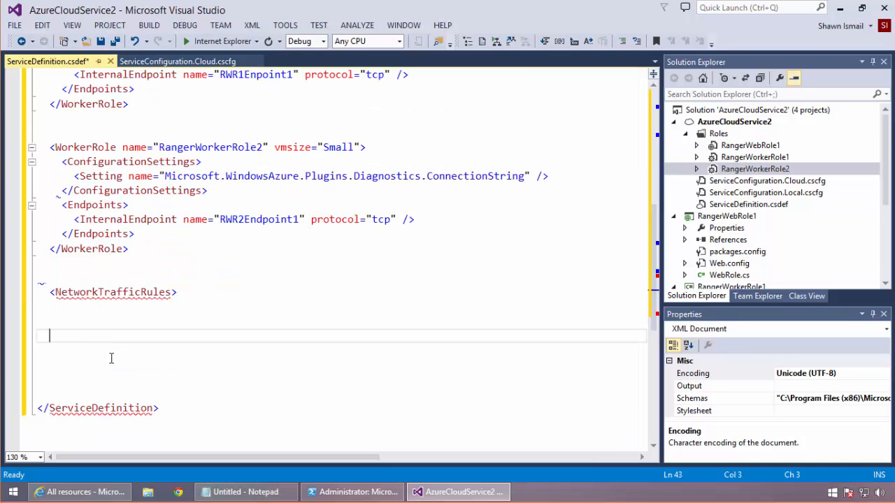
pyautogui.hotkey('ctrl', 'v')
pyautogui.press('Up')
pyautogui.press('Up')
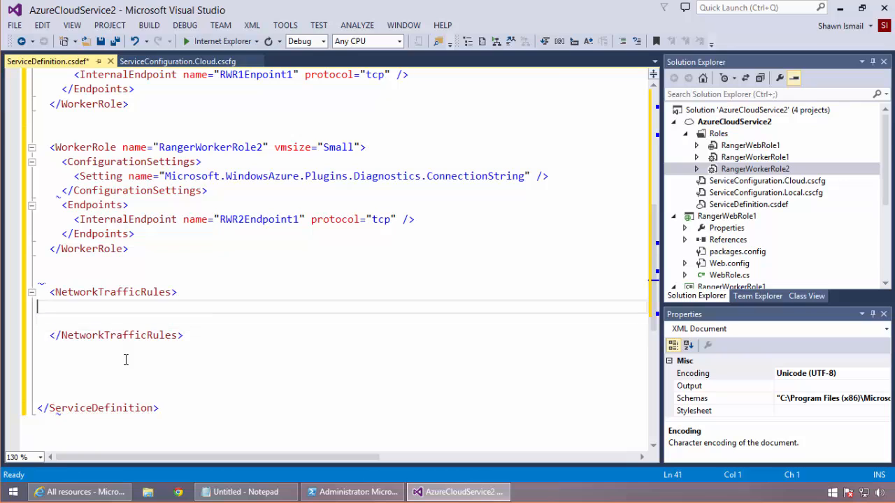
pyautogui.press('Return')
pyautogui.press('Return')
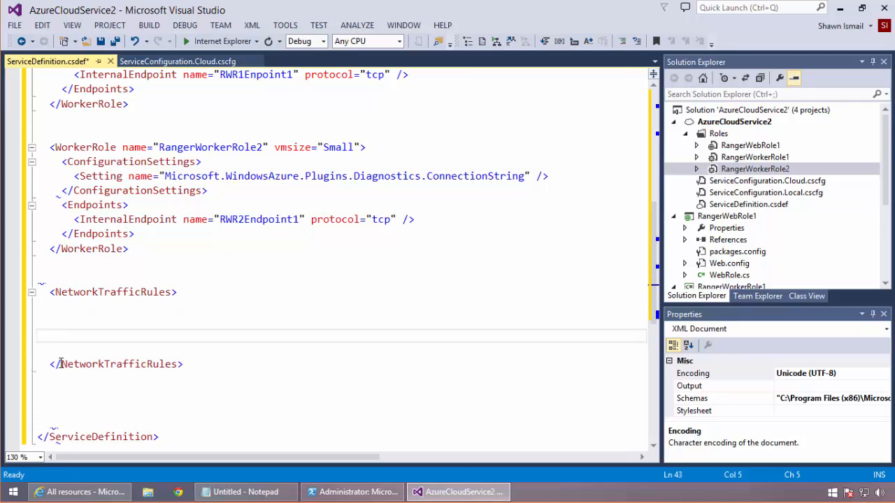
pyautogui.press('Down')
pyautogui.press('Down')
pyautogui.click(109, 313)
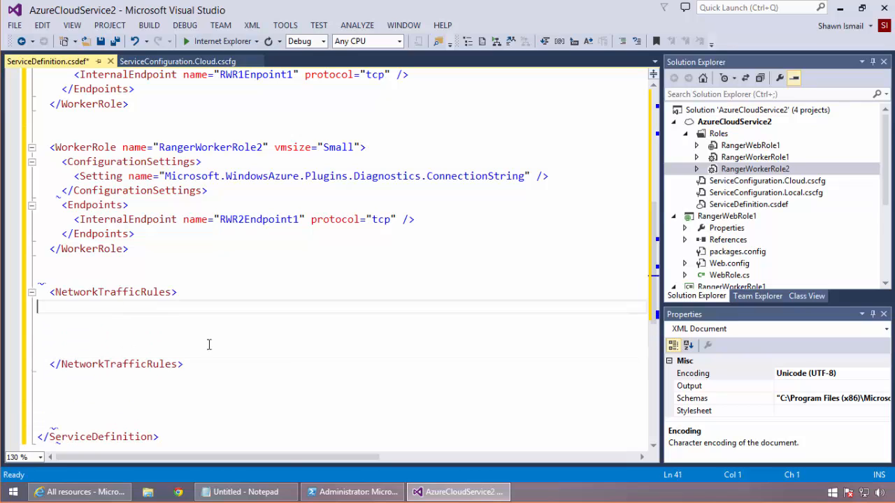
# - Paste the first OnlyAllowTrafficTo rule (RangerWebRole1 to RWR1Endpoint1 on RangerWorkerRole1) inside the block
pyautogui.click(272, 495)
pyautogui.moveTo(209, 211); pyautogui.dragTo(89, 125)
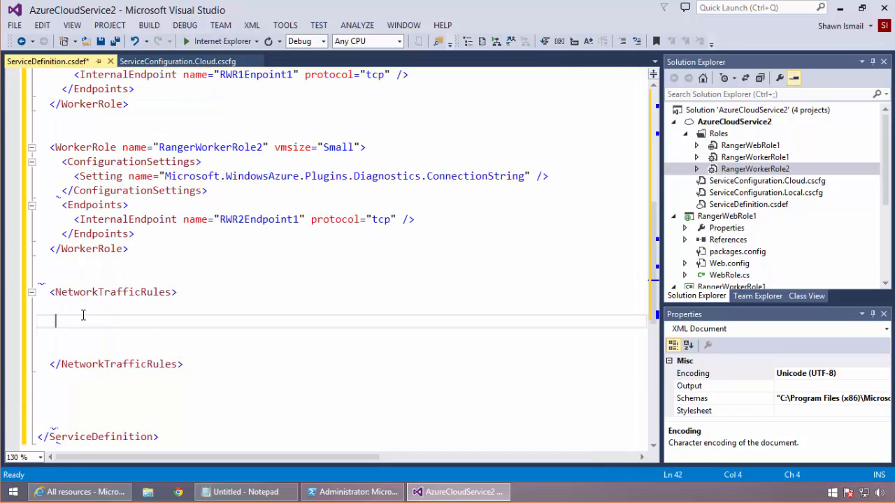
pyautogui.click(53, 313)
pyautogui.hotkey('ctrl', 'v')
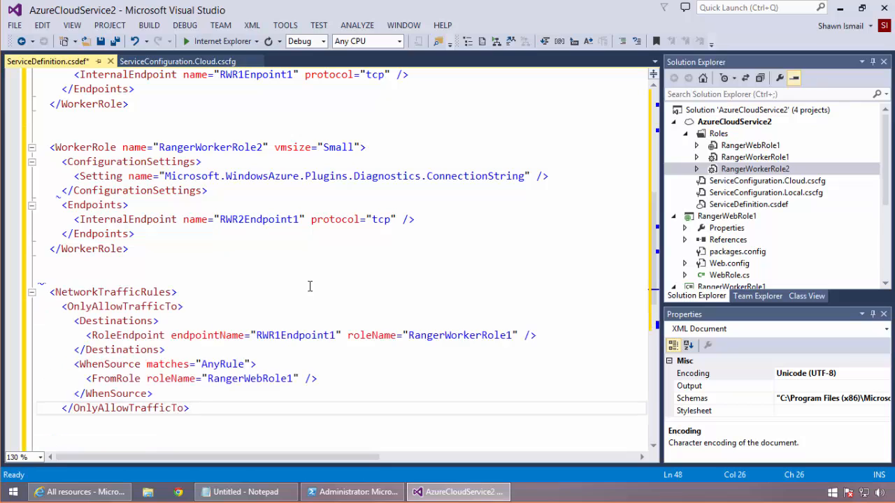
pyautogui.click(62, 306)
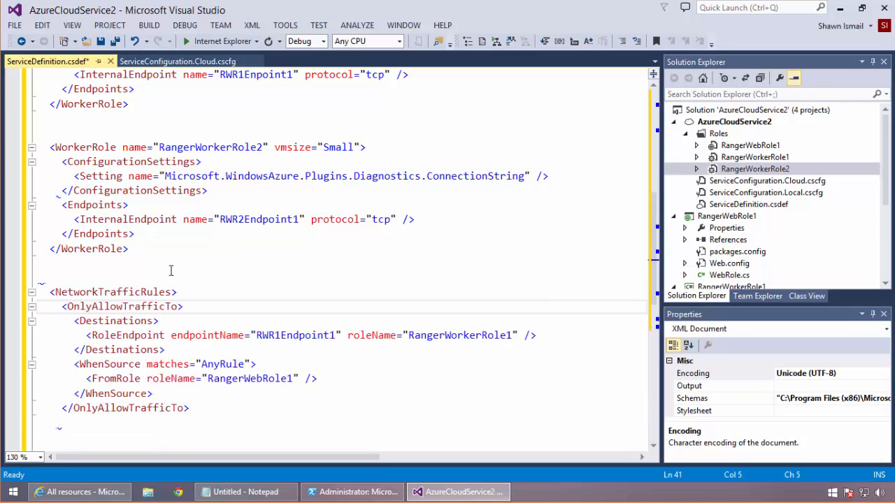
pyautogui.press('Return')
pyautogui.scroll(-1, 348, 195)
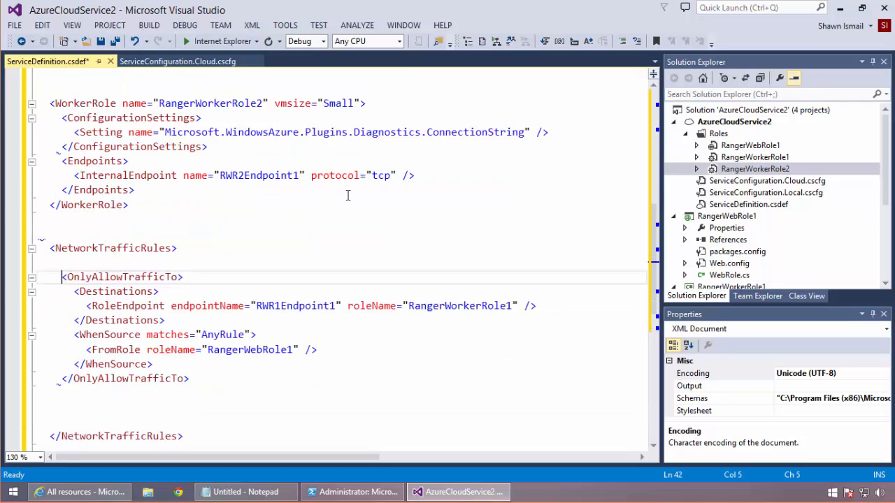
pyautogui.scroll(-1, 347, 195)
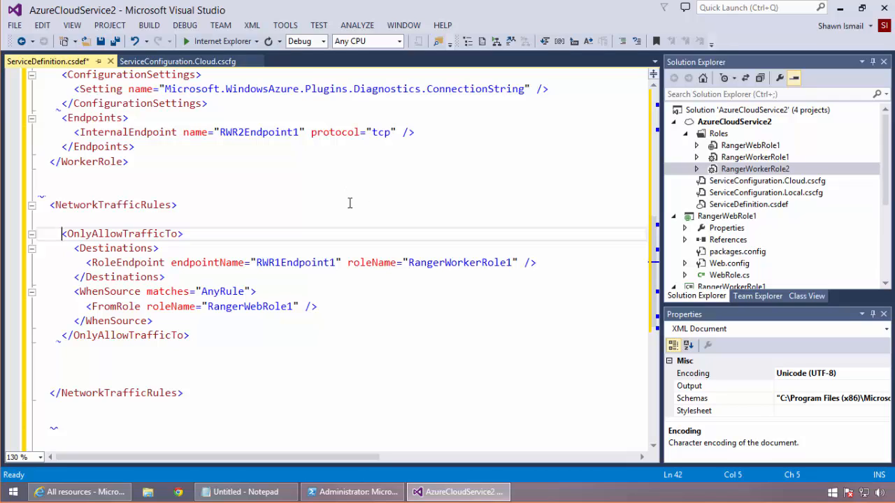
pyautogui.doubleClick(142, 235)
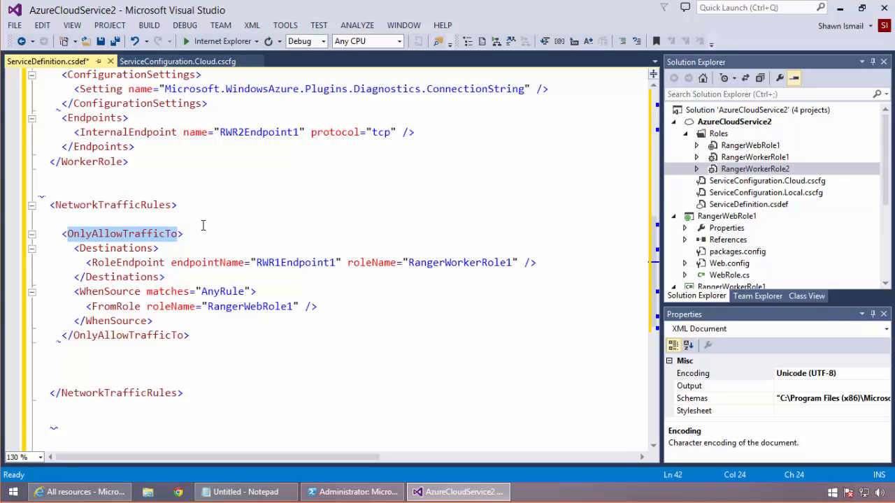
pyautogui.doubleClick(130, 249)
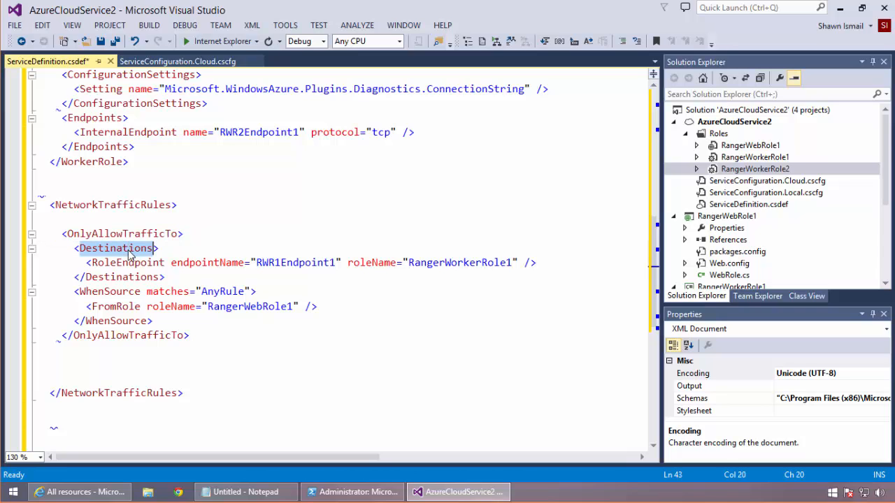
pyautogui.doubleClick(480, 263)
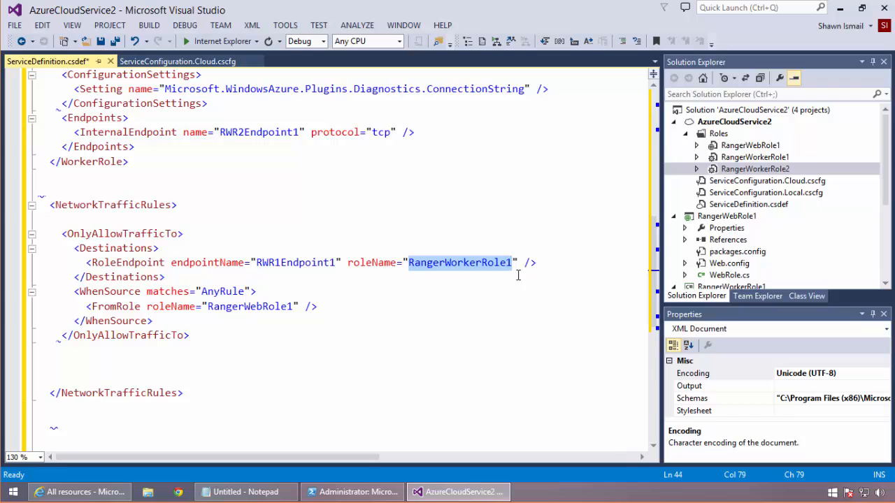
pyautogui.tripleClick(314, 263)
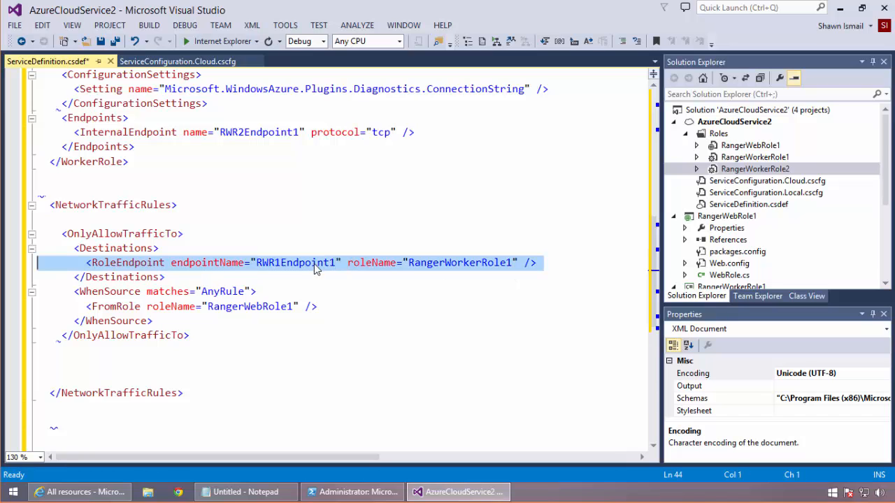
pyautogui.click(343, 221)
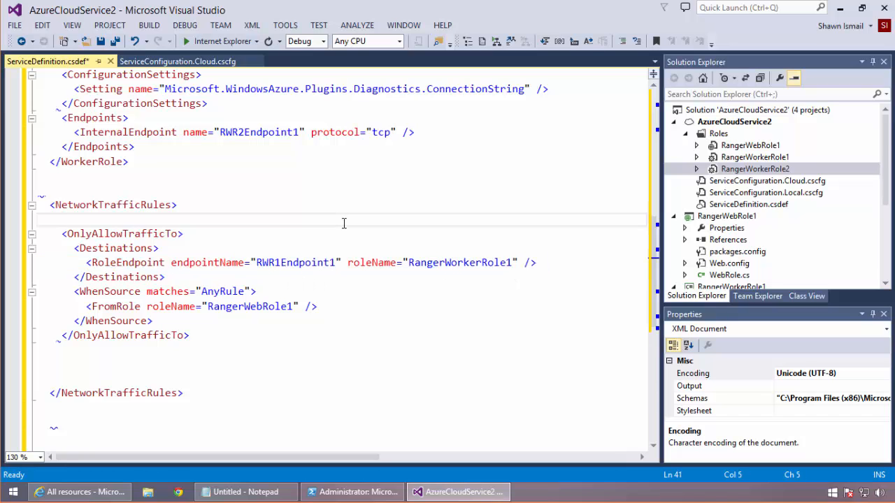
pyautogui.scroll(6, 352, 226)
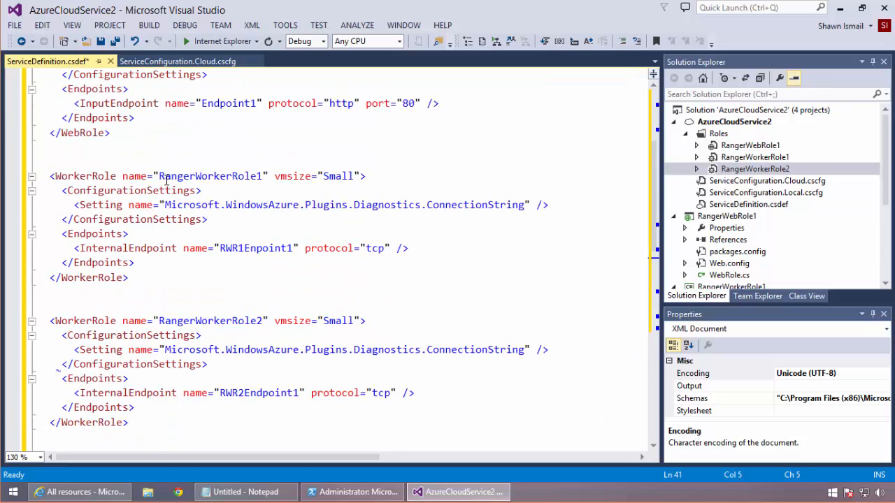
# - Highlight the RangerWorkerRole1 role name and its internal endpoint name RWR1Enpoint1 in the definition
pyautogui.moveTo(160, 176); pyautogui.dragTo(263, 176)
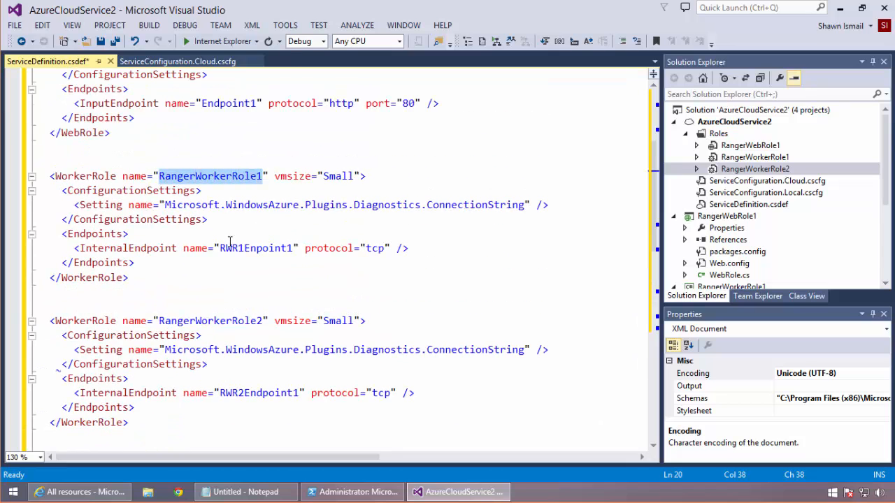
pyautogui.moveTo(220, 249); pyautogui.dragTo(294, 248)
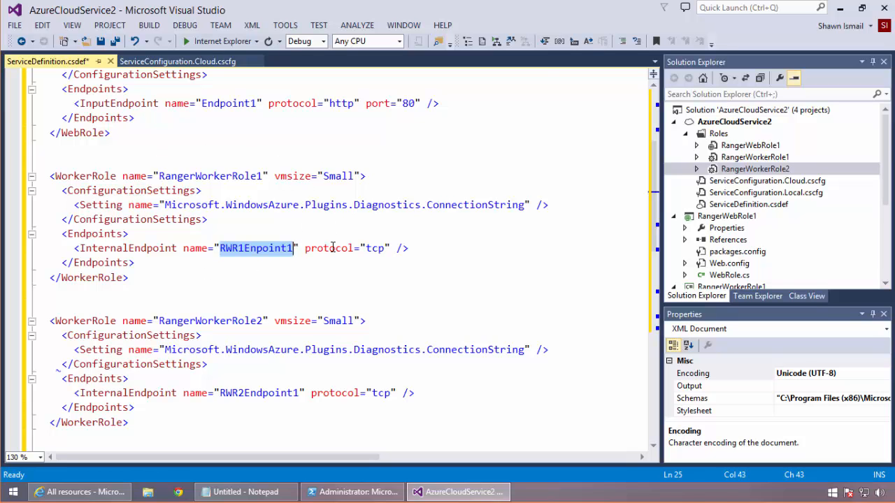
pyautogui.scroll(-6, 310, 269)
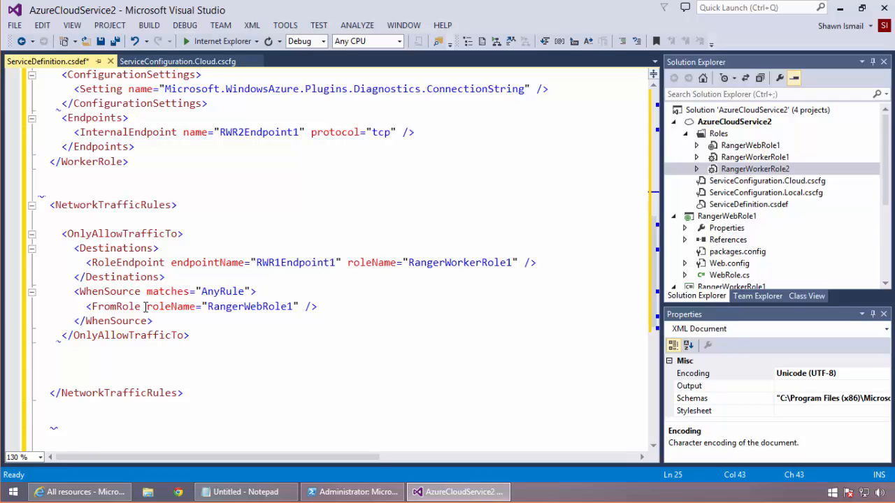
# - Highlight the rule's source RangerWebRole1, destination RangerWorkerRole1 and endpoint RWR1Endpoint1 to compare names
pyautogui.doubleClick(231, 306)
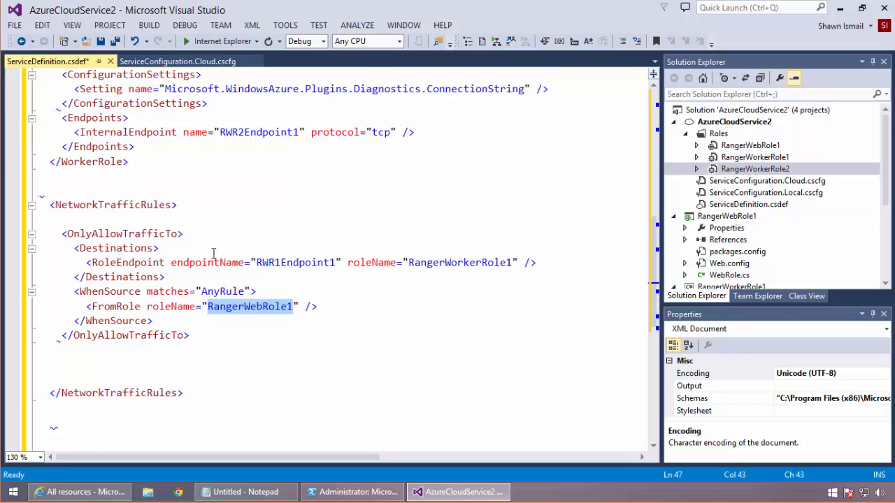
pyautogui.doubleClick(452, 262)
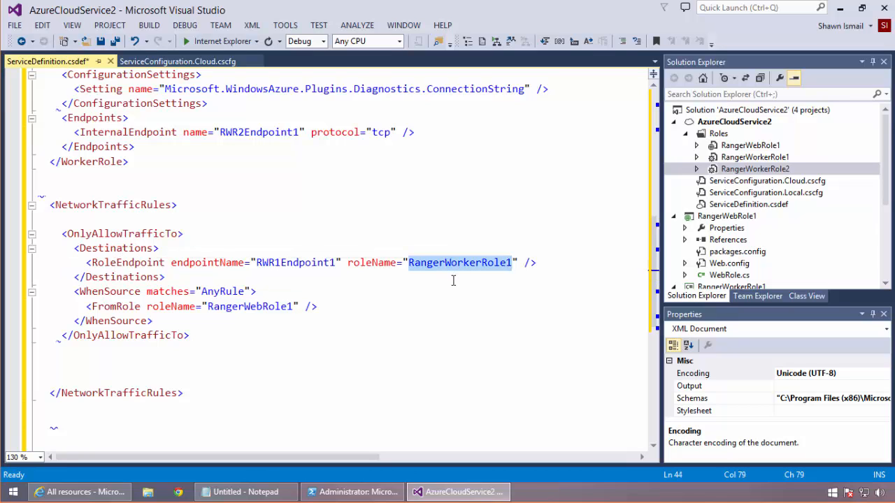
pyautogui.doubleClick(278, 263)
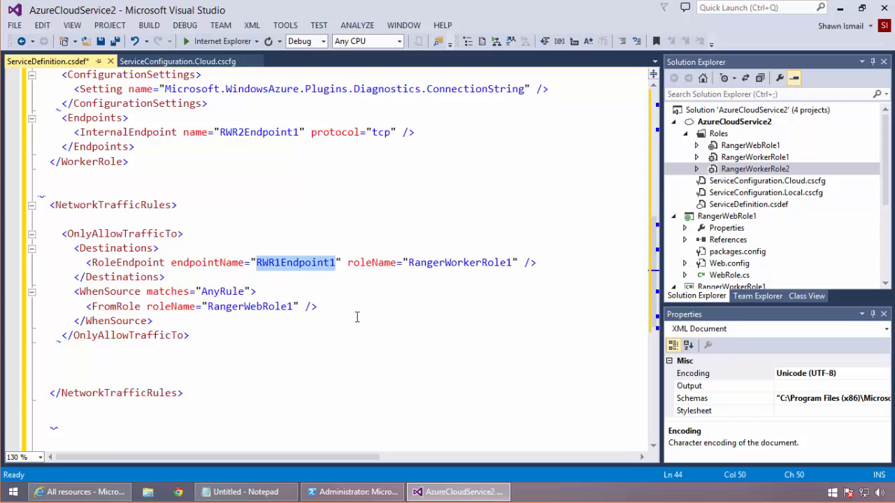
pyautogui.doubleClick(245, 307)
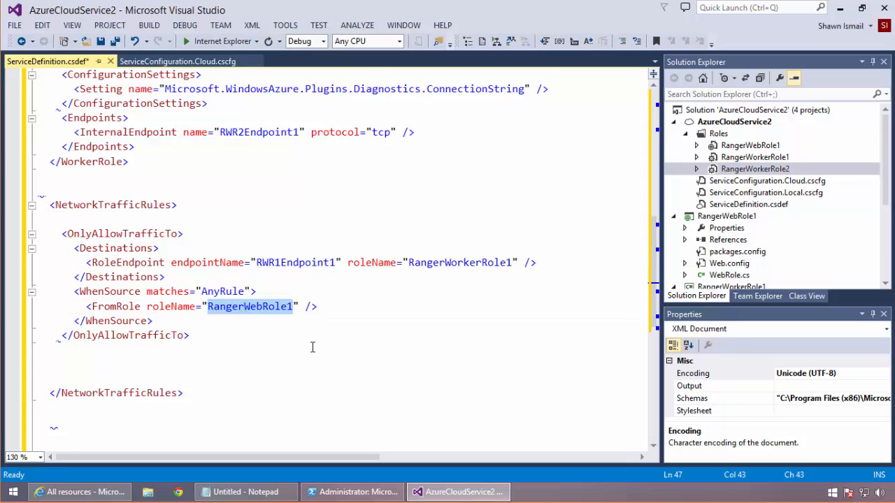
pyautogui.doubleClick(163, 336)
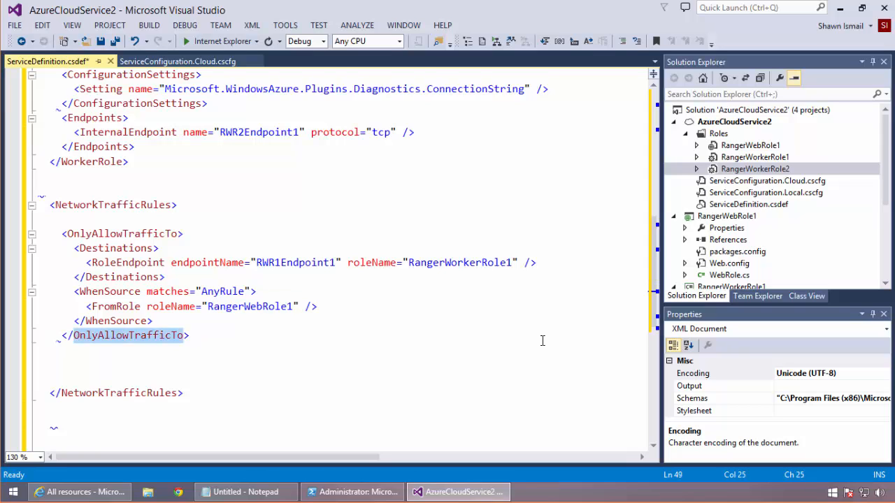
pyautogui.doubleClick(123, 205)
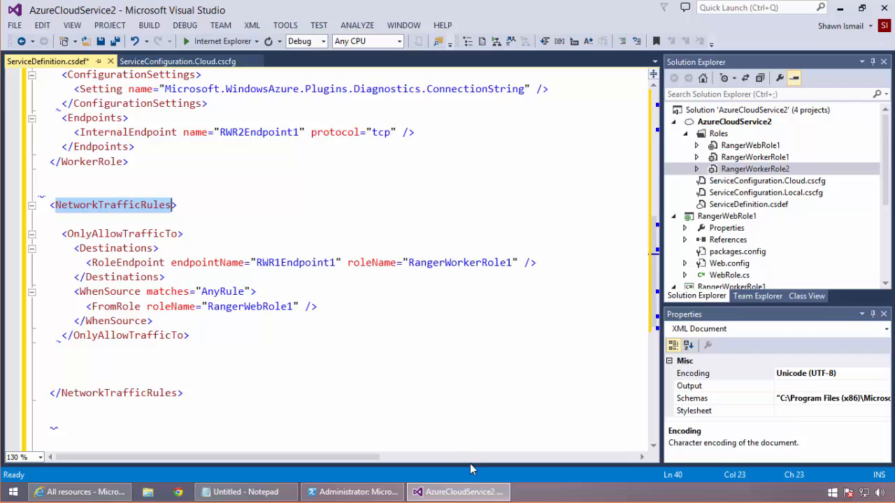
pyautogui.moveTo(458, 493)
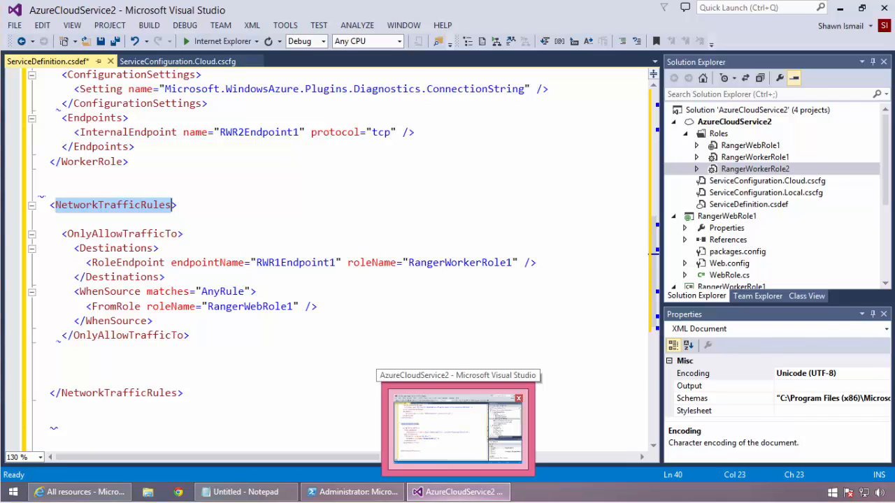